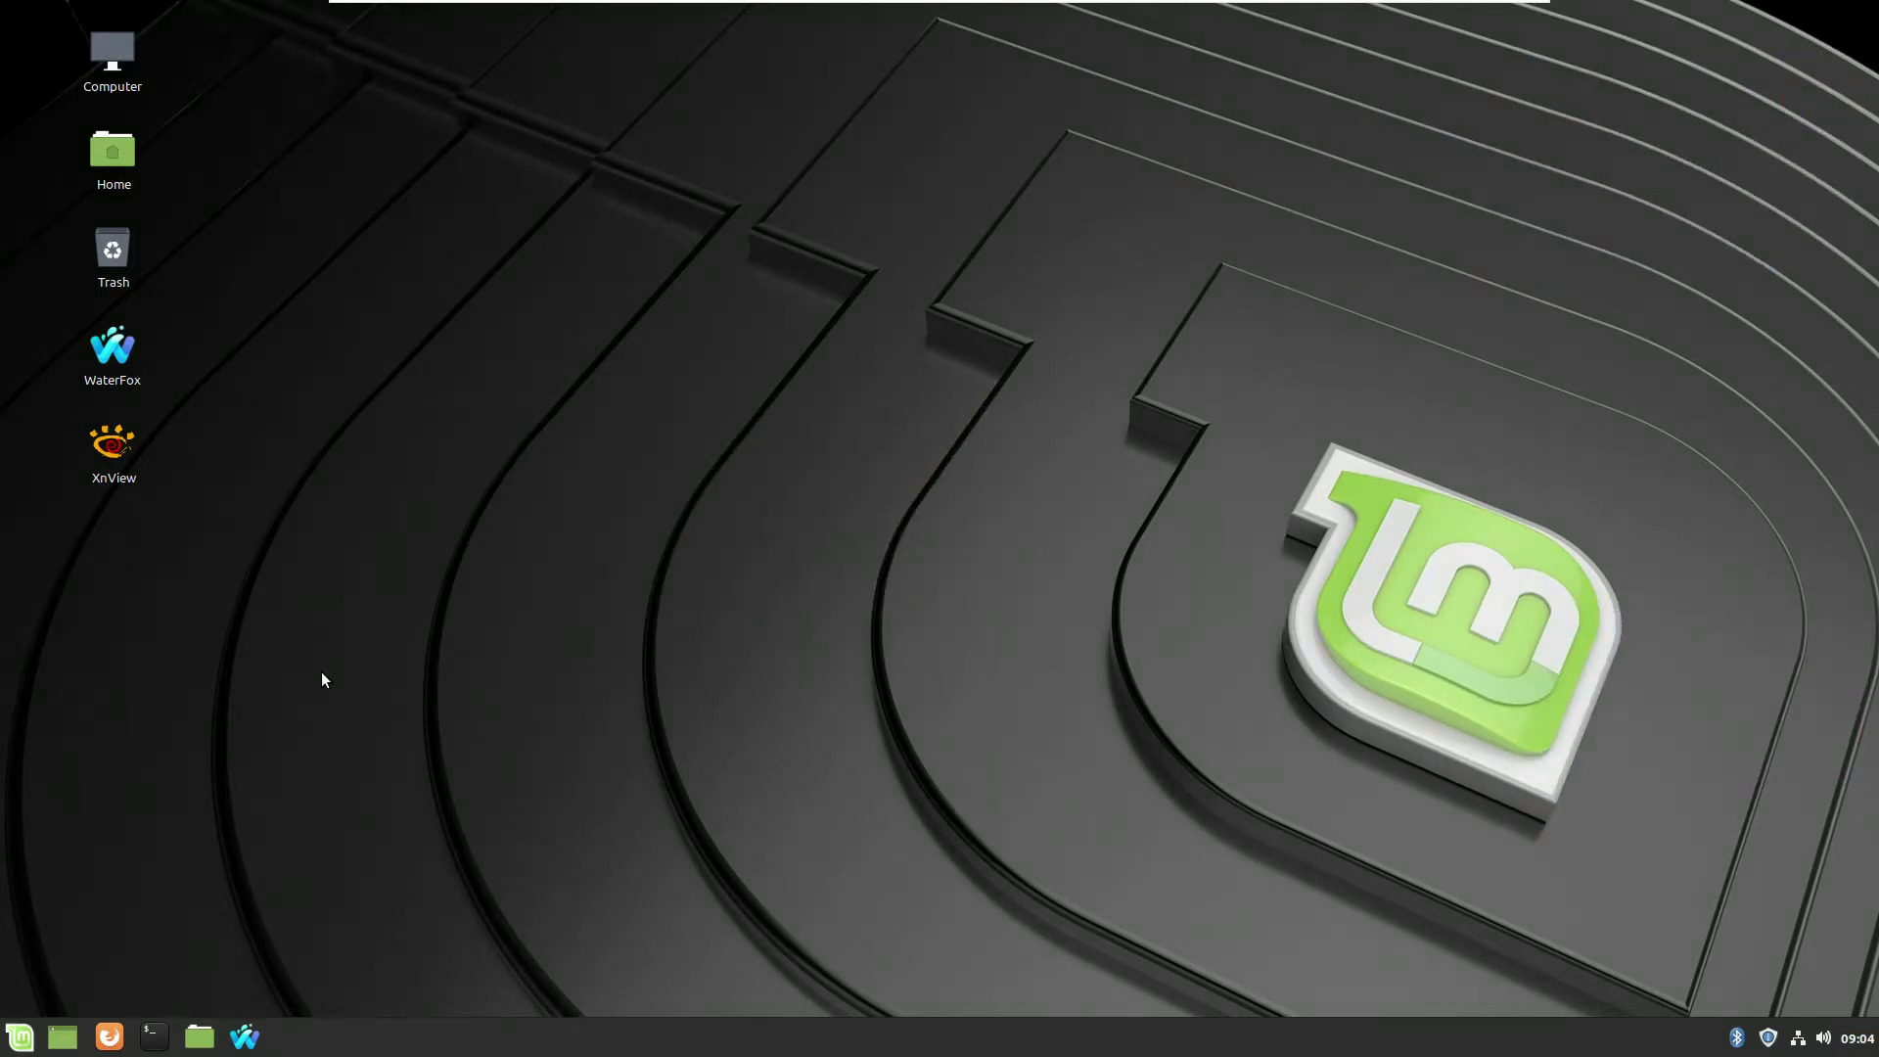
Launch Timeshift from the Administration menu with the administrator password, keeping RSYNC as the snapshot type
{"action": "left_click", "coordinate": [21, 1039]}
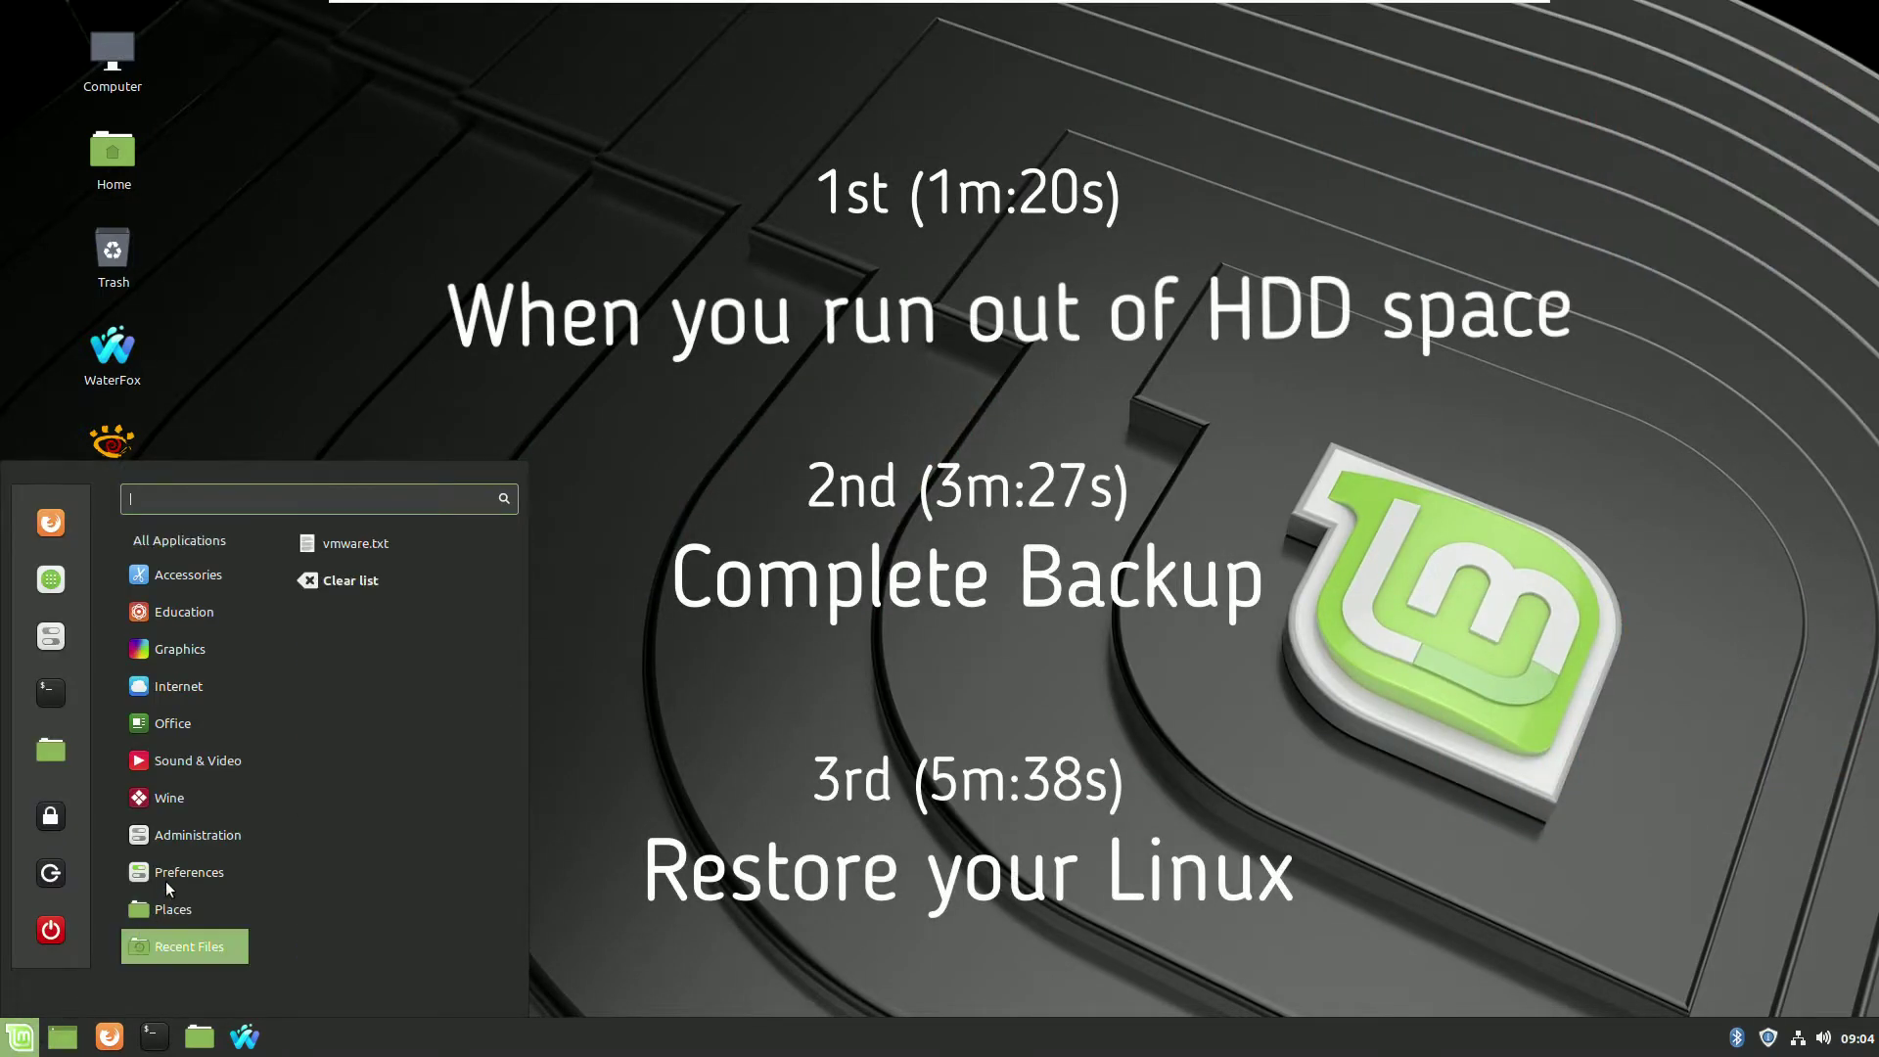
{"action": "mouse_move", "coordinate": [190, 838]}
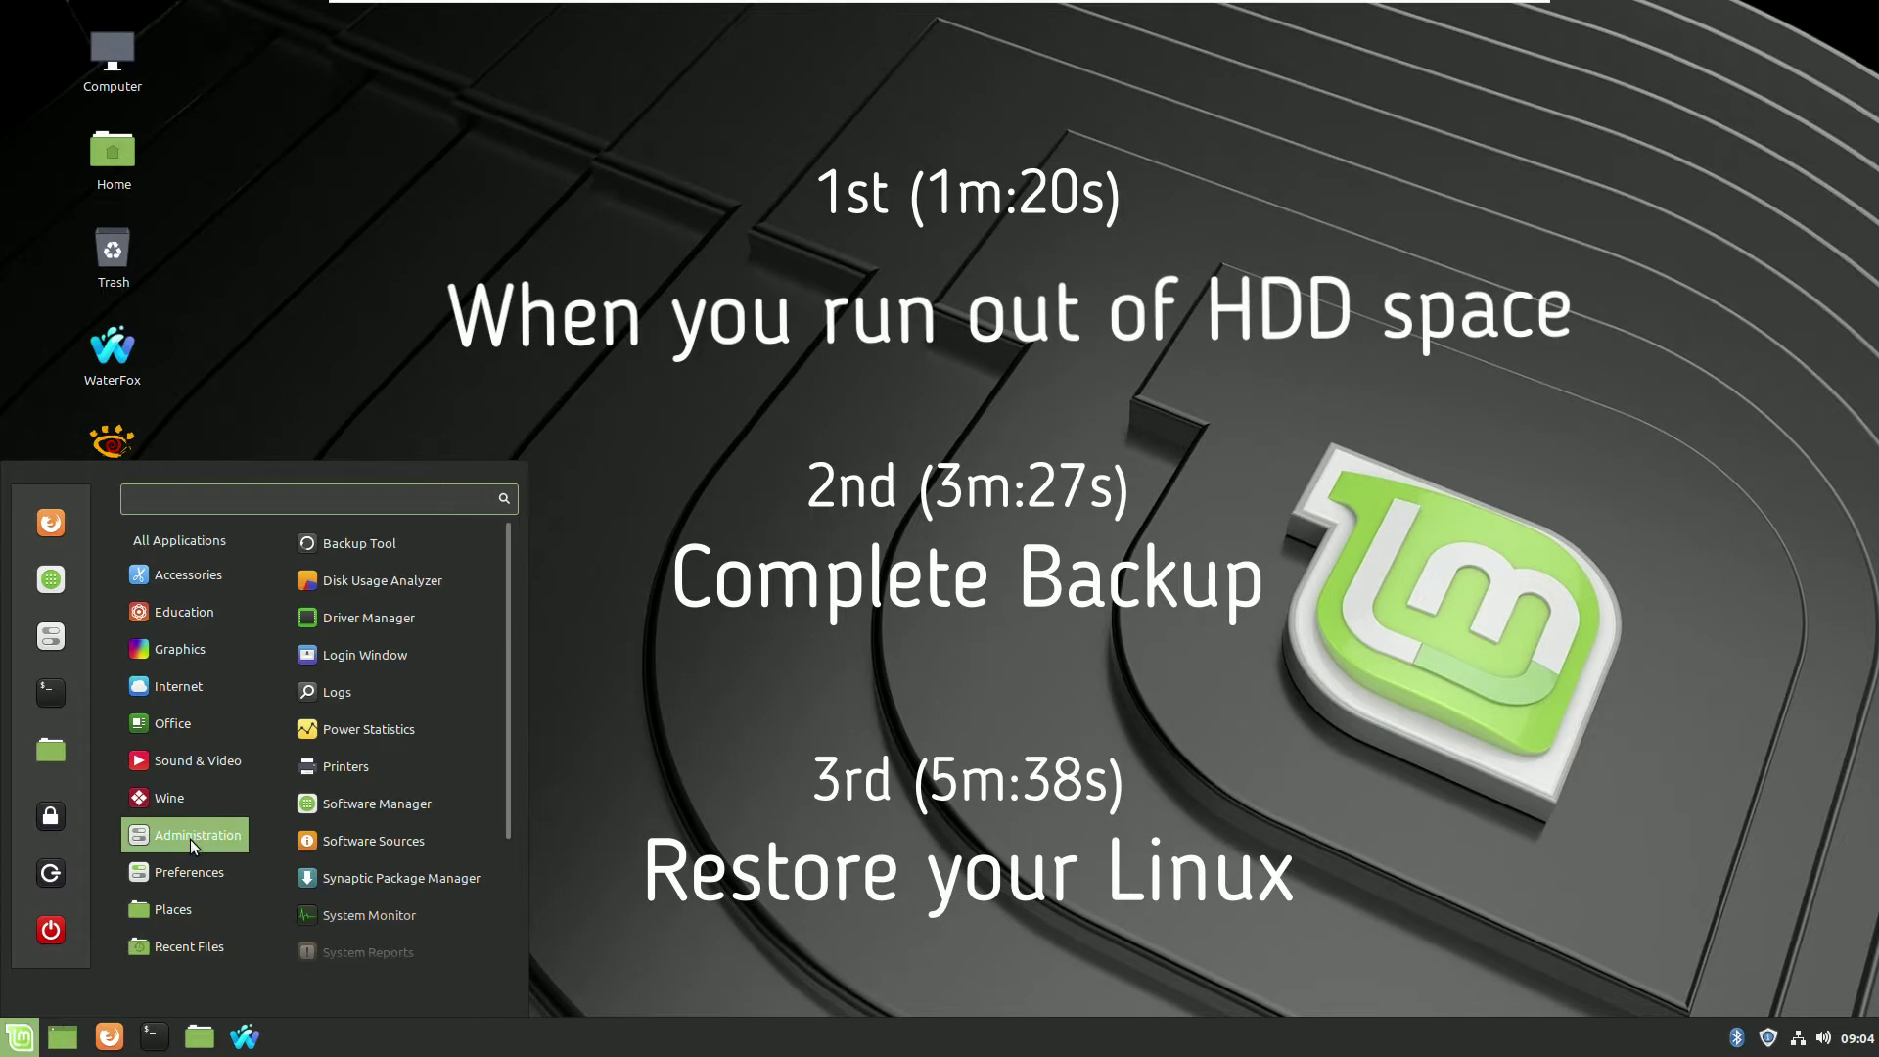
{"action": "scroll", "coordinate": [431, 834], "scroll_direction": "down", "scroll_amount": 3}
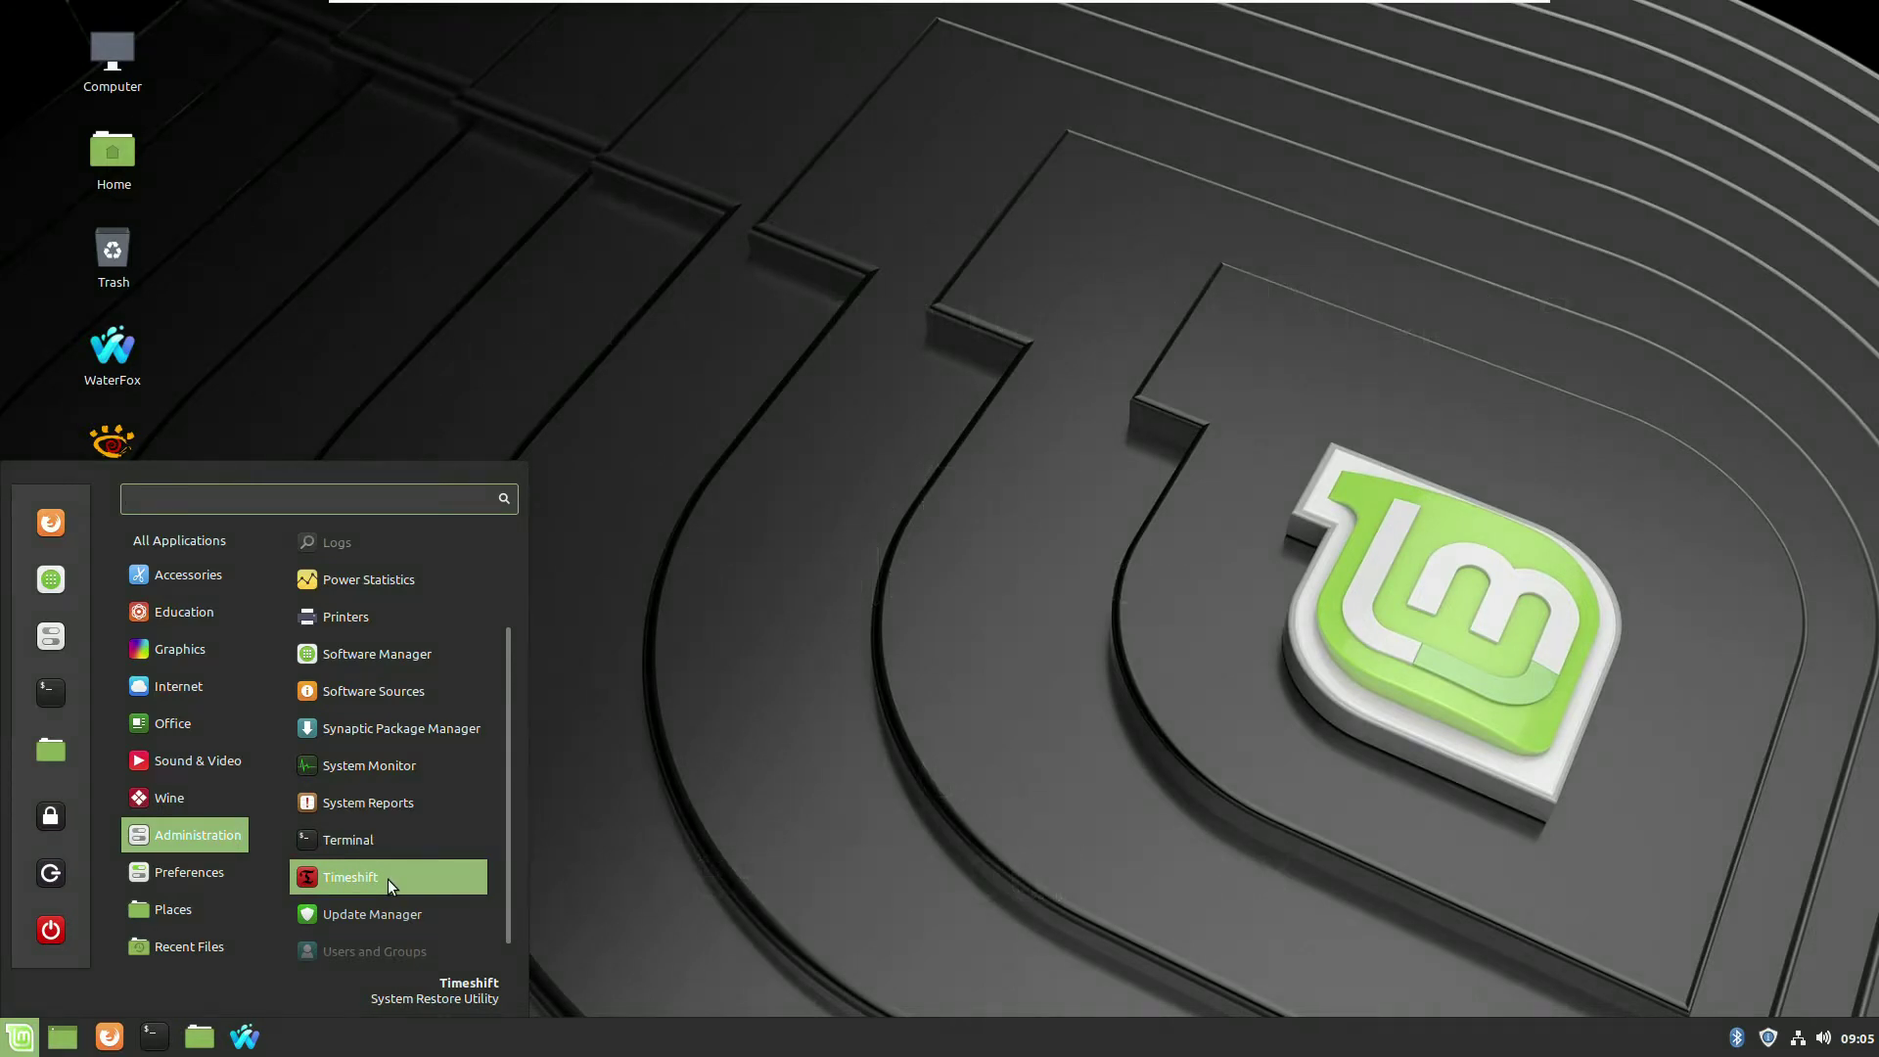
{"action": "left_click", "coordinate": [387, 879]}
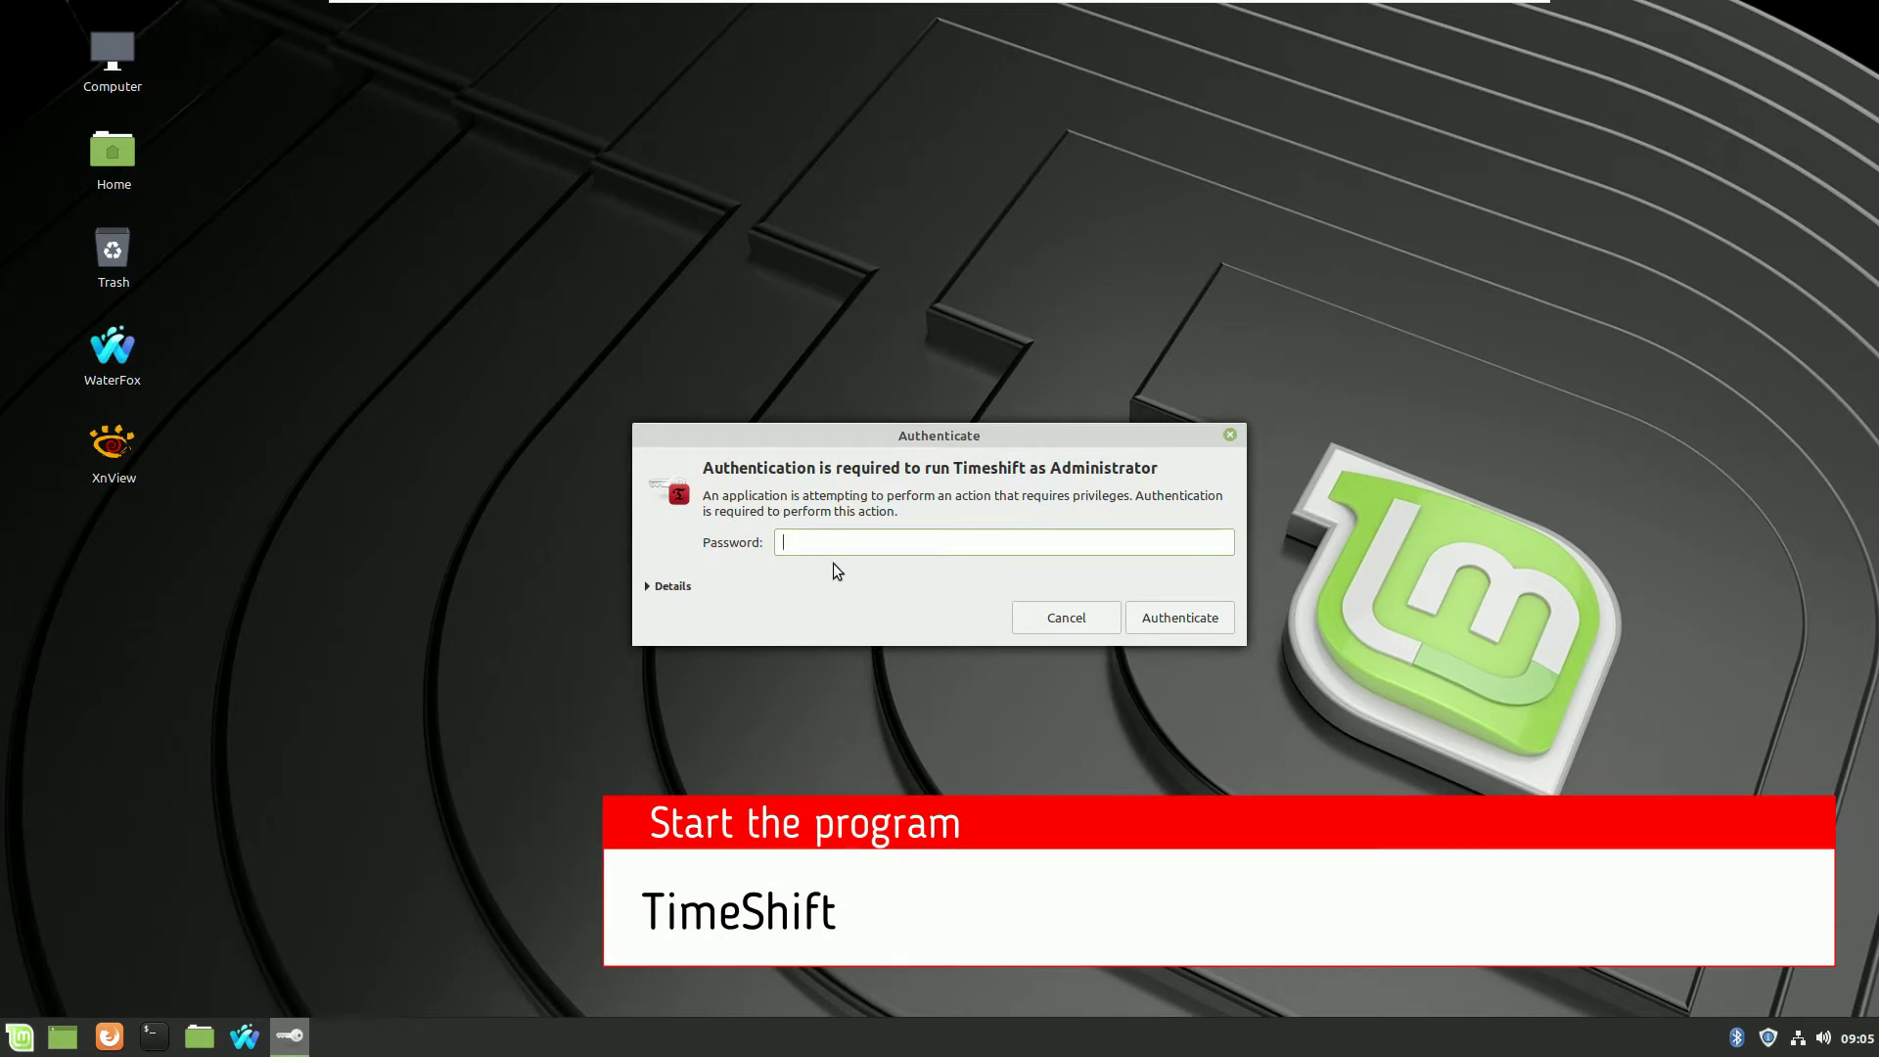
{"action": "type", "text": "•••••••"}
{"action": "key", "text": "Return"}
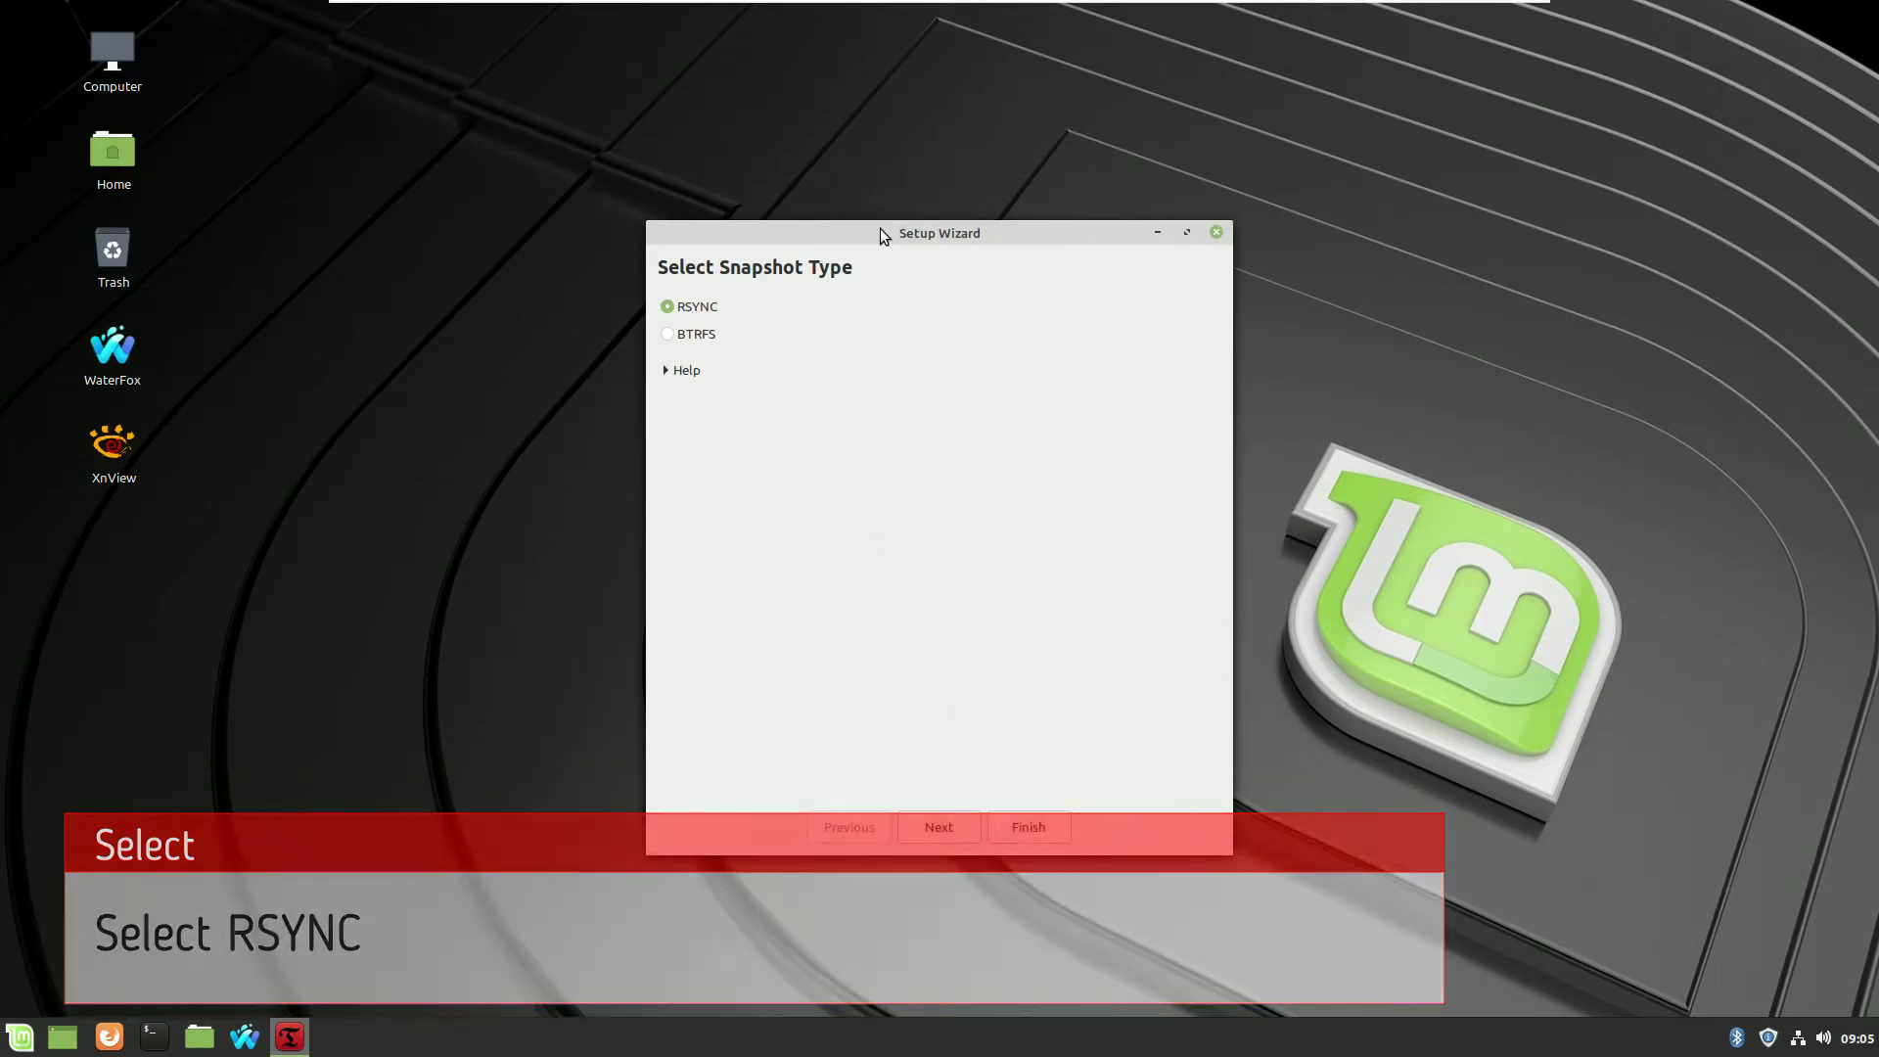
Choose the sda1 partition as the snapshot location and turn off daily scheduled snapshots
{"action": "left_click", "coordinate": [936, 827]}
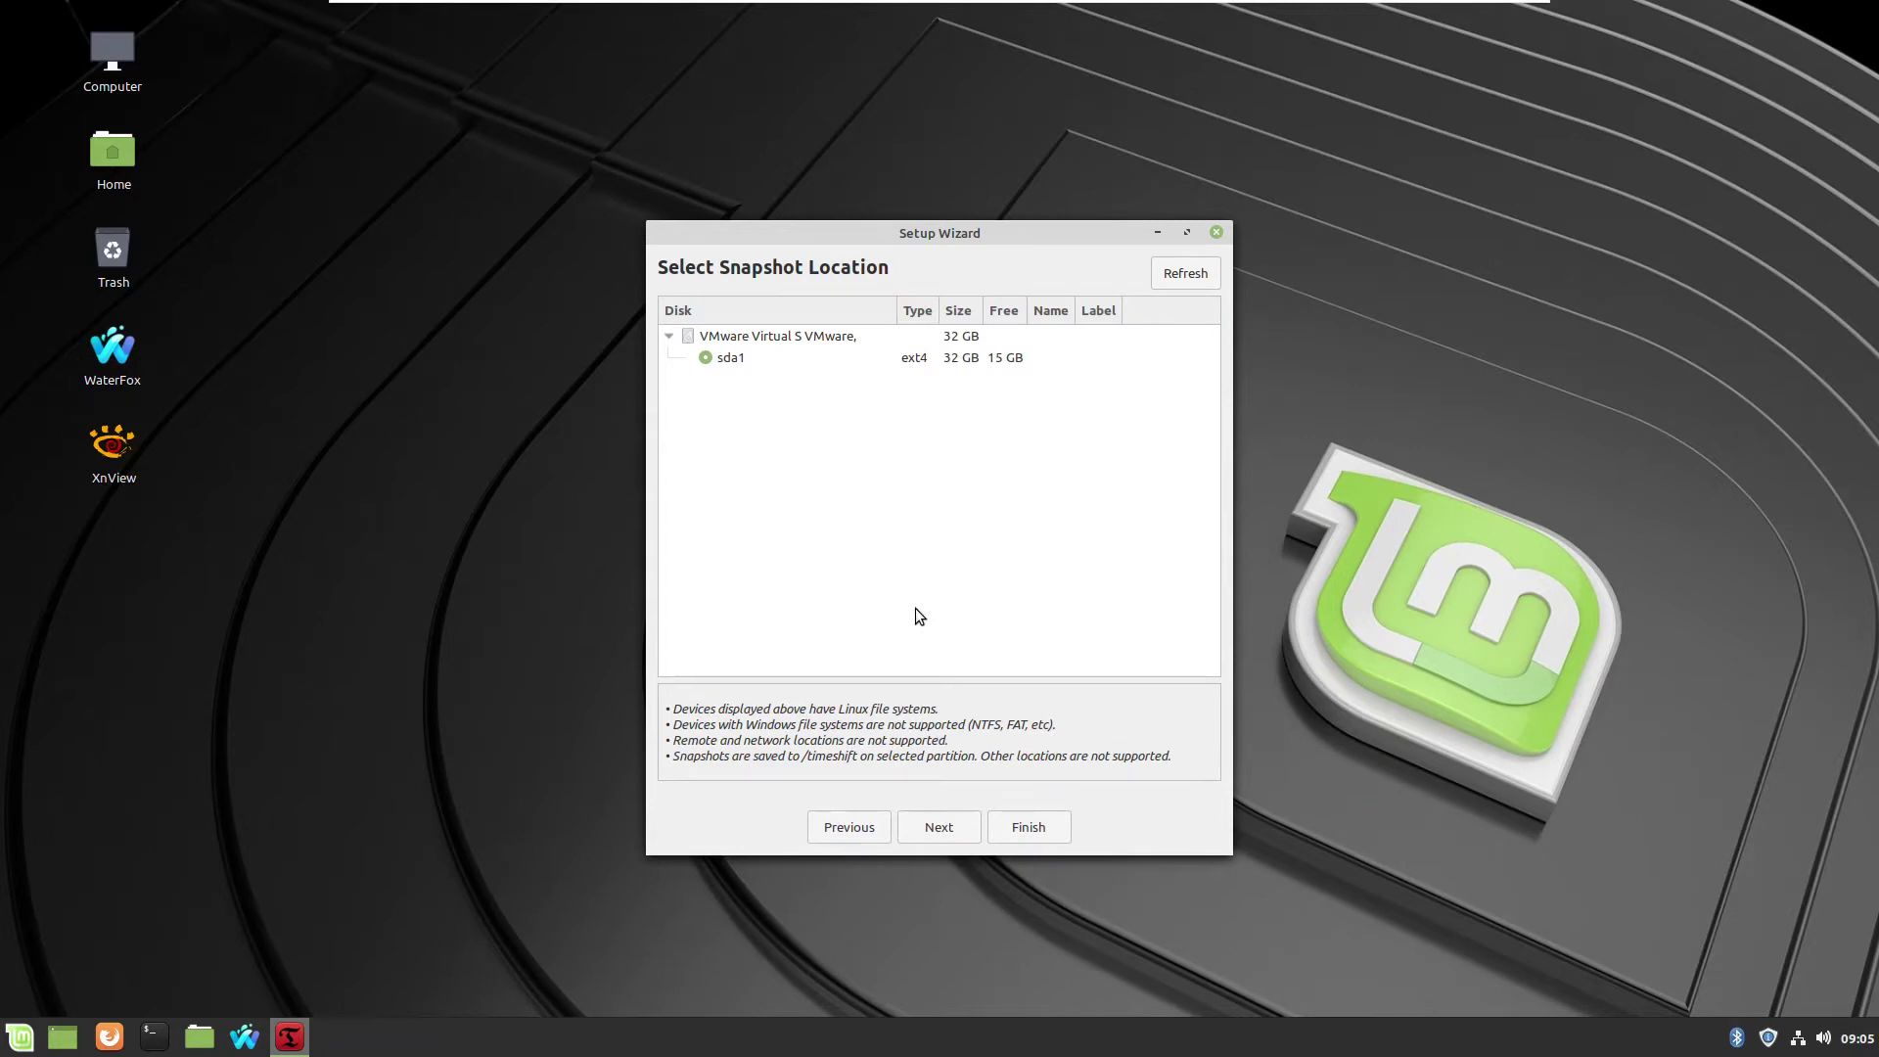
{"action": "left_click", "coordinate": [724, 357]}
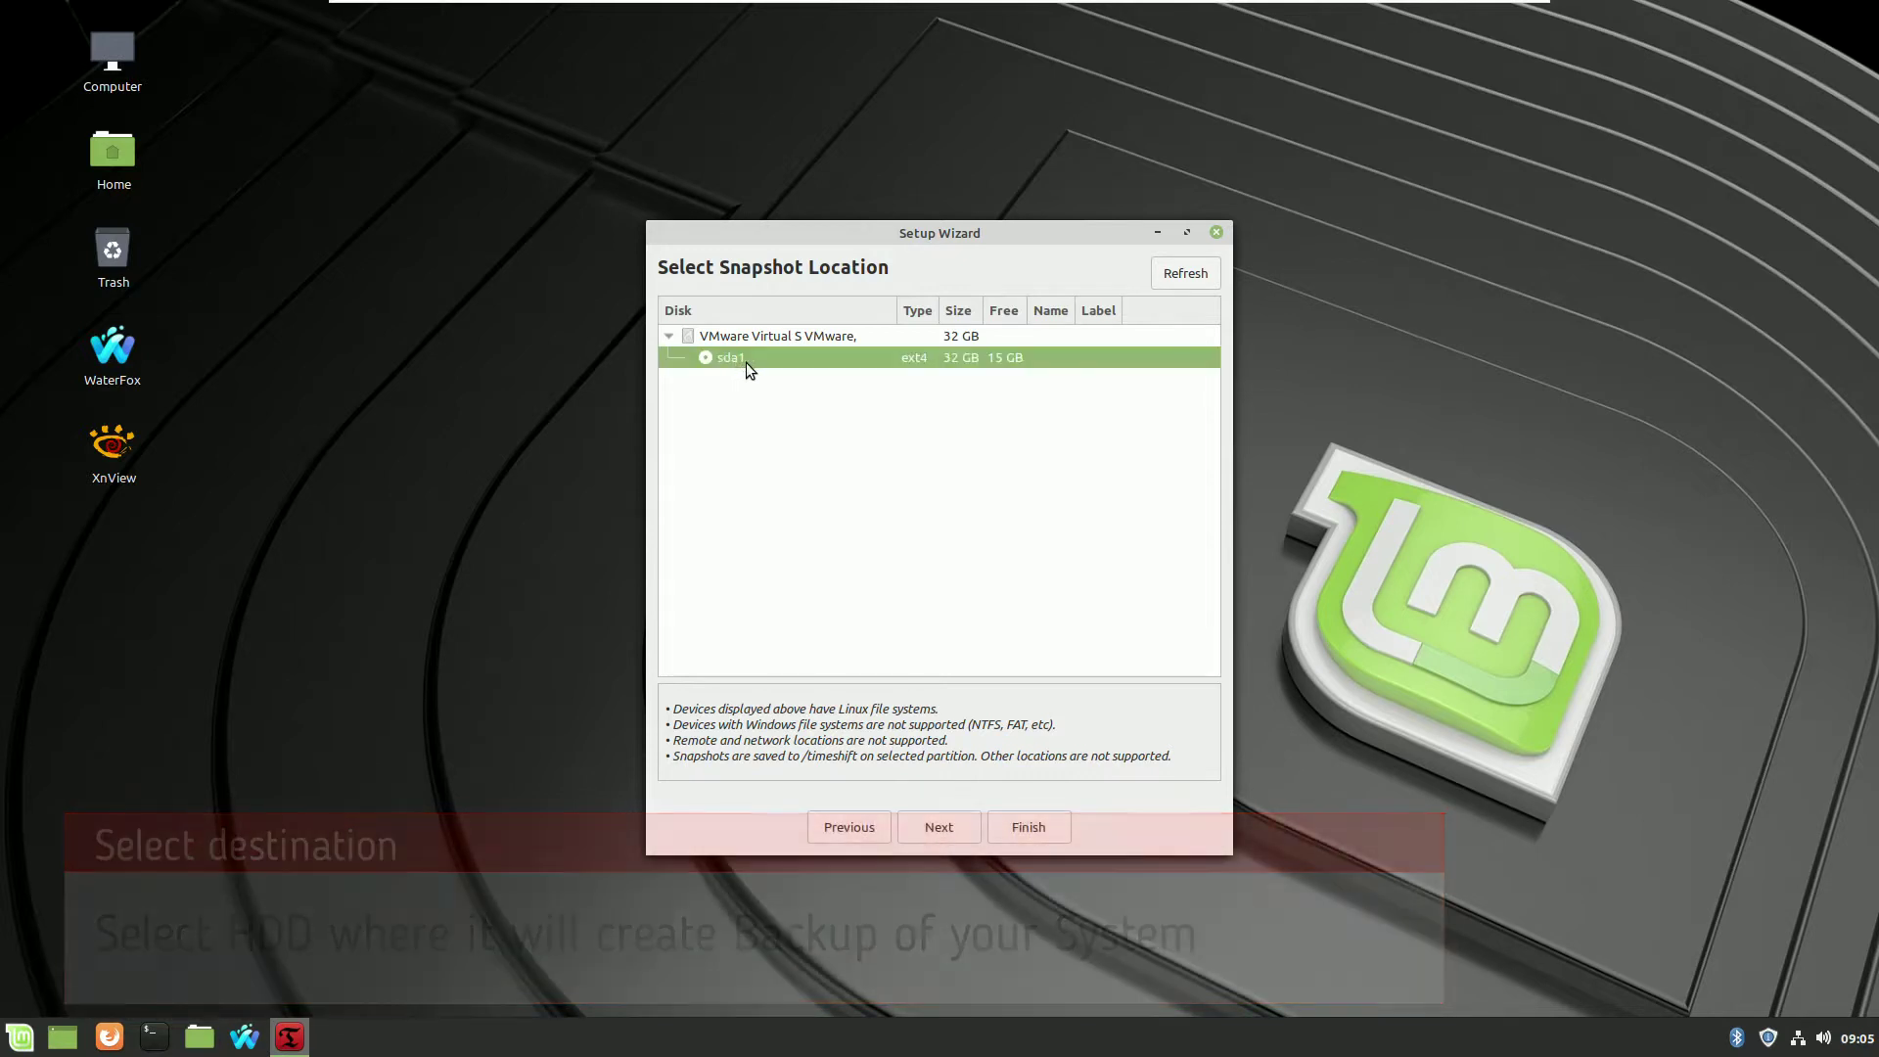
{"action": "left_click", "coordinate": [935, 827]}
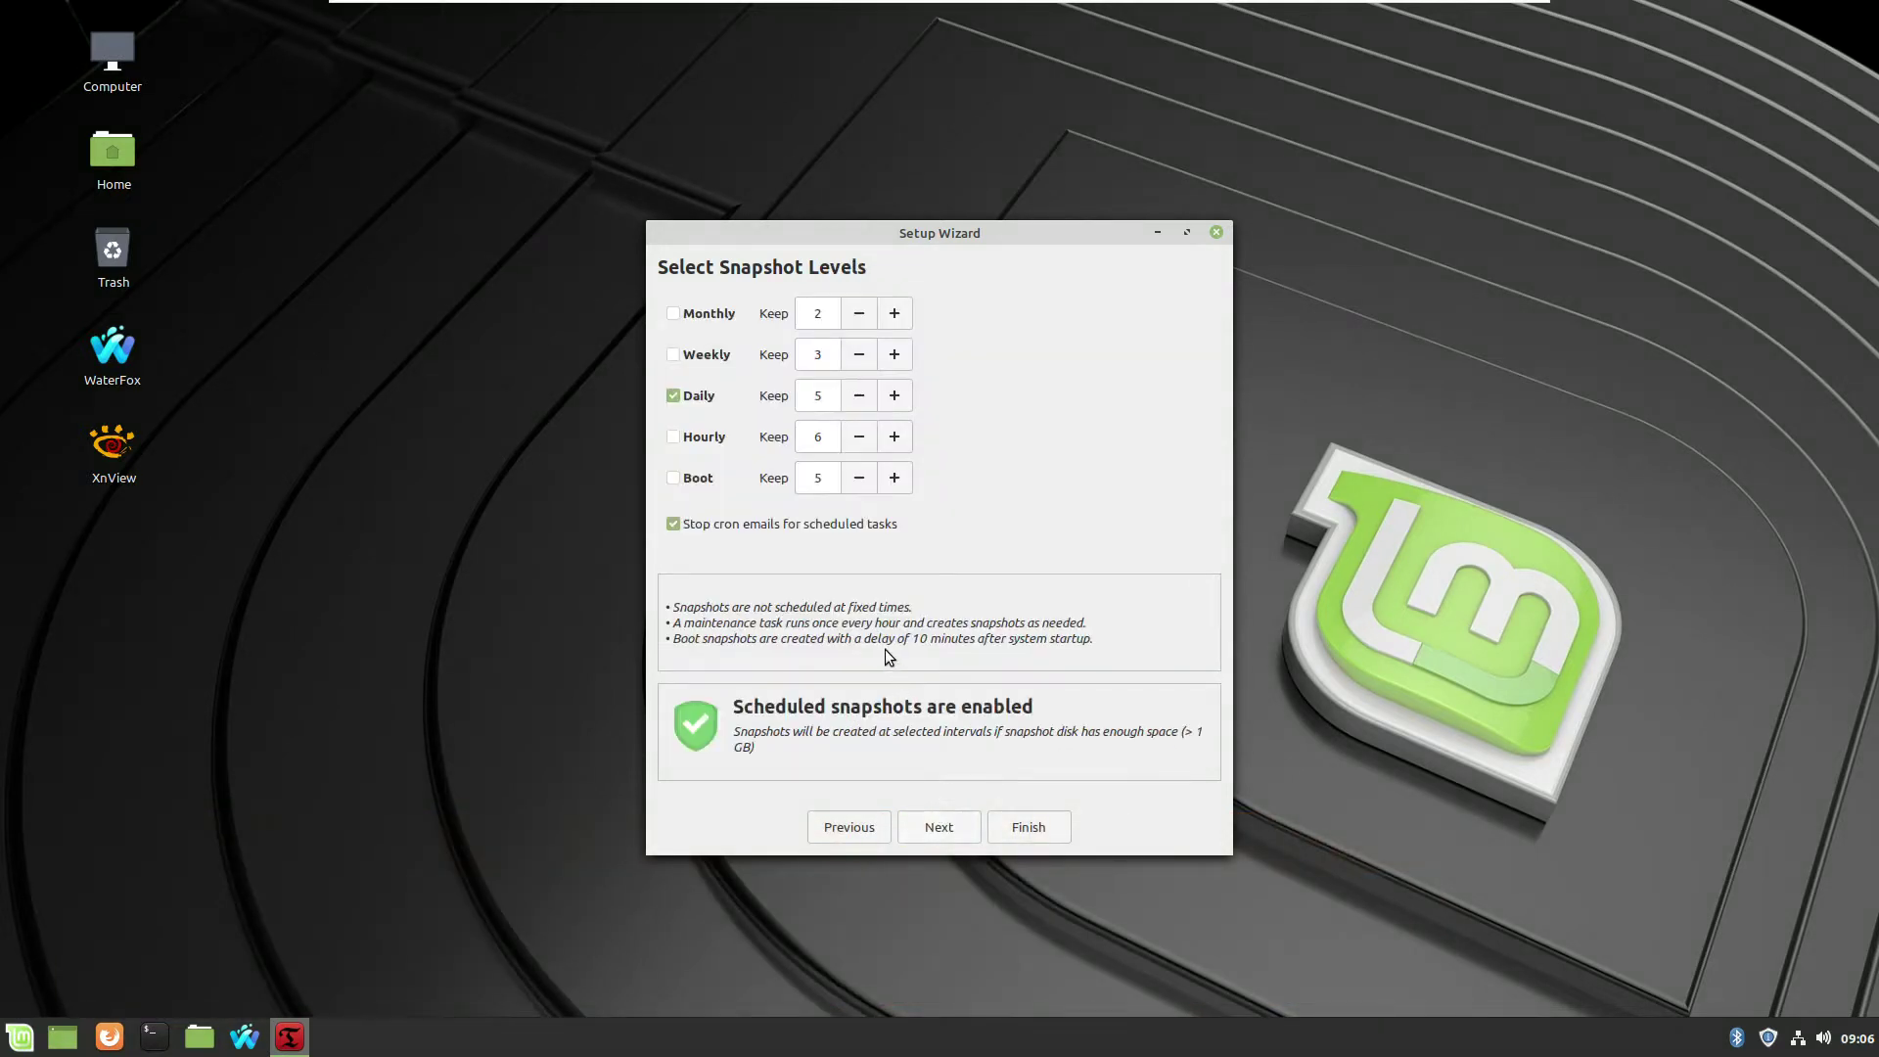
{"action": "left_click", "coordinate": [673, 396]}
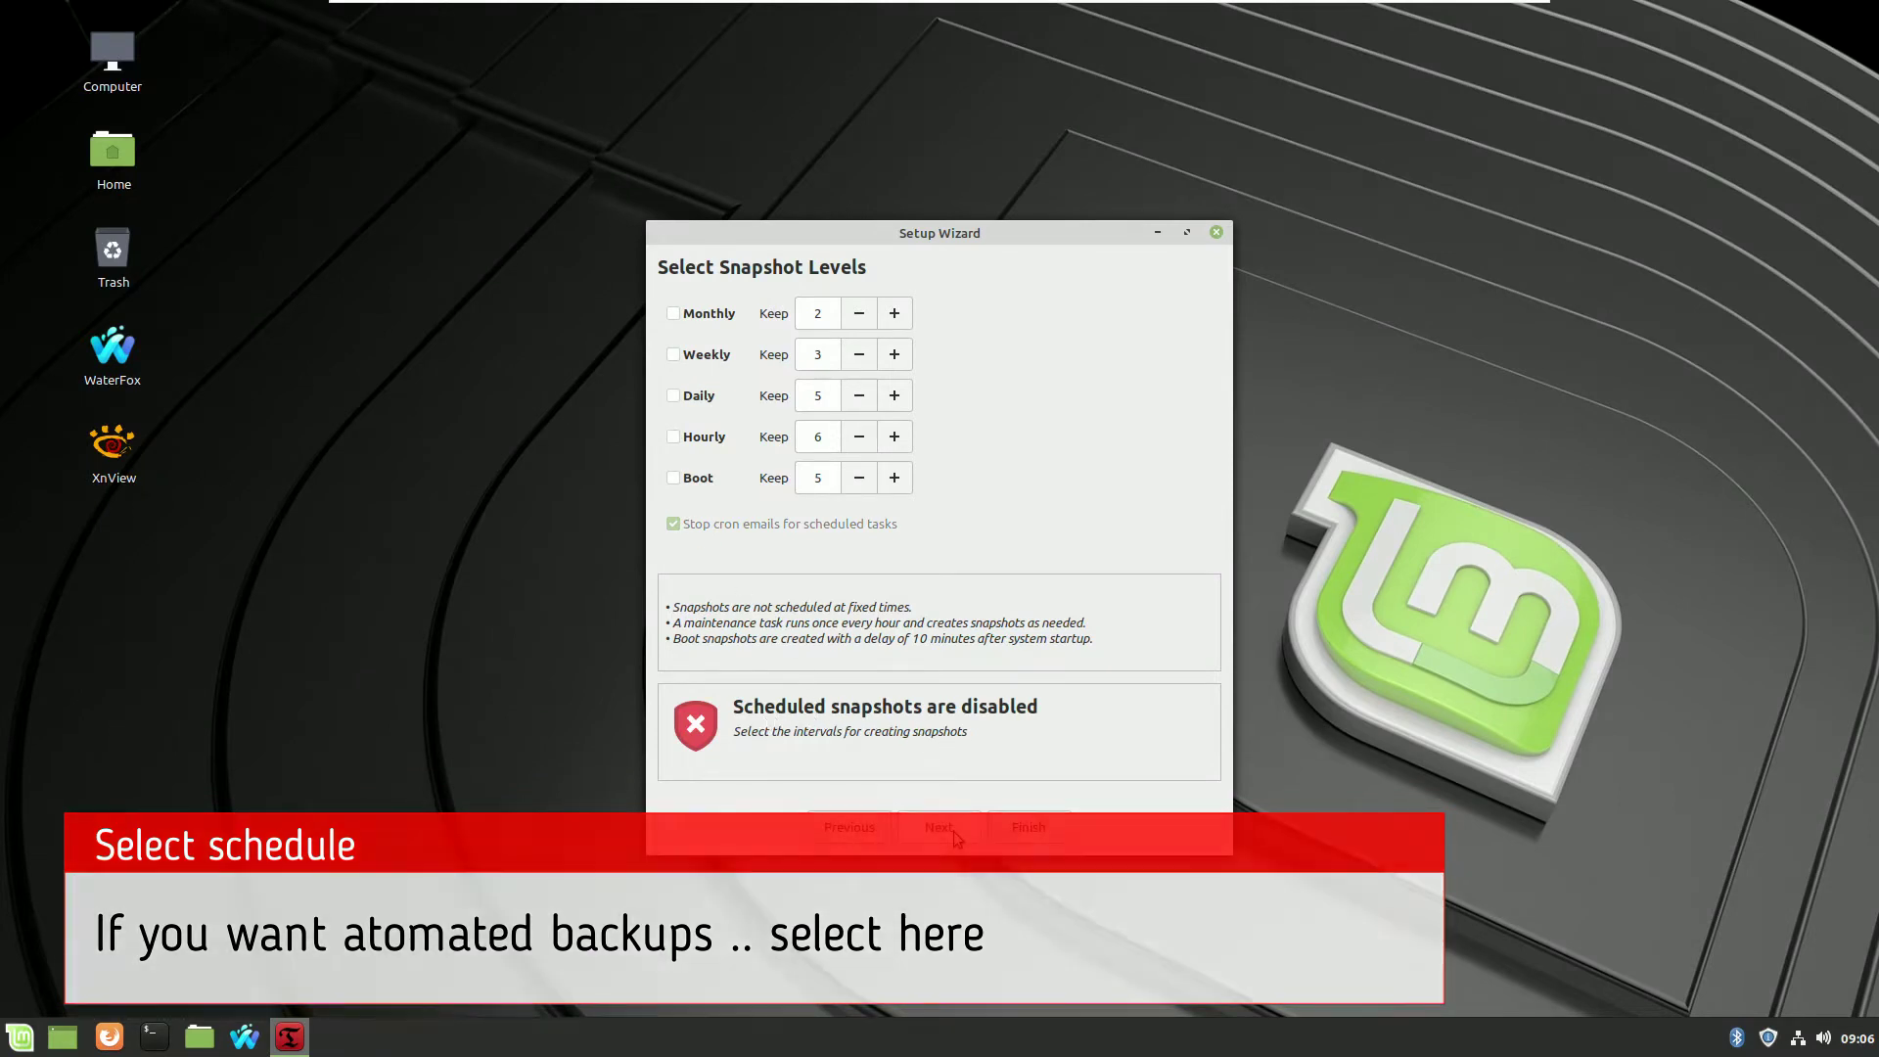
{"action": "left_click", "coordinate": [953, 830]}
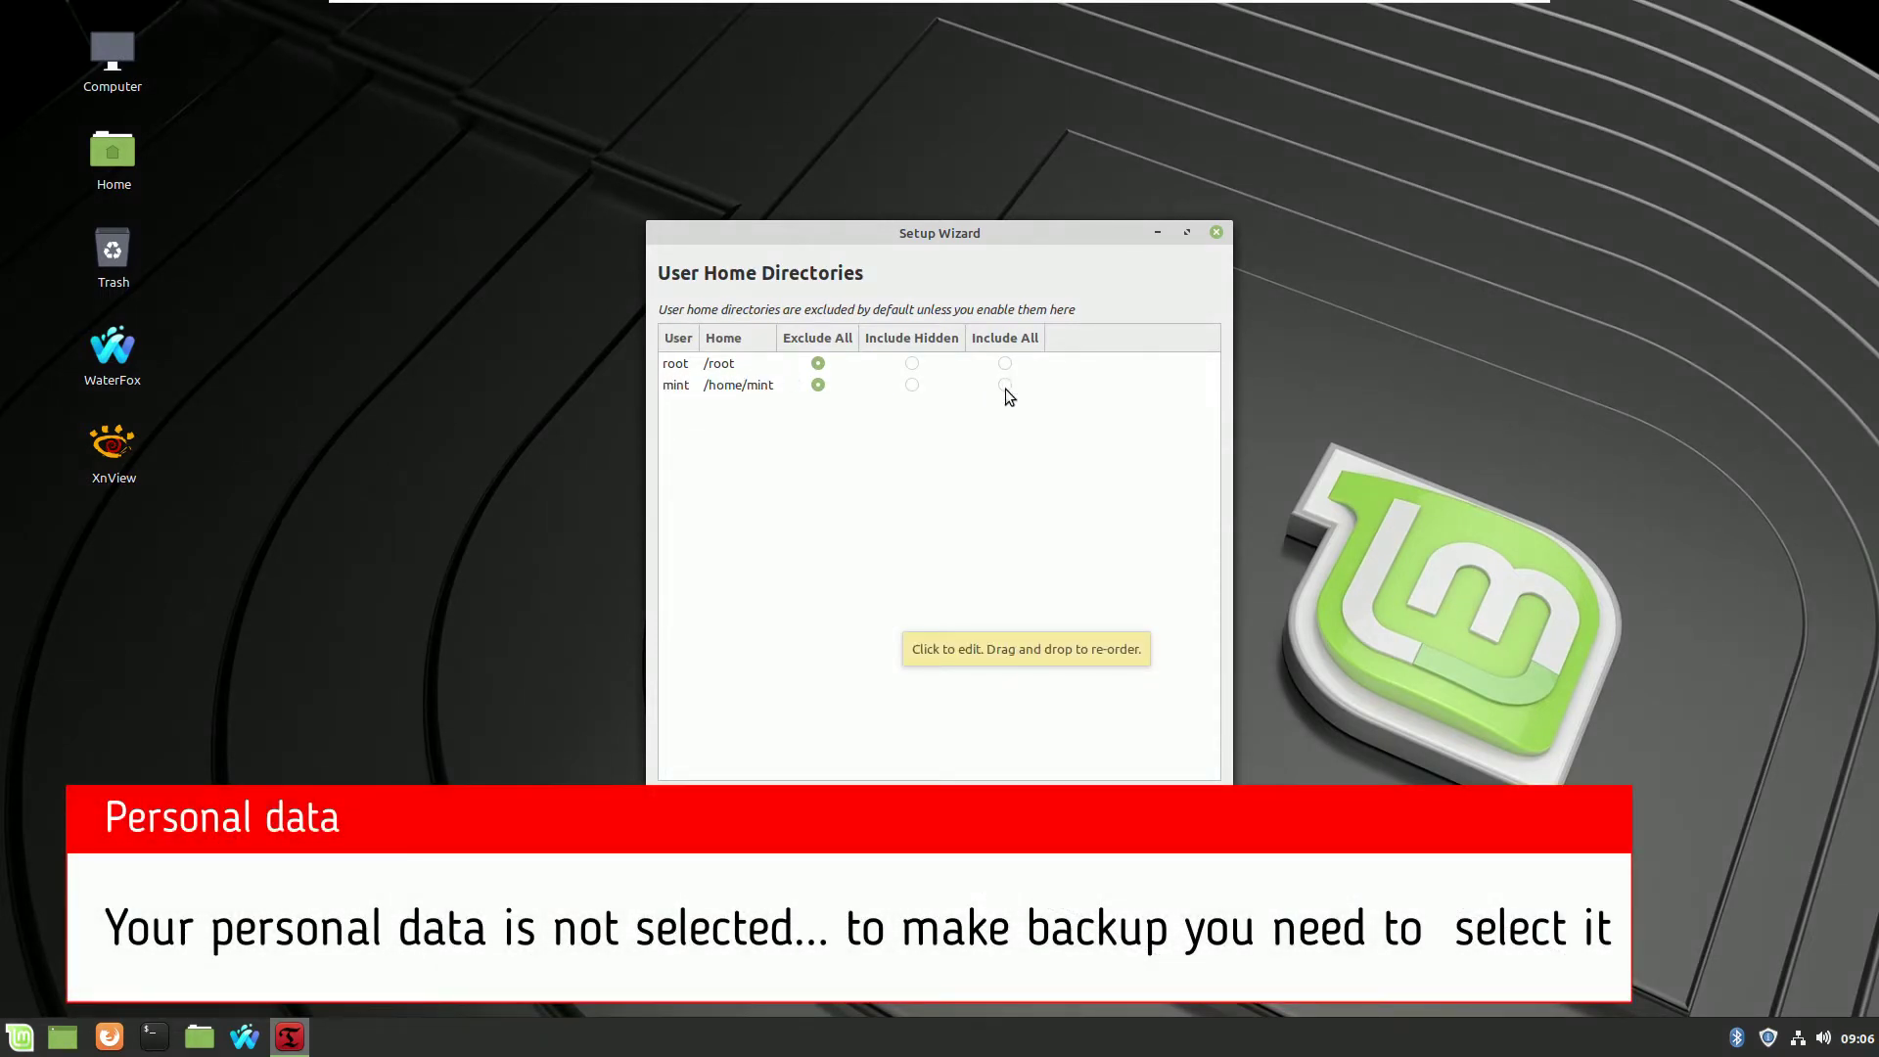
Set Include All for both the root and user home folders, then finish the setup wizard
{"action": "left_click", "coordinate": [1007, 386]}
{"action": "left_click", "coordinate": [1006, 368]}
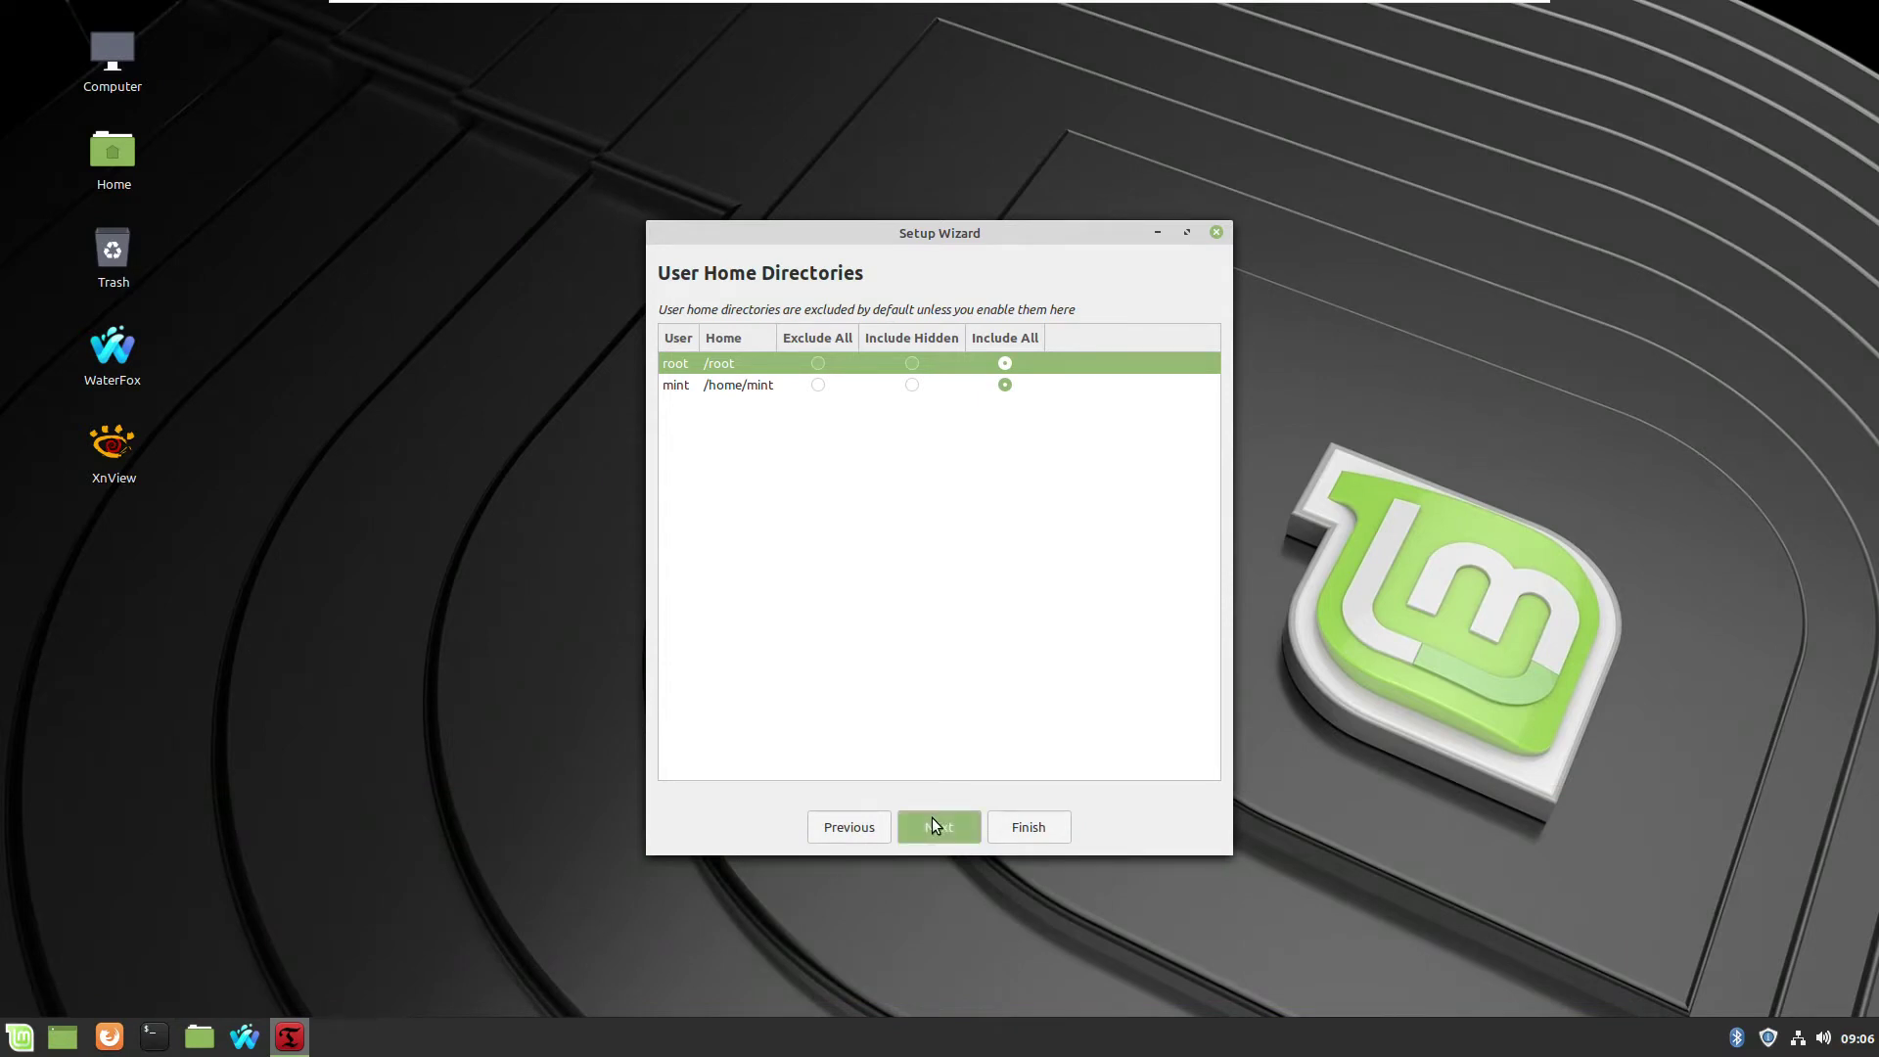
{"action": "left_click", "coordinate": [932, 822]}
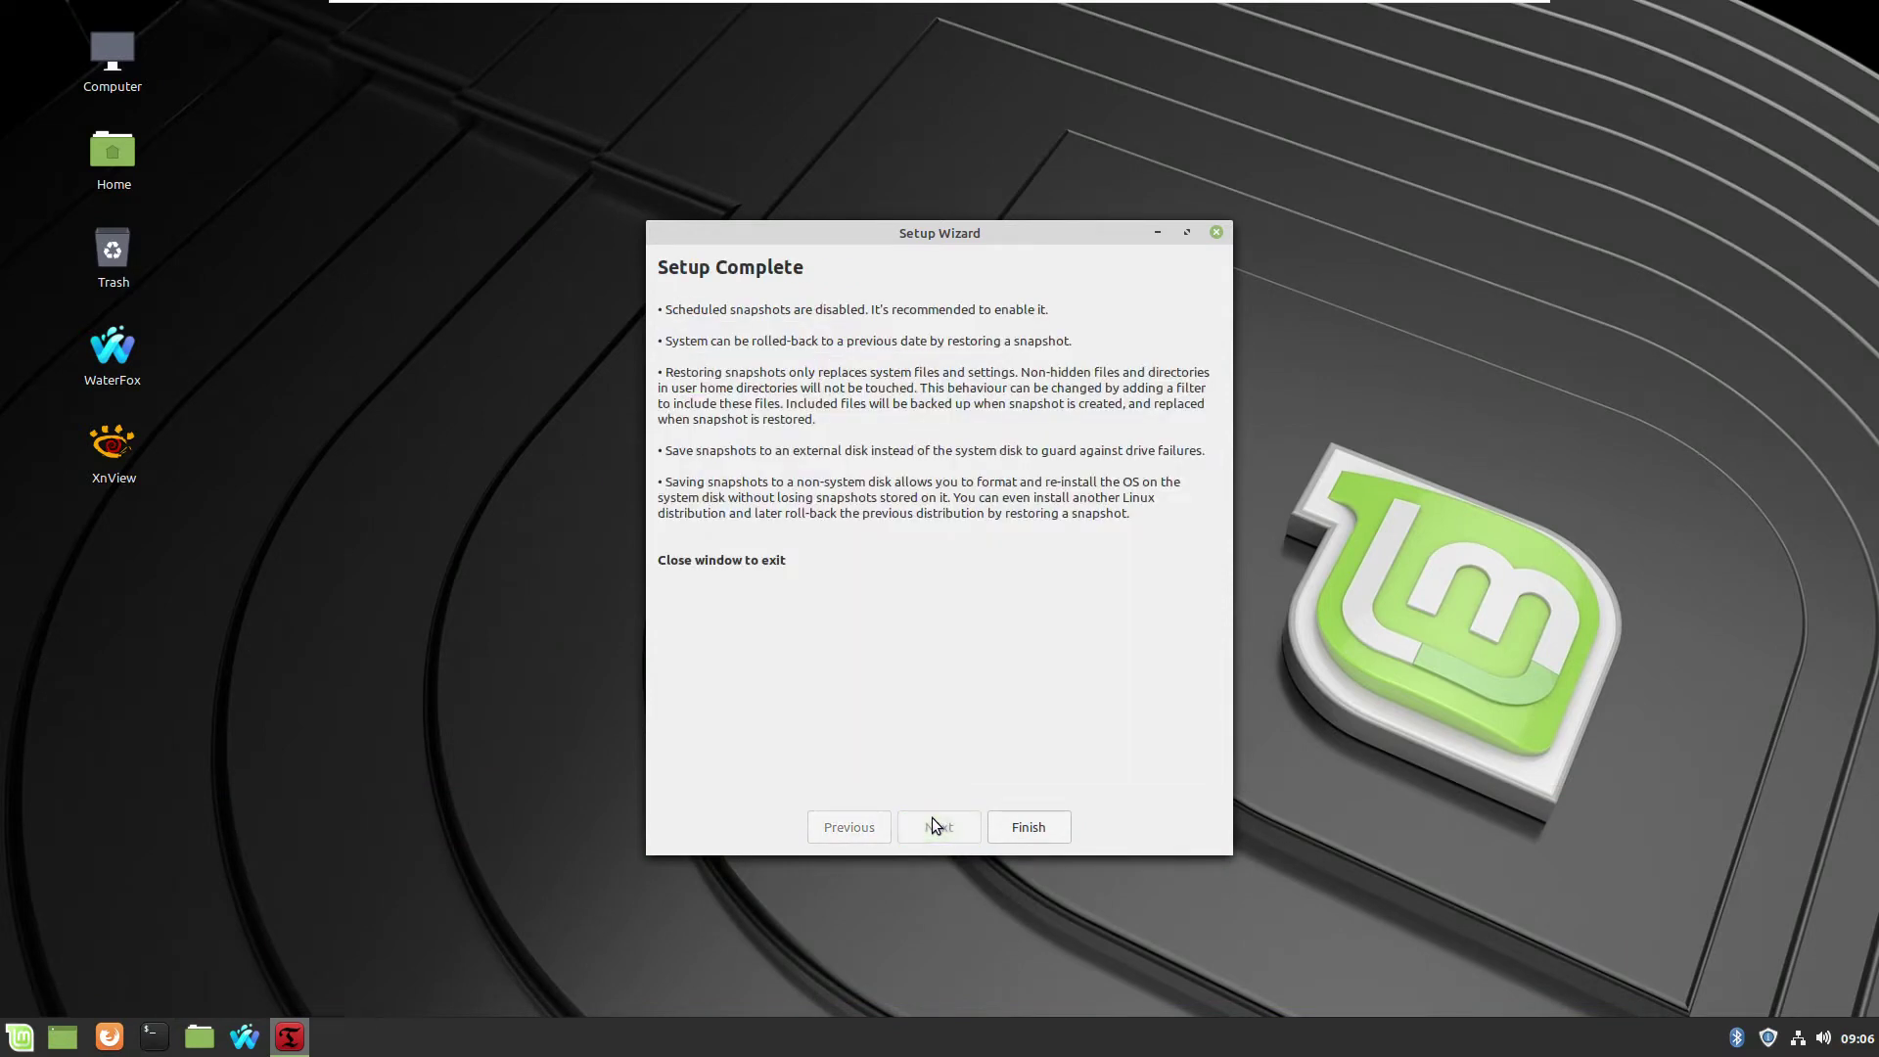
{"action": "left_click", "coordinate": [1018, 826]}
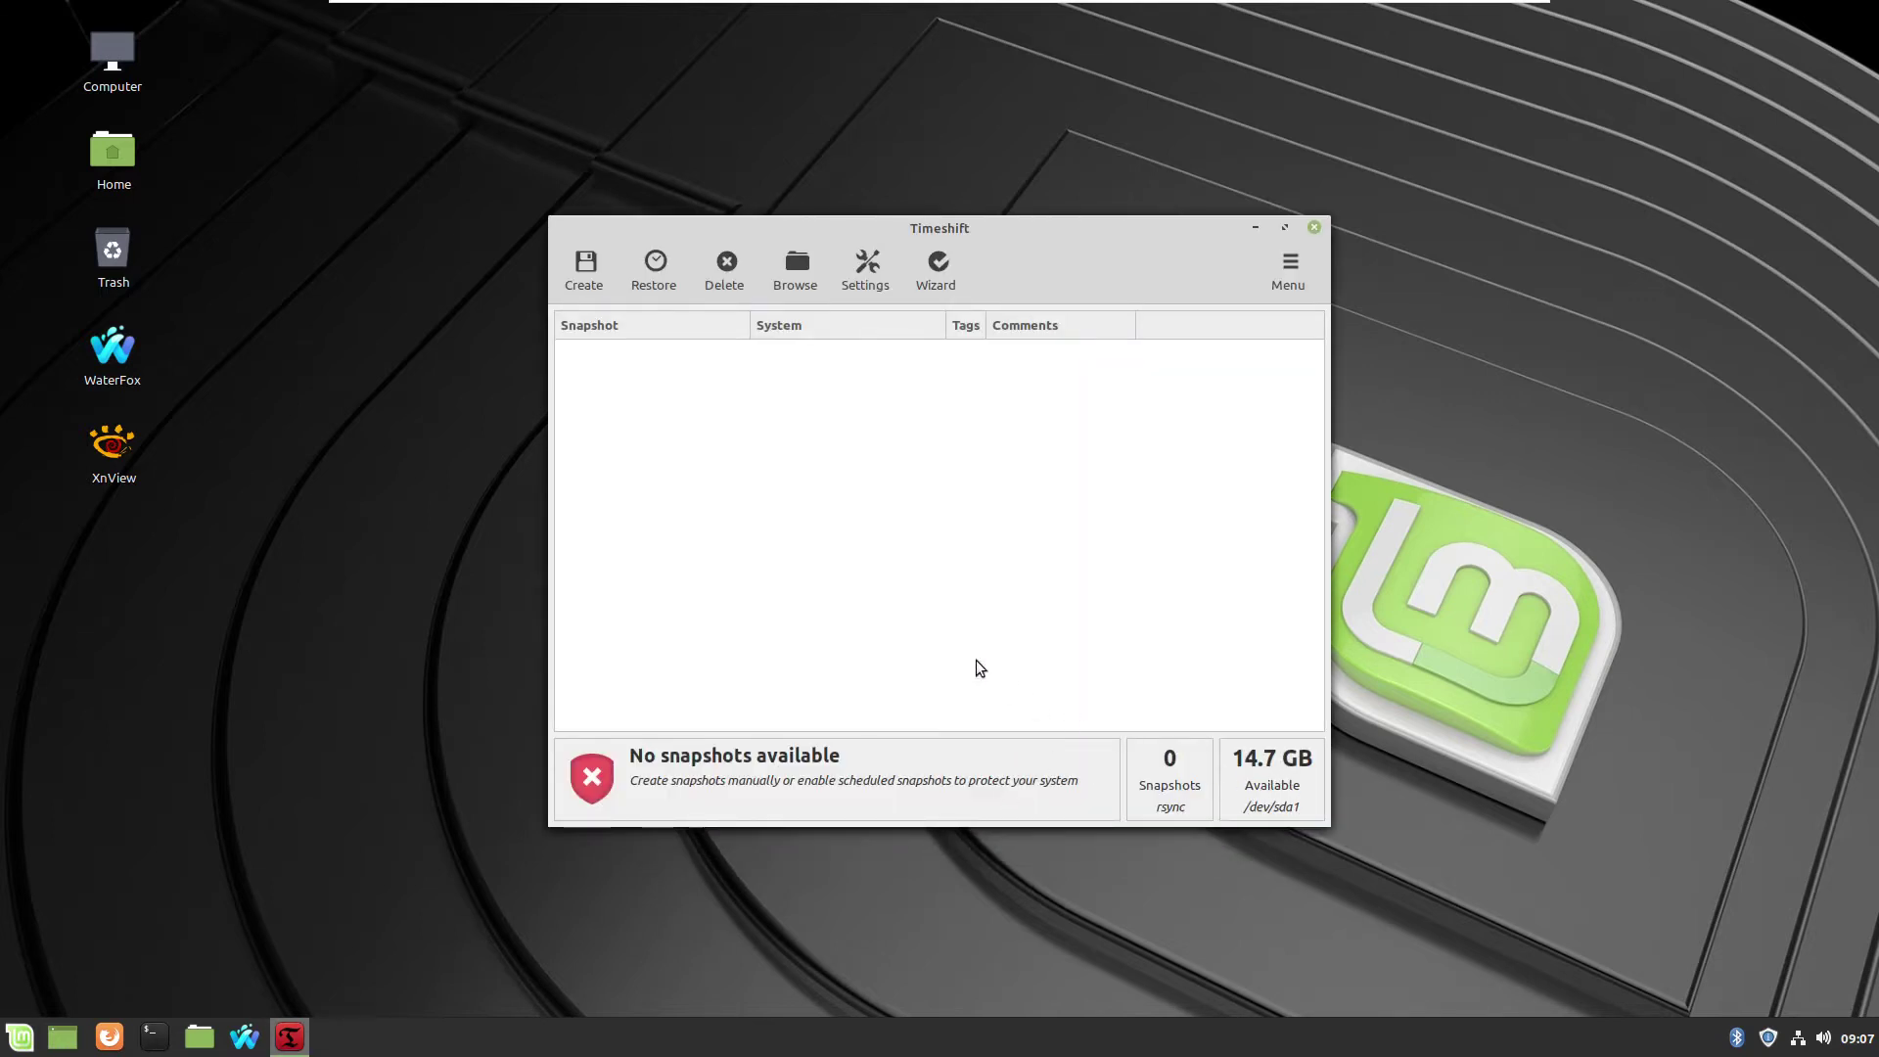
Try creating and deleting a snapshot, then close Timeshift, declining to select another device
{"action": "left_click", "coordinate": [576, 286]}
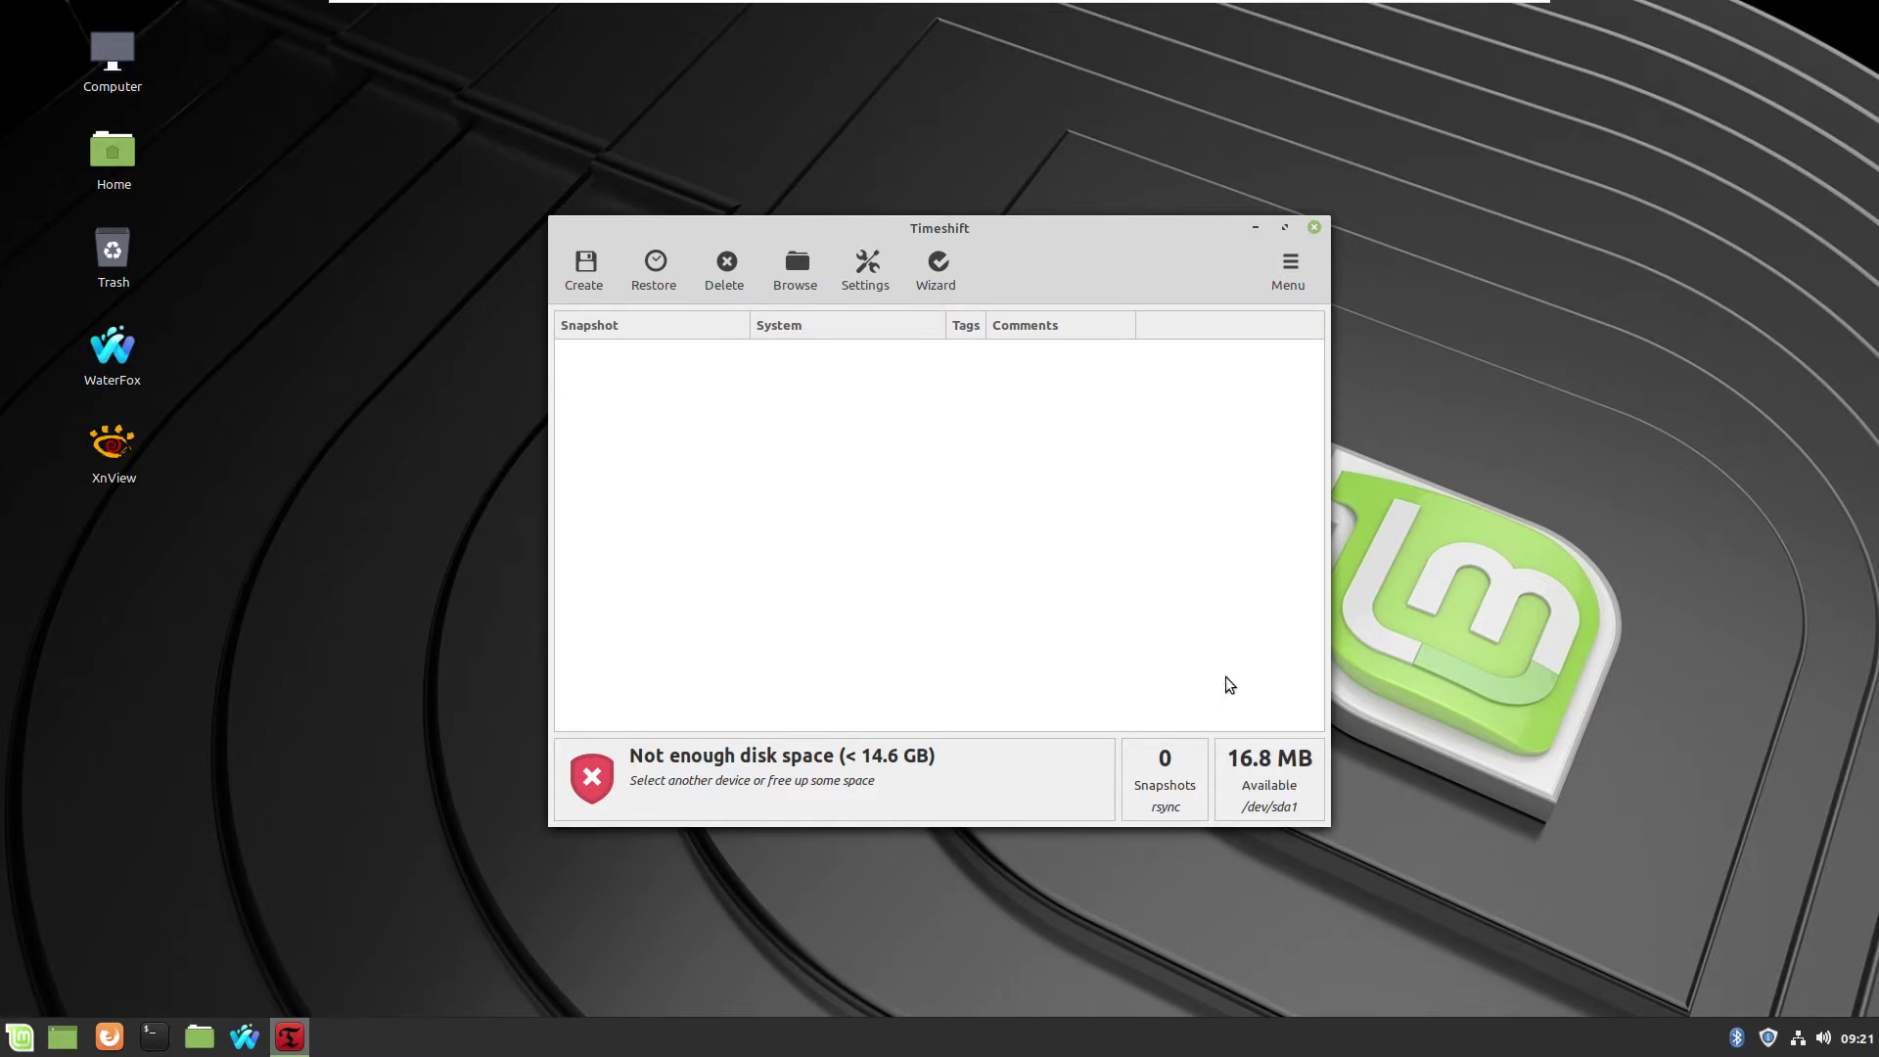
{"action": "left_click", "coordinate": [736, 268]}
{"action": "left_click", "coordinate": [1172, 648]}
{"action": "left_click", "coordinate": [1314, 227]}
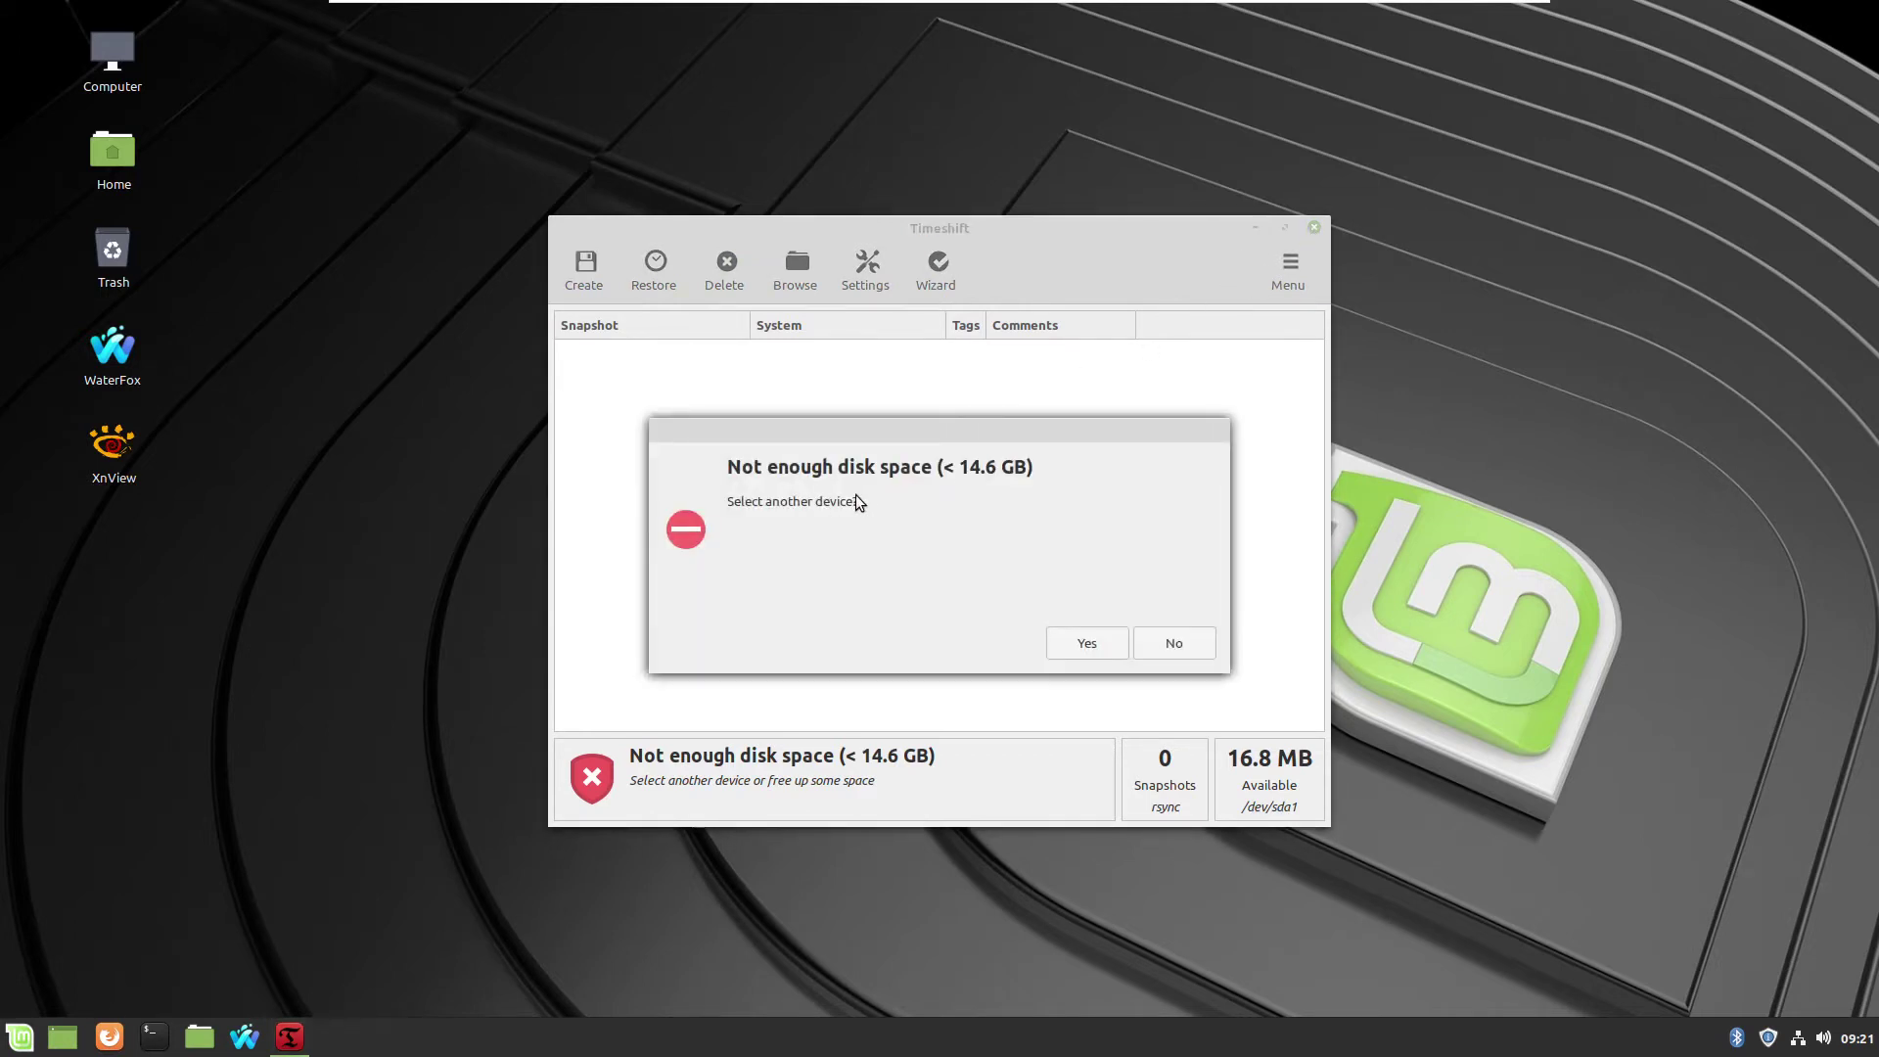
{"action": "left_click", "coordinate": [1172, 644]}
Browse to /timeshift in Files and open the snapshots folder as root with the administrator password
{"action": "left_click", "coordinate": [197, 1046]}
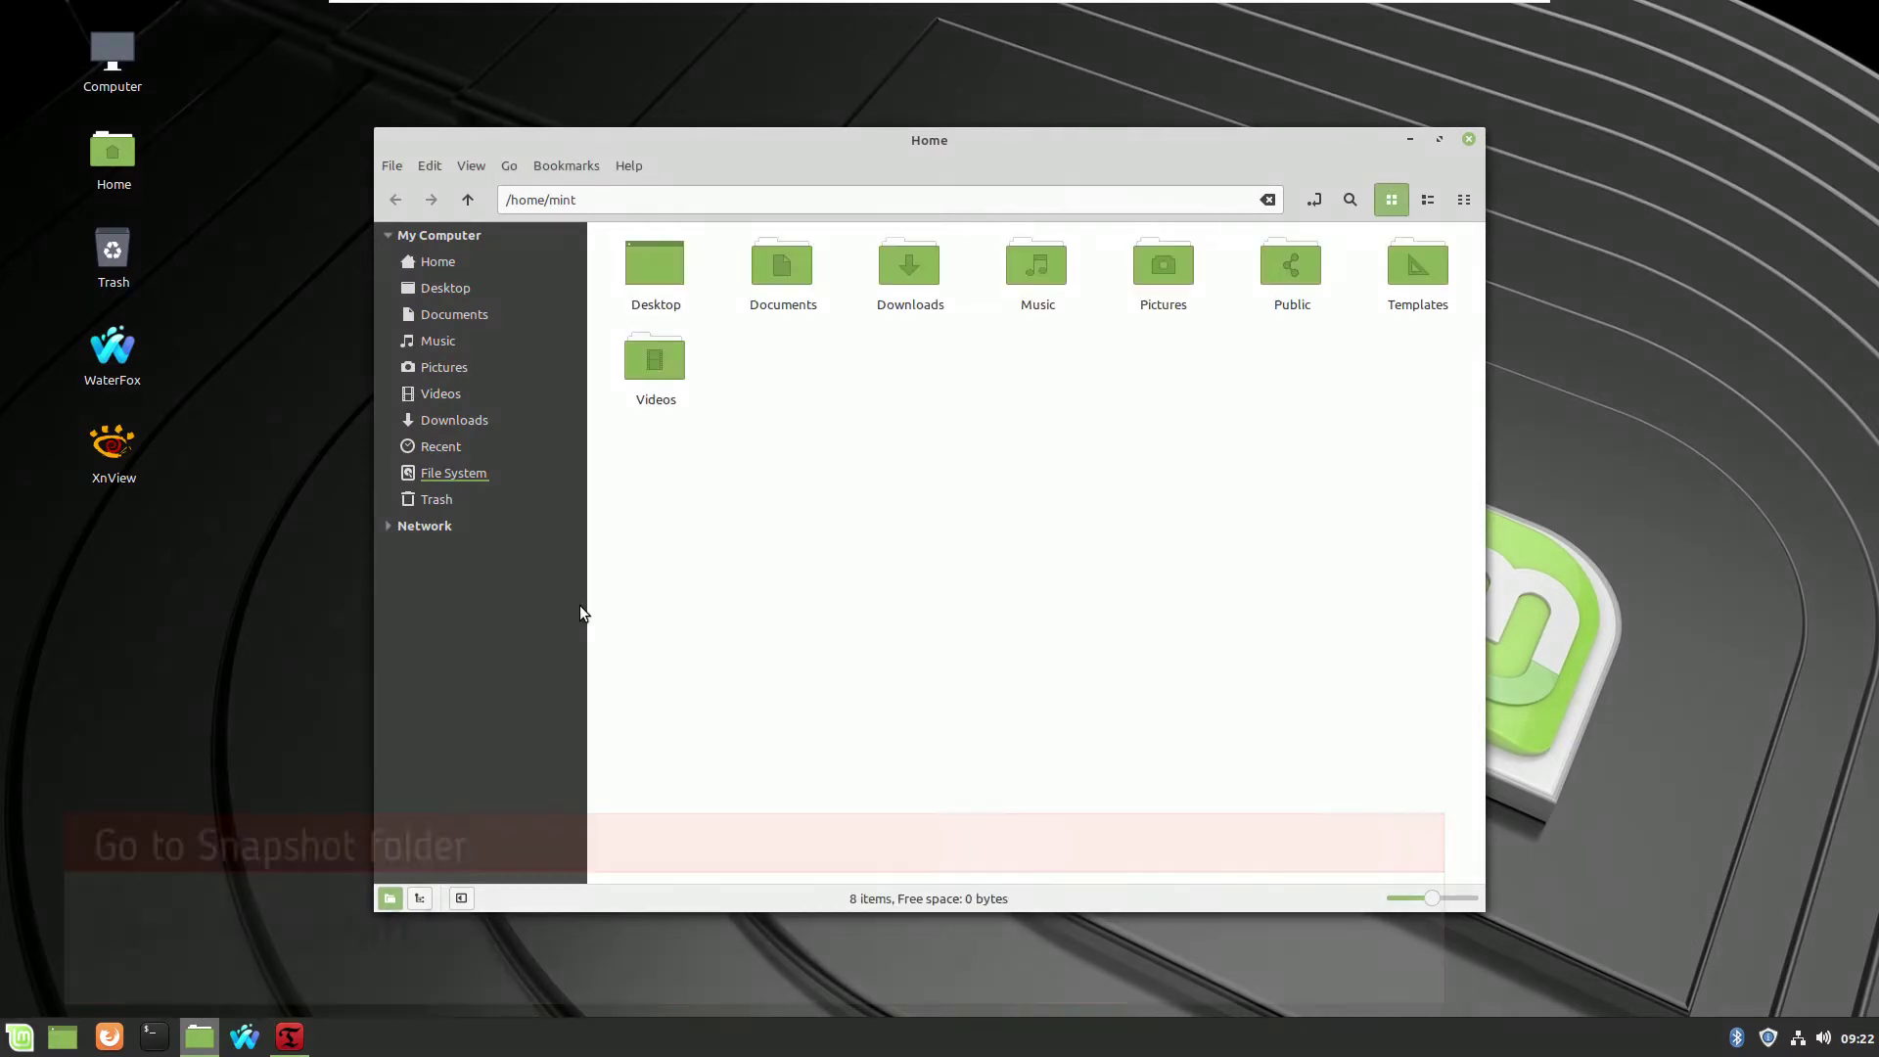
{"action": "left_click", "coordinate": [443, 473]}
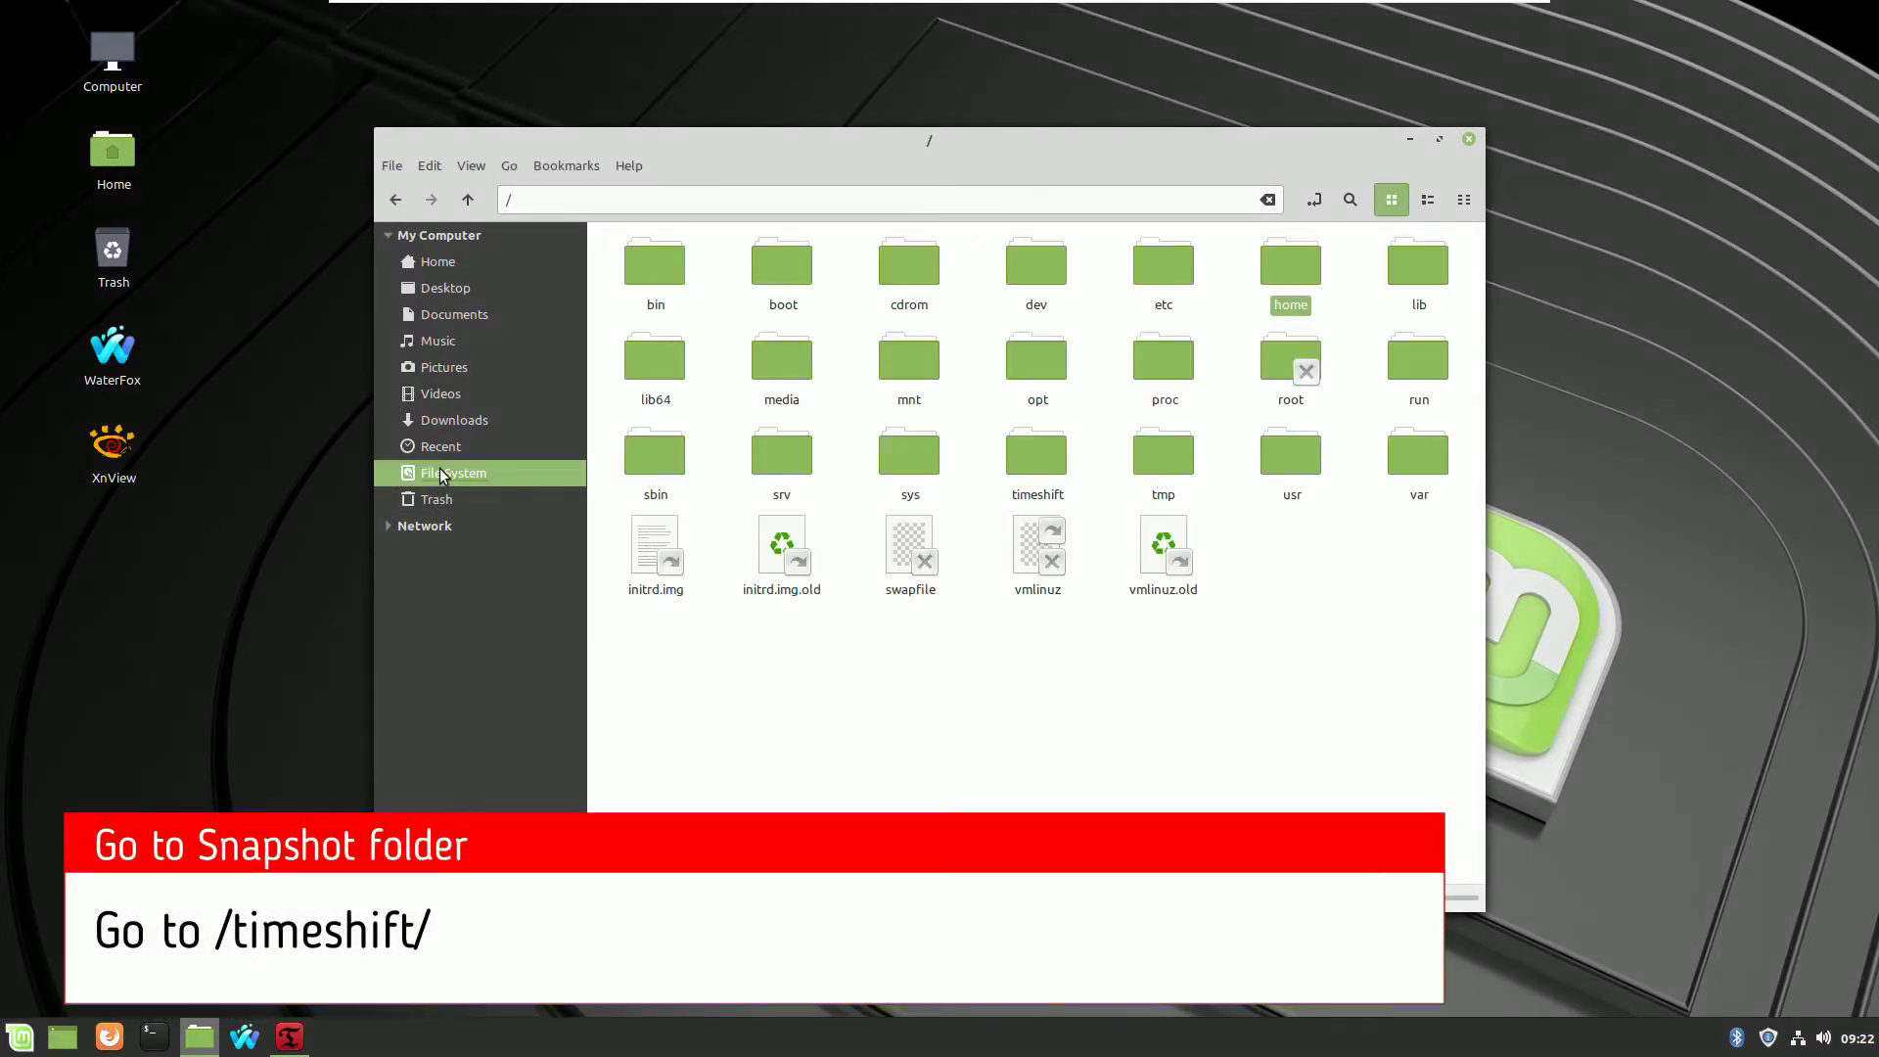
{"action": "double_click", "coordinate": [1038, 455]}
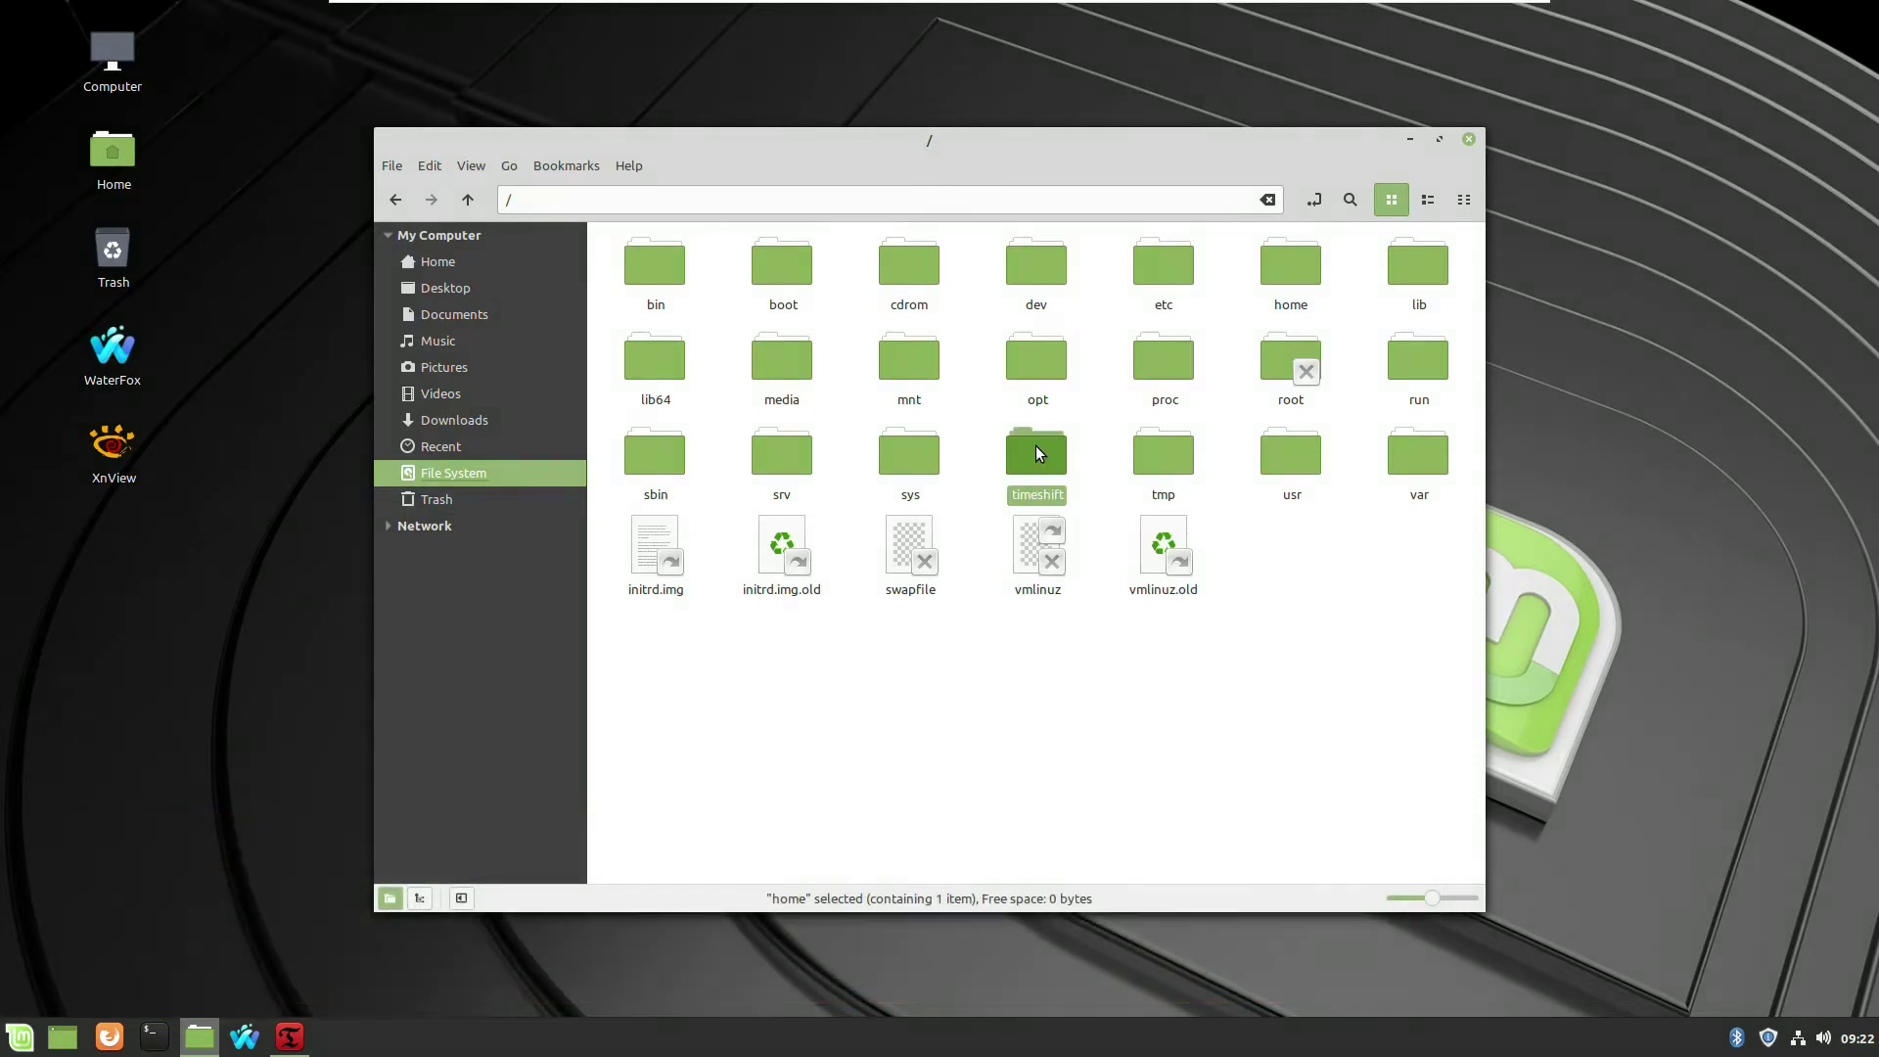
{"action": "right_click", "coordinate": [656, 273]}
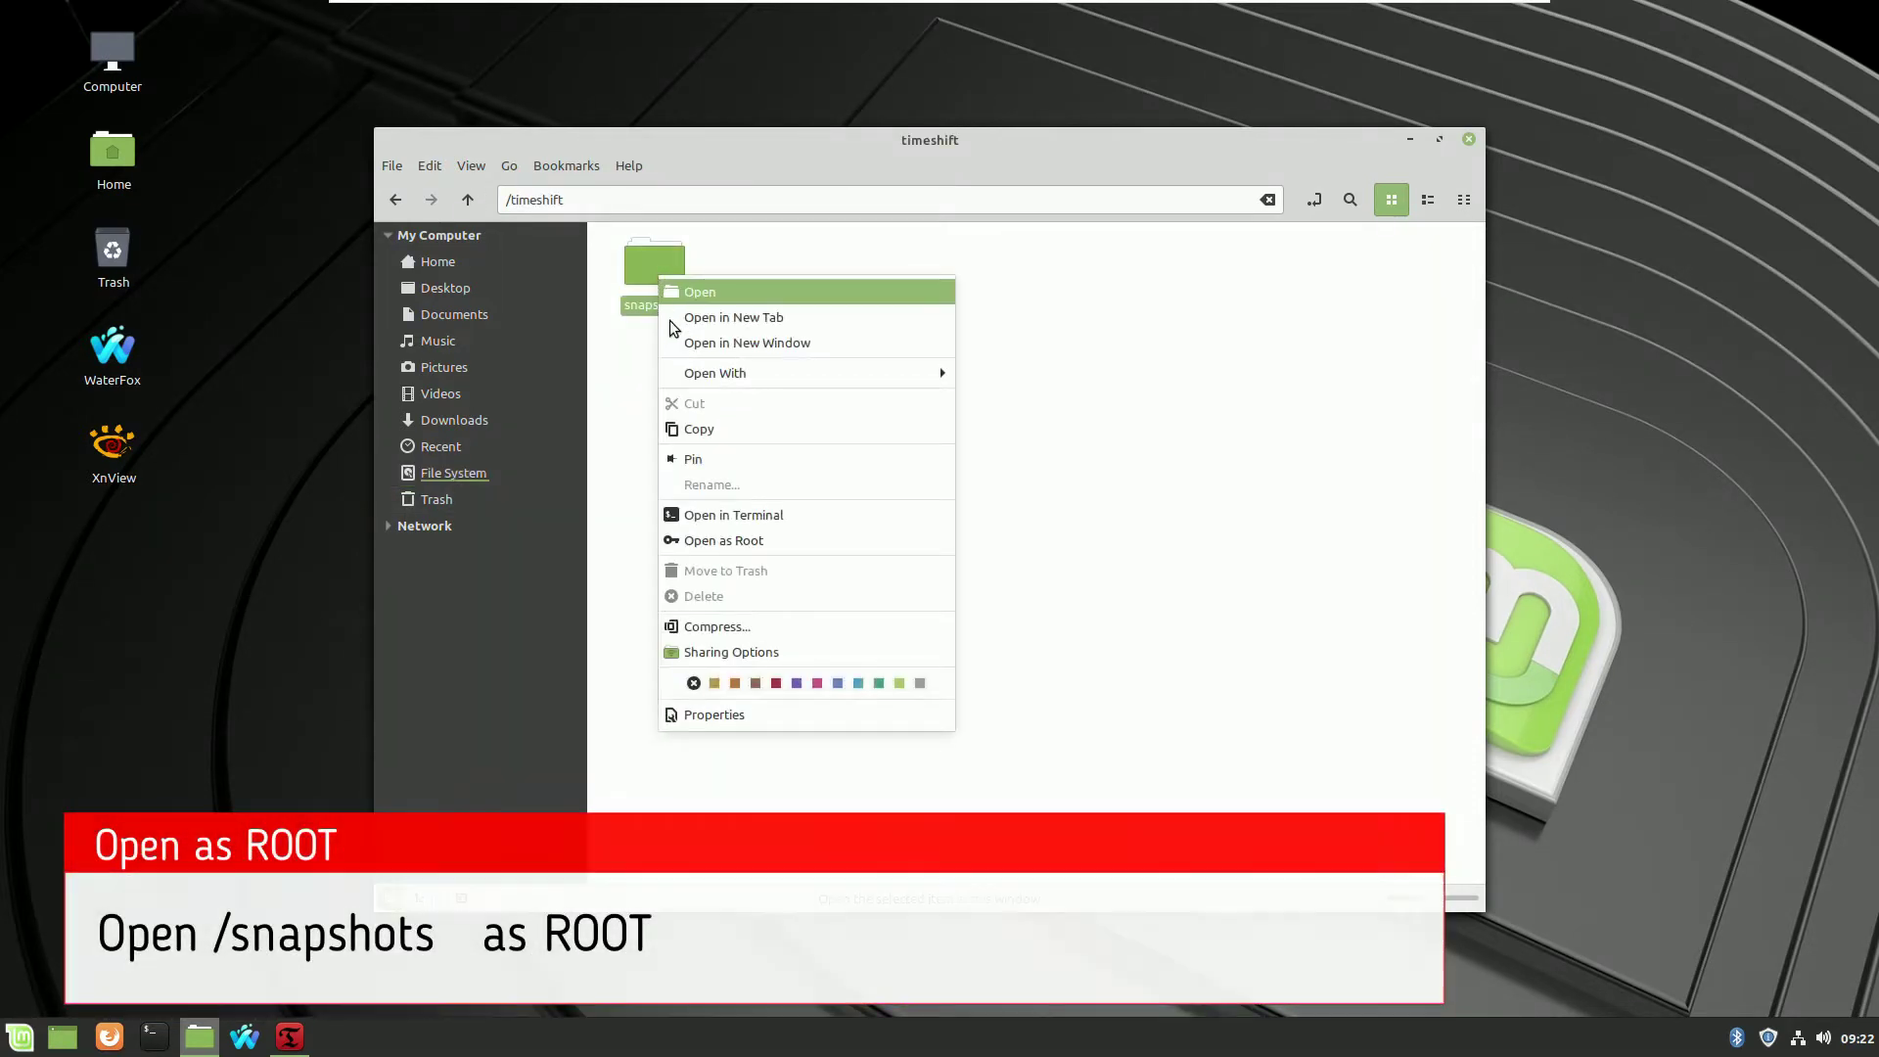
{"action": "left_click", "coordinate": [715, 541]}
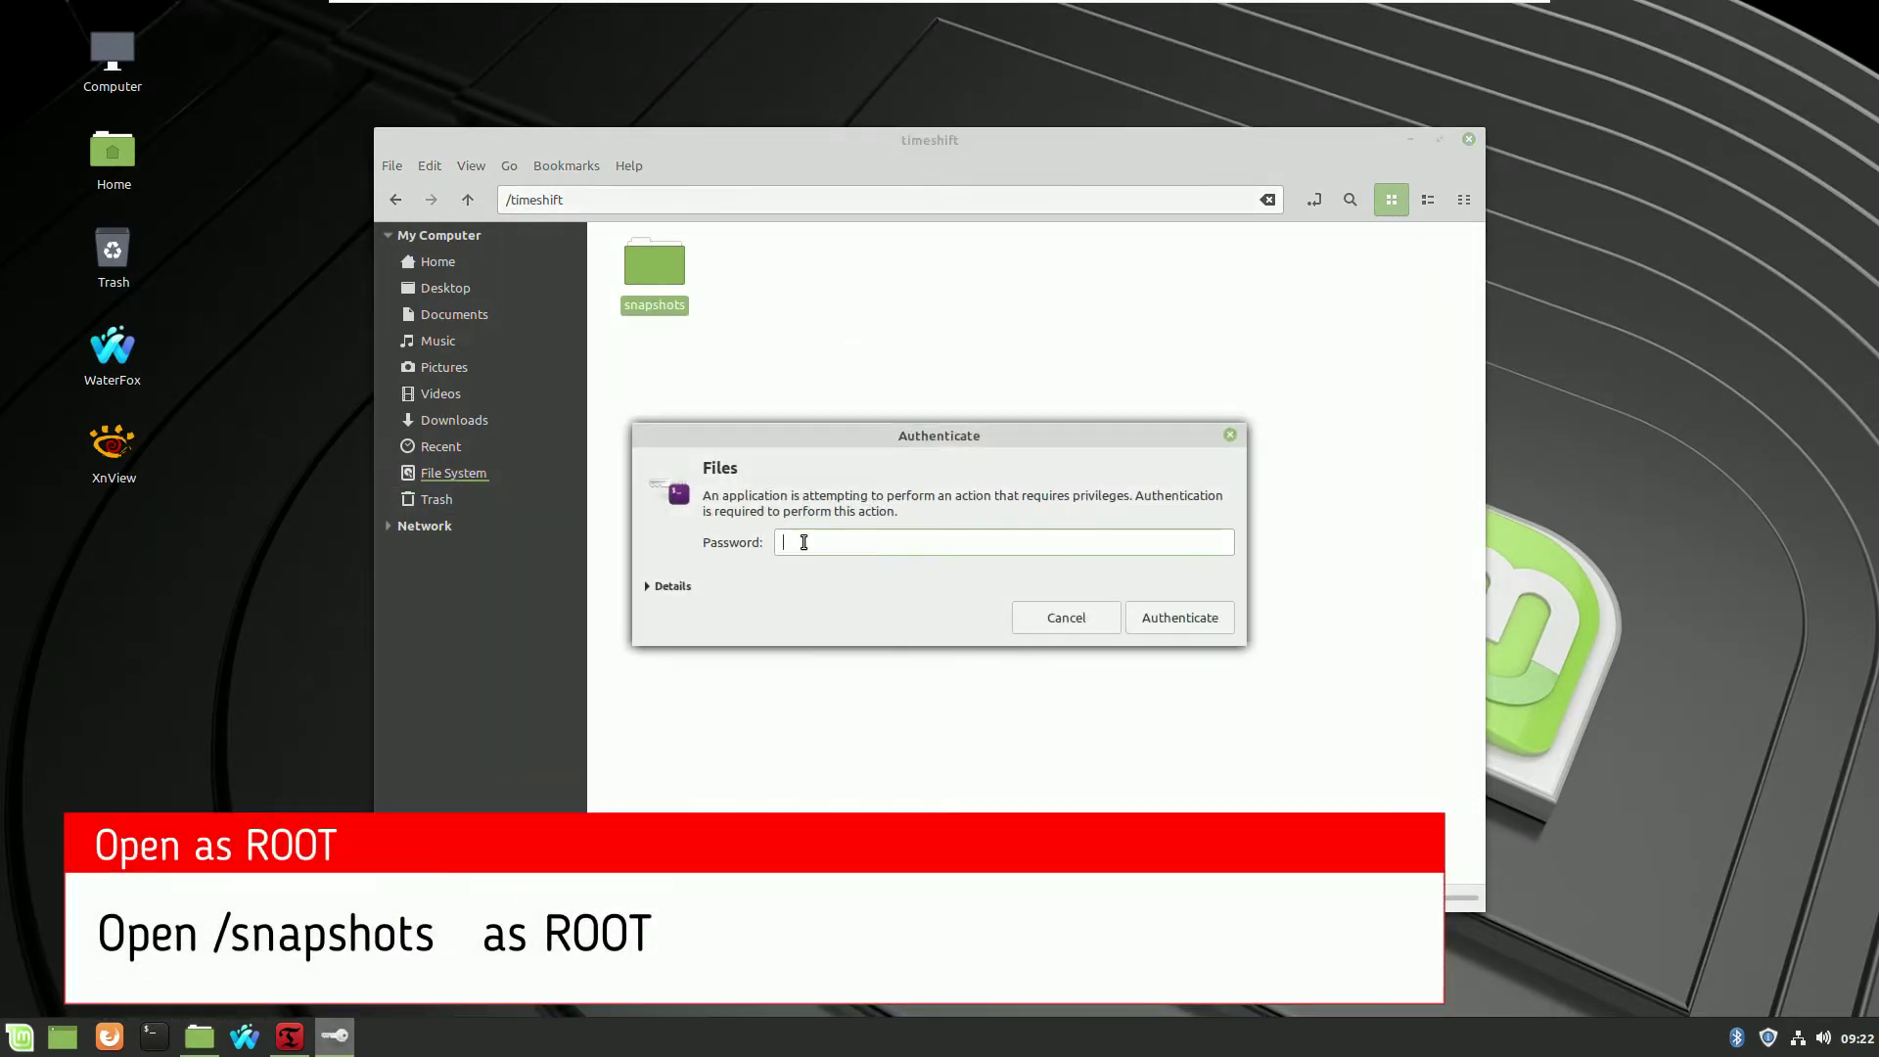
{"action": "type", "text": "•••••••"}
{"action": "key", "text": "Return"}
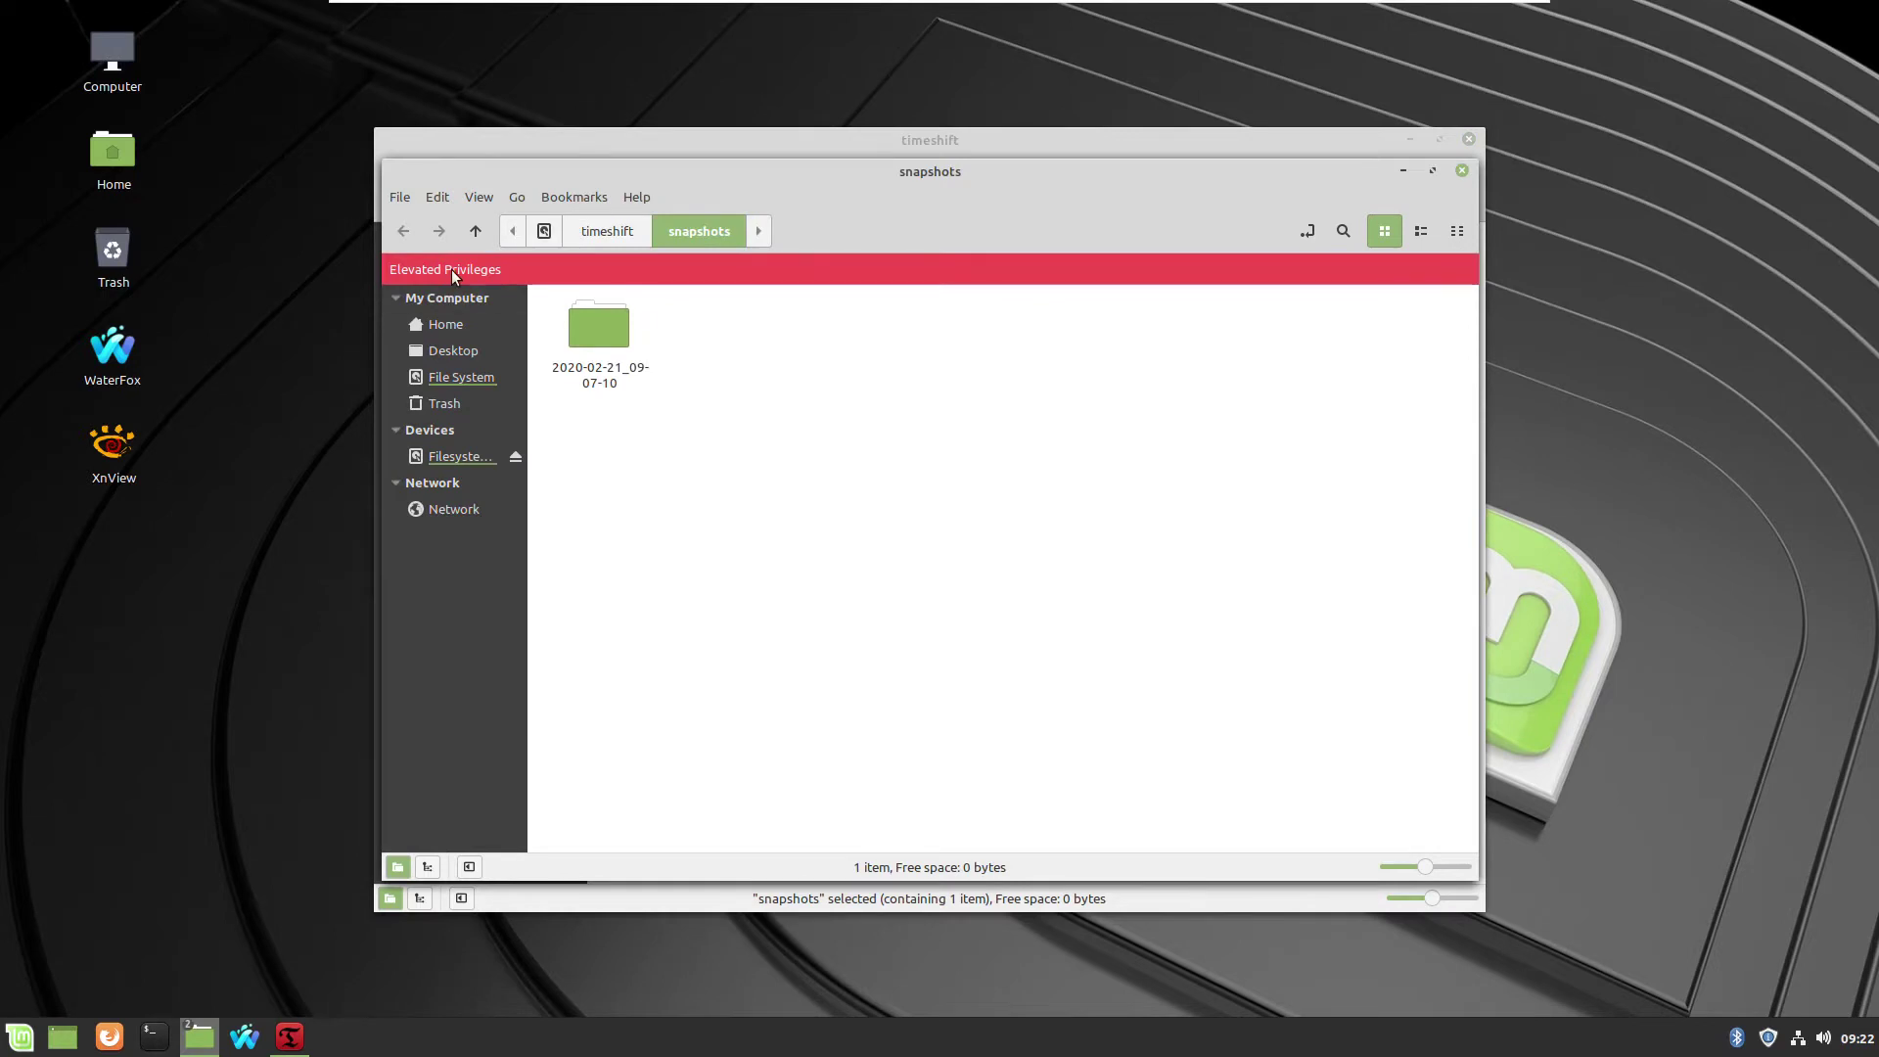
Permanently delete the 2020-02-21_09-07-10 folder from /timeshift/snapshots
{"action": "left_click", "coordinate": [597, 332]}
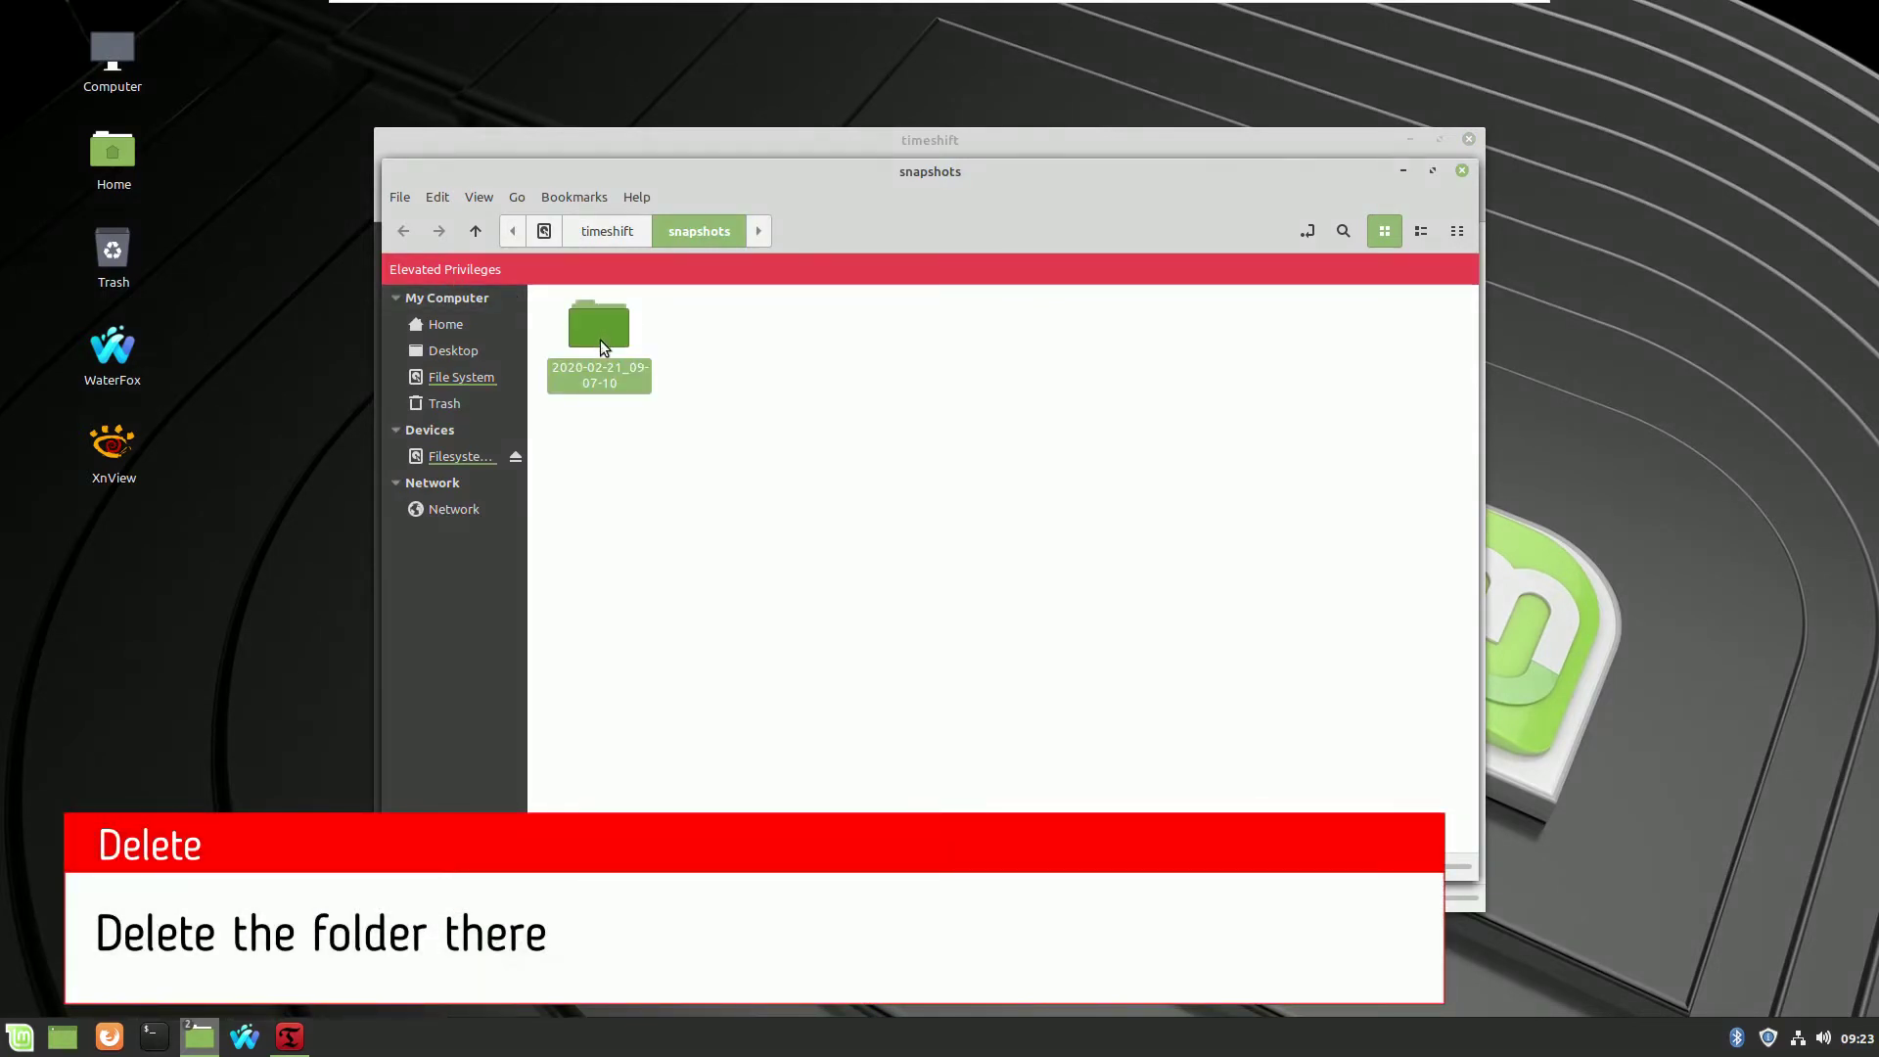
{"action": "right_click", "coordinate": [607, 345]}
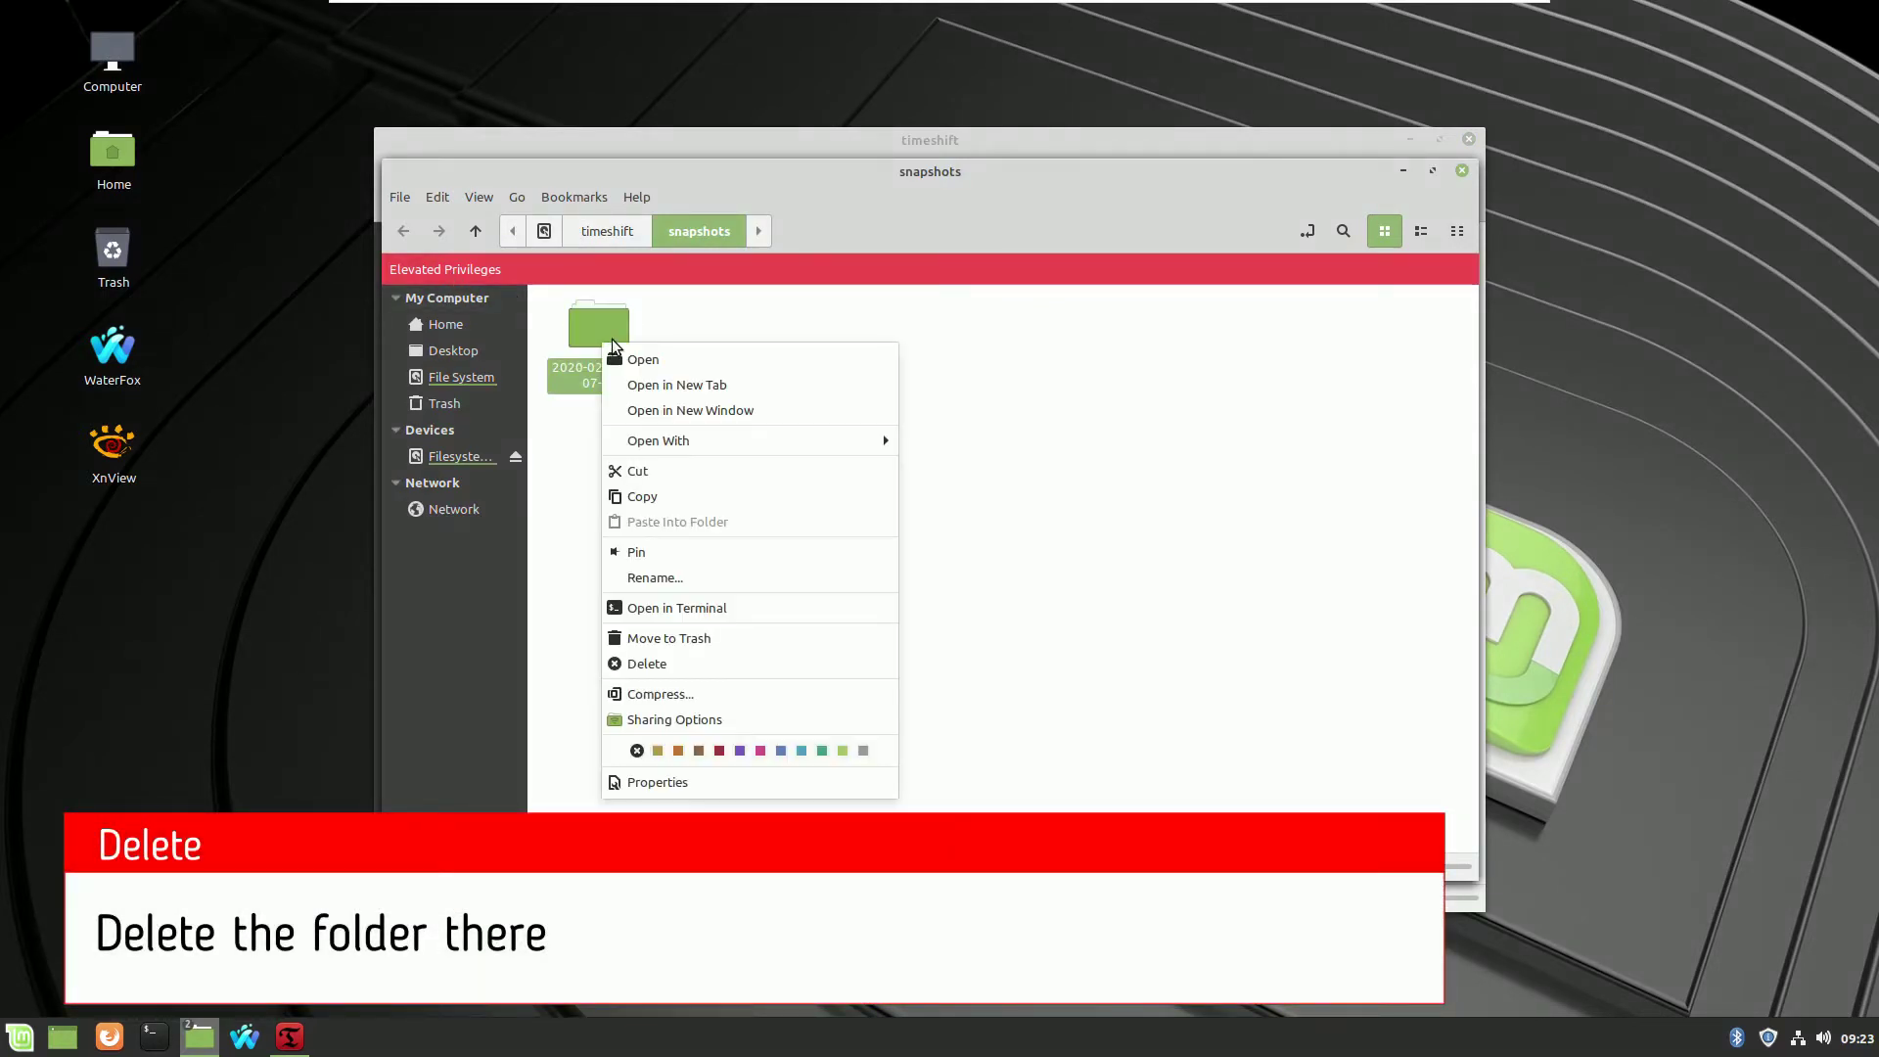
{"action": "left_click", "coordinate": [641, 663]}
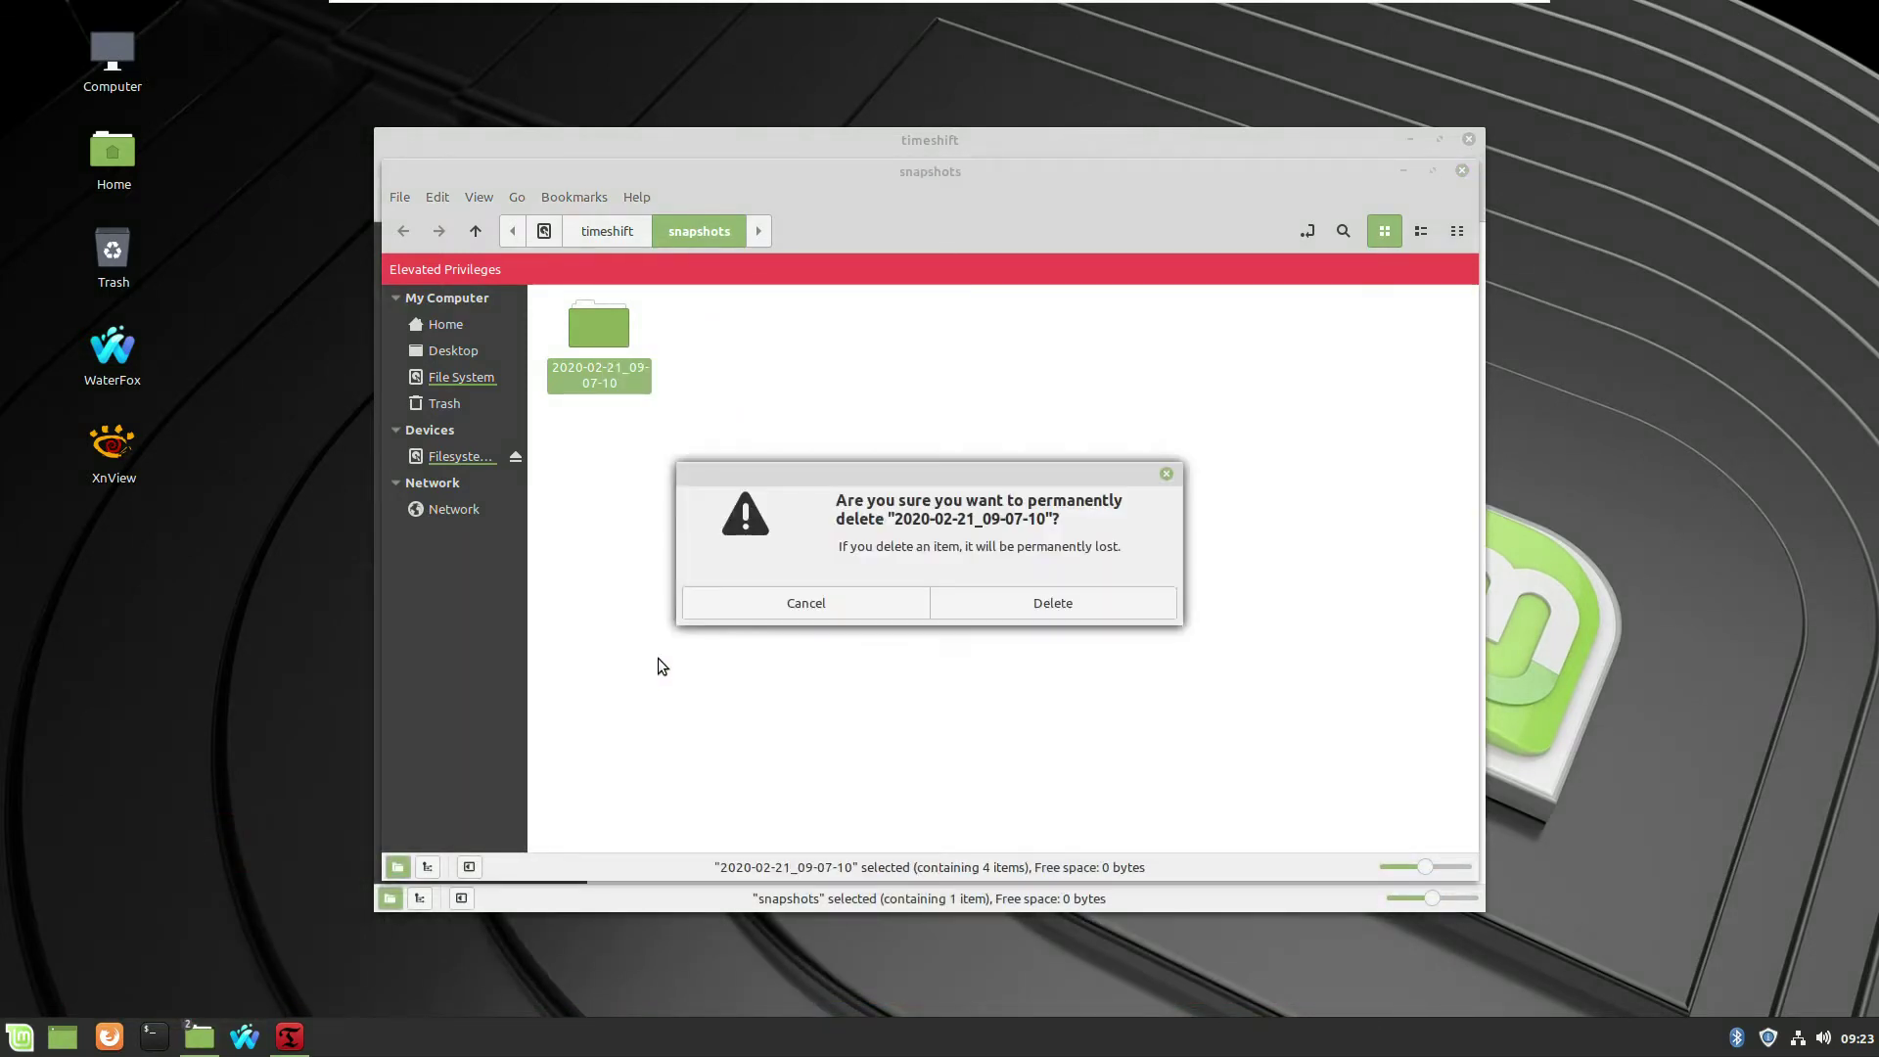
{"action": "left_click", "coordinate": [1050, 611]}
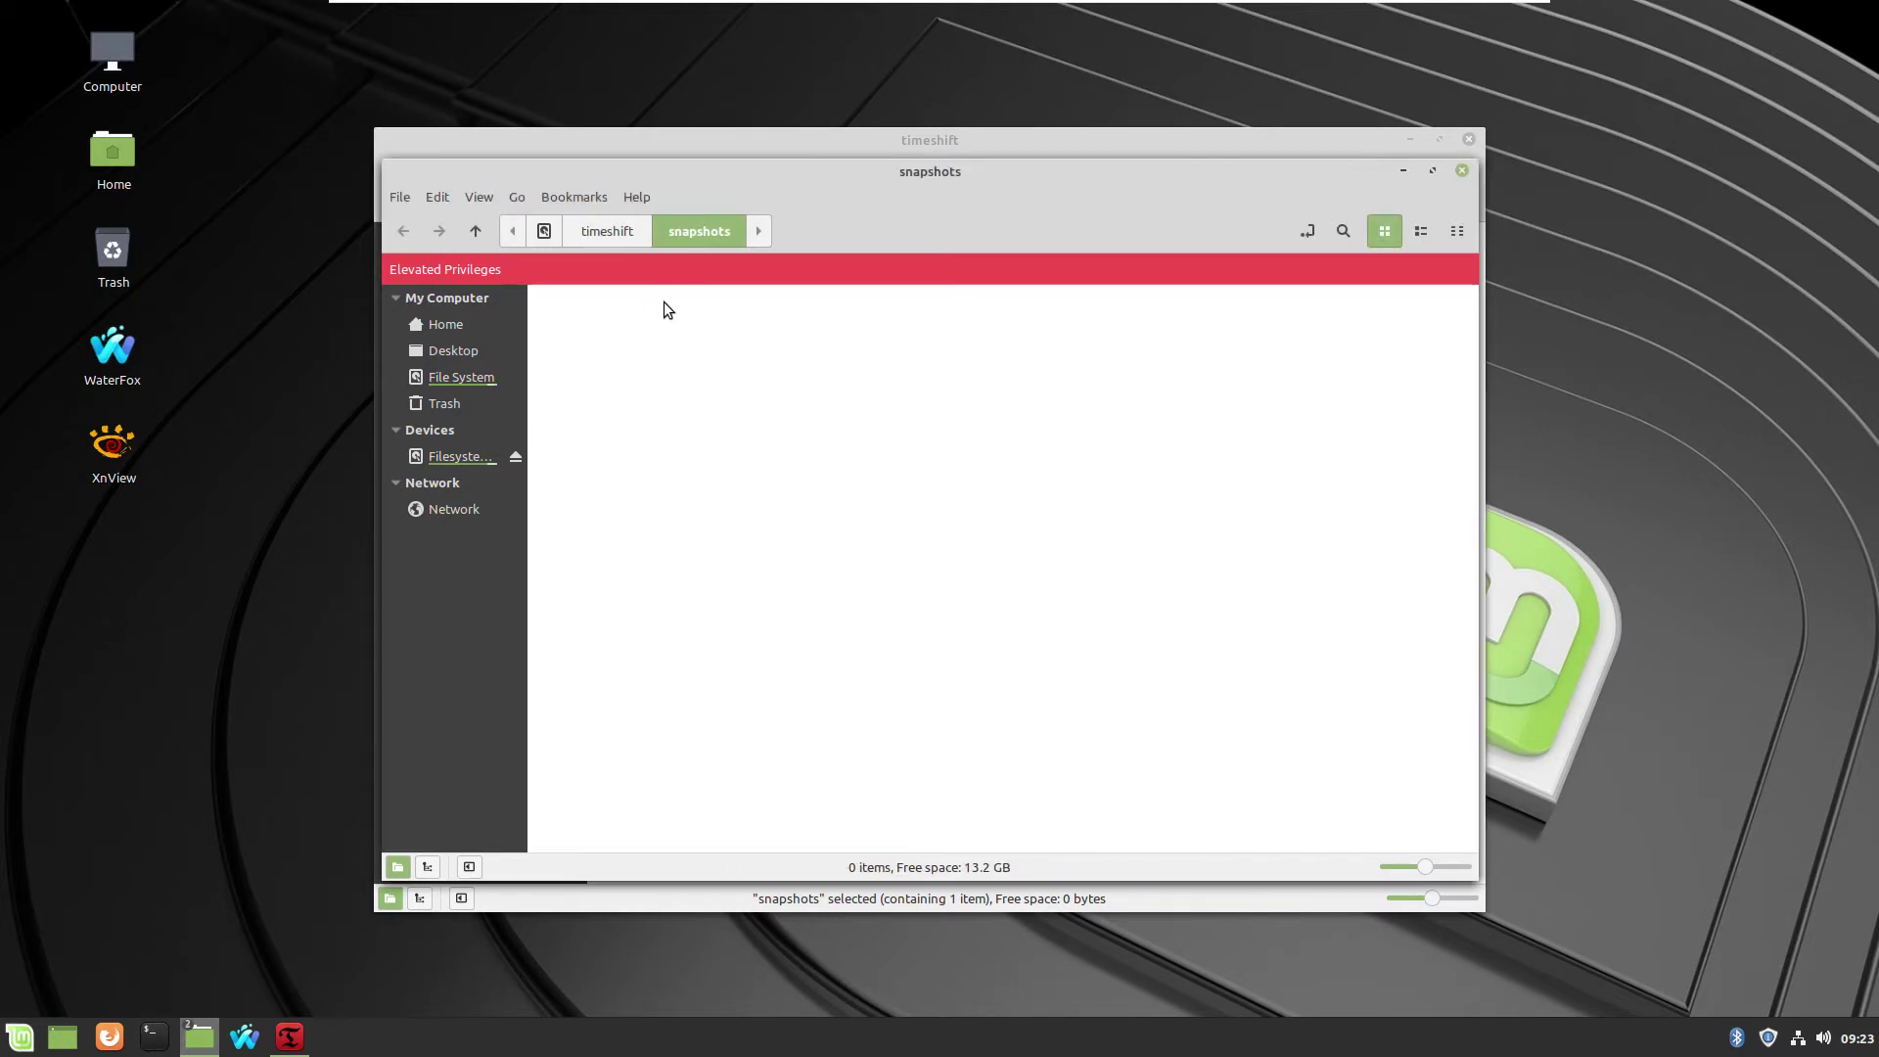
Close the snapshots folder, timeshift folder and Timeshift windows
{"action": "left_click", "coordinate": [1461, 171]}
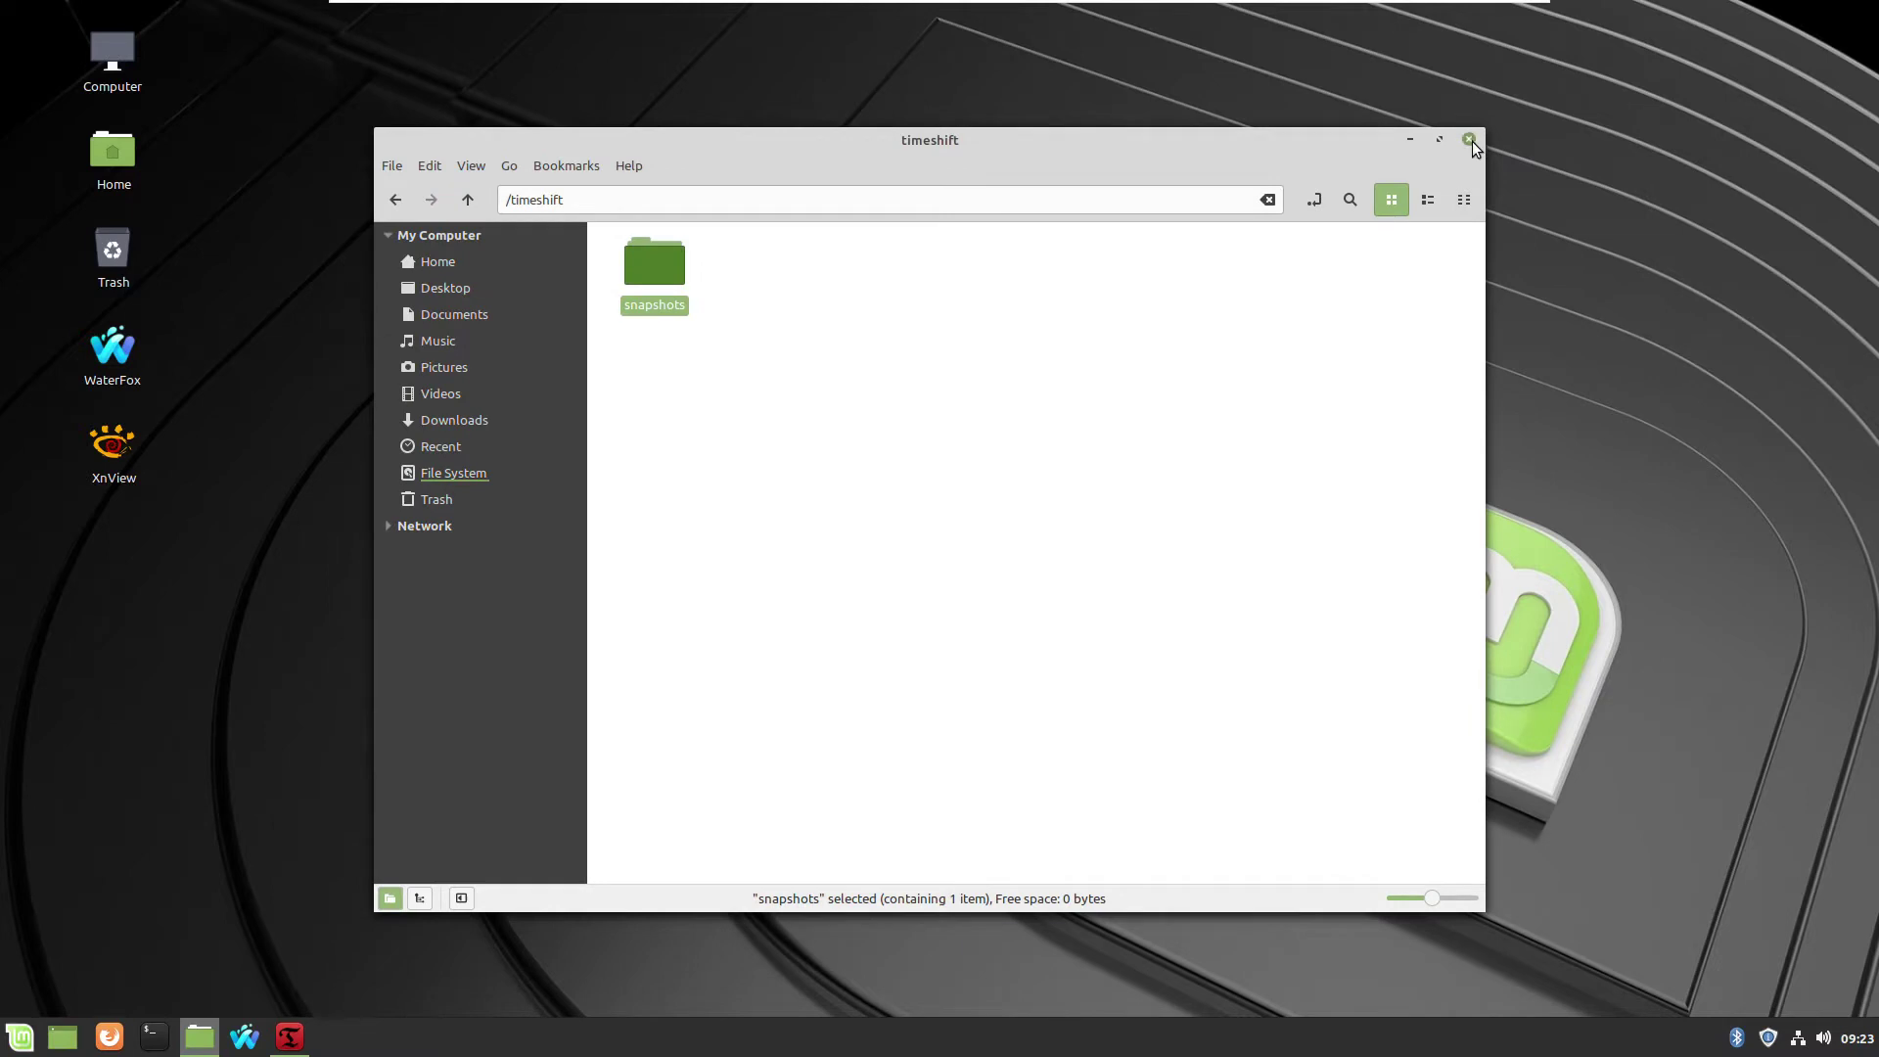
{"action": "left_click", "coordinate": [1471, 141]}
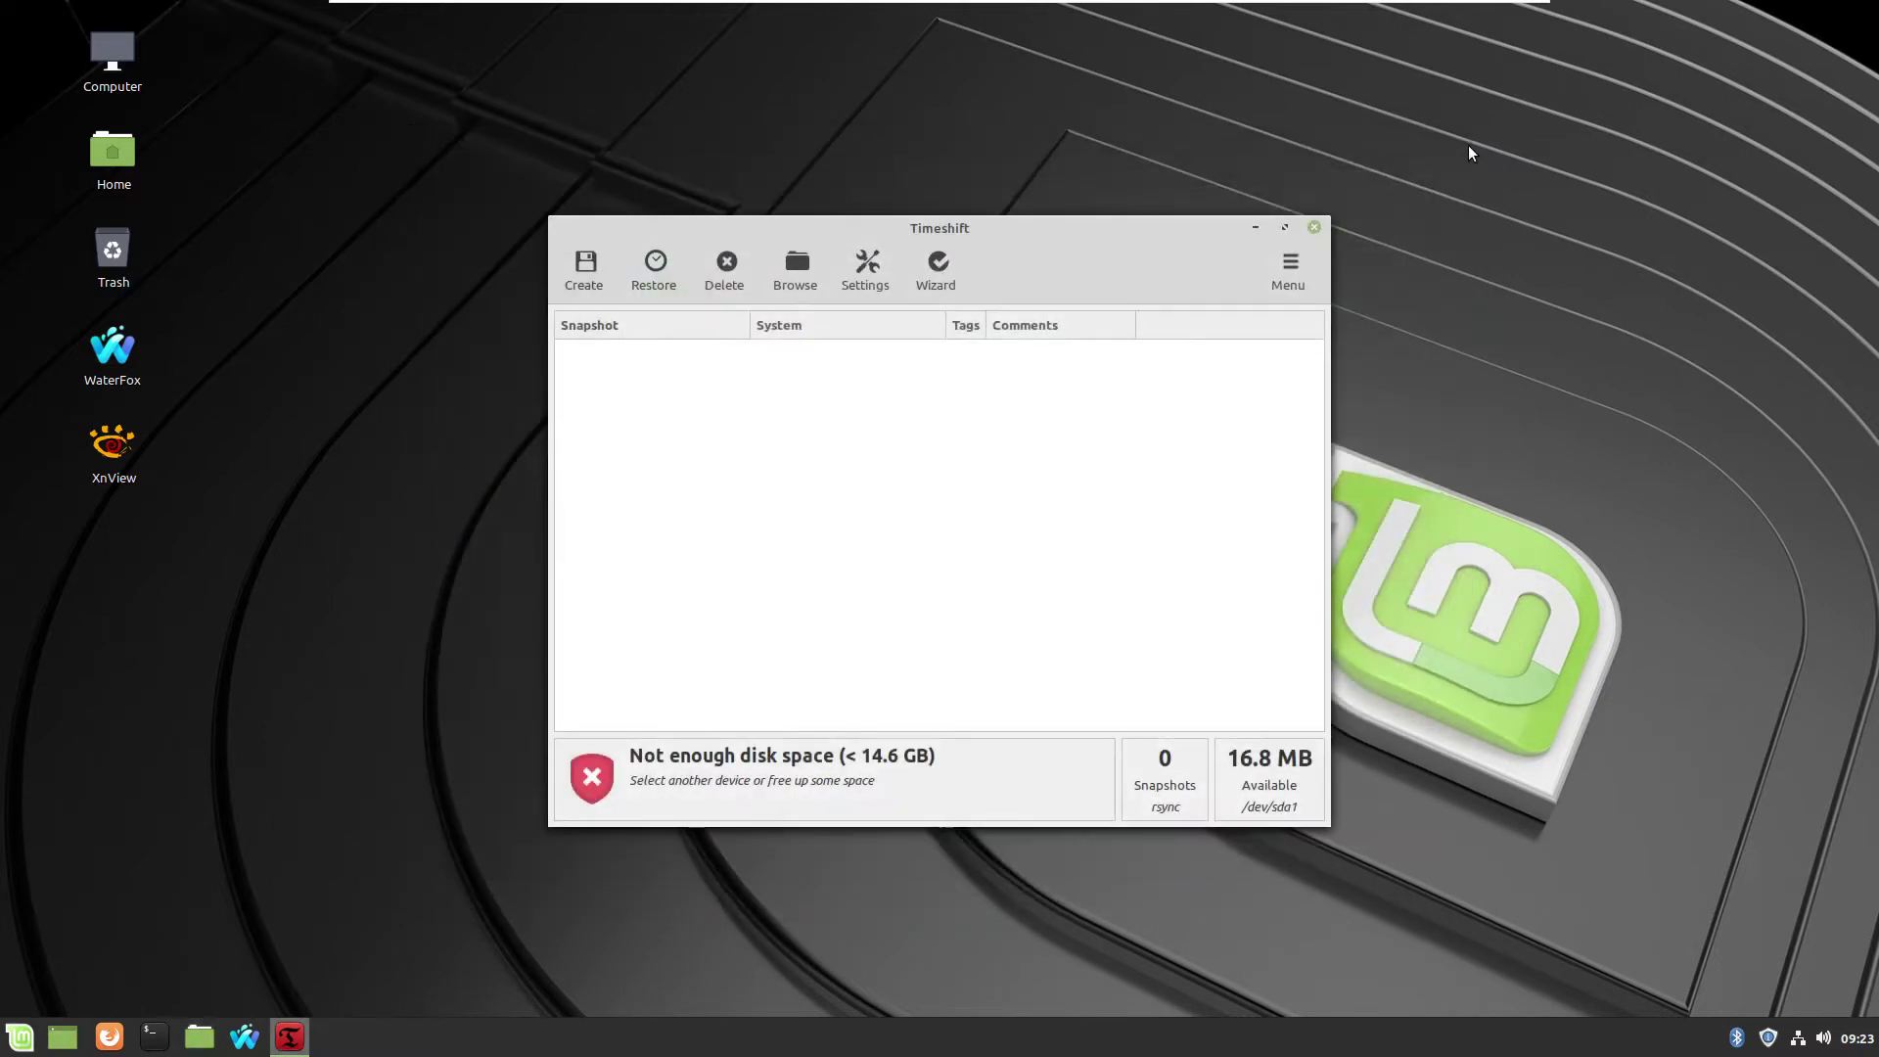
{"action": "left_click", "coordinate": [1314, 228]}
Relaunch Timeshift as administrator, check it shows 14.7 GB free with no snapshots, then close it
{"action": "left_click", "coordinate": [20, 1037]}
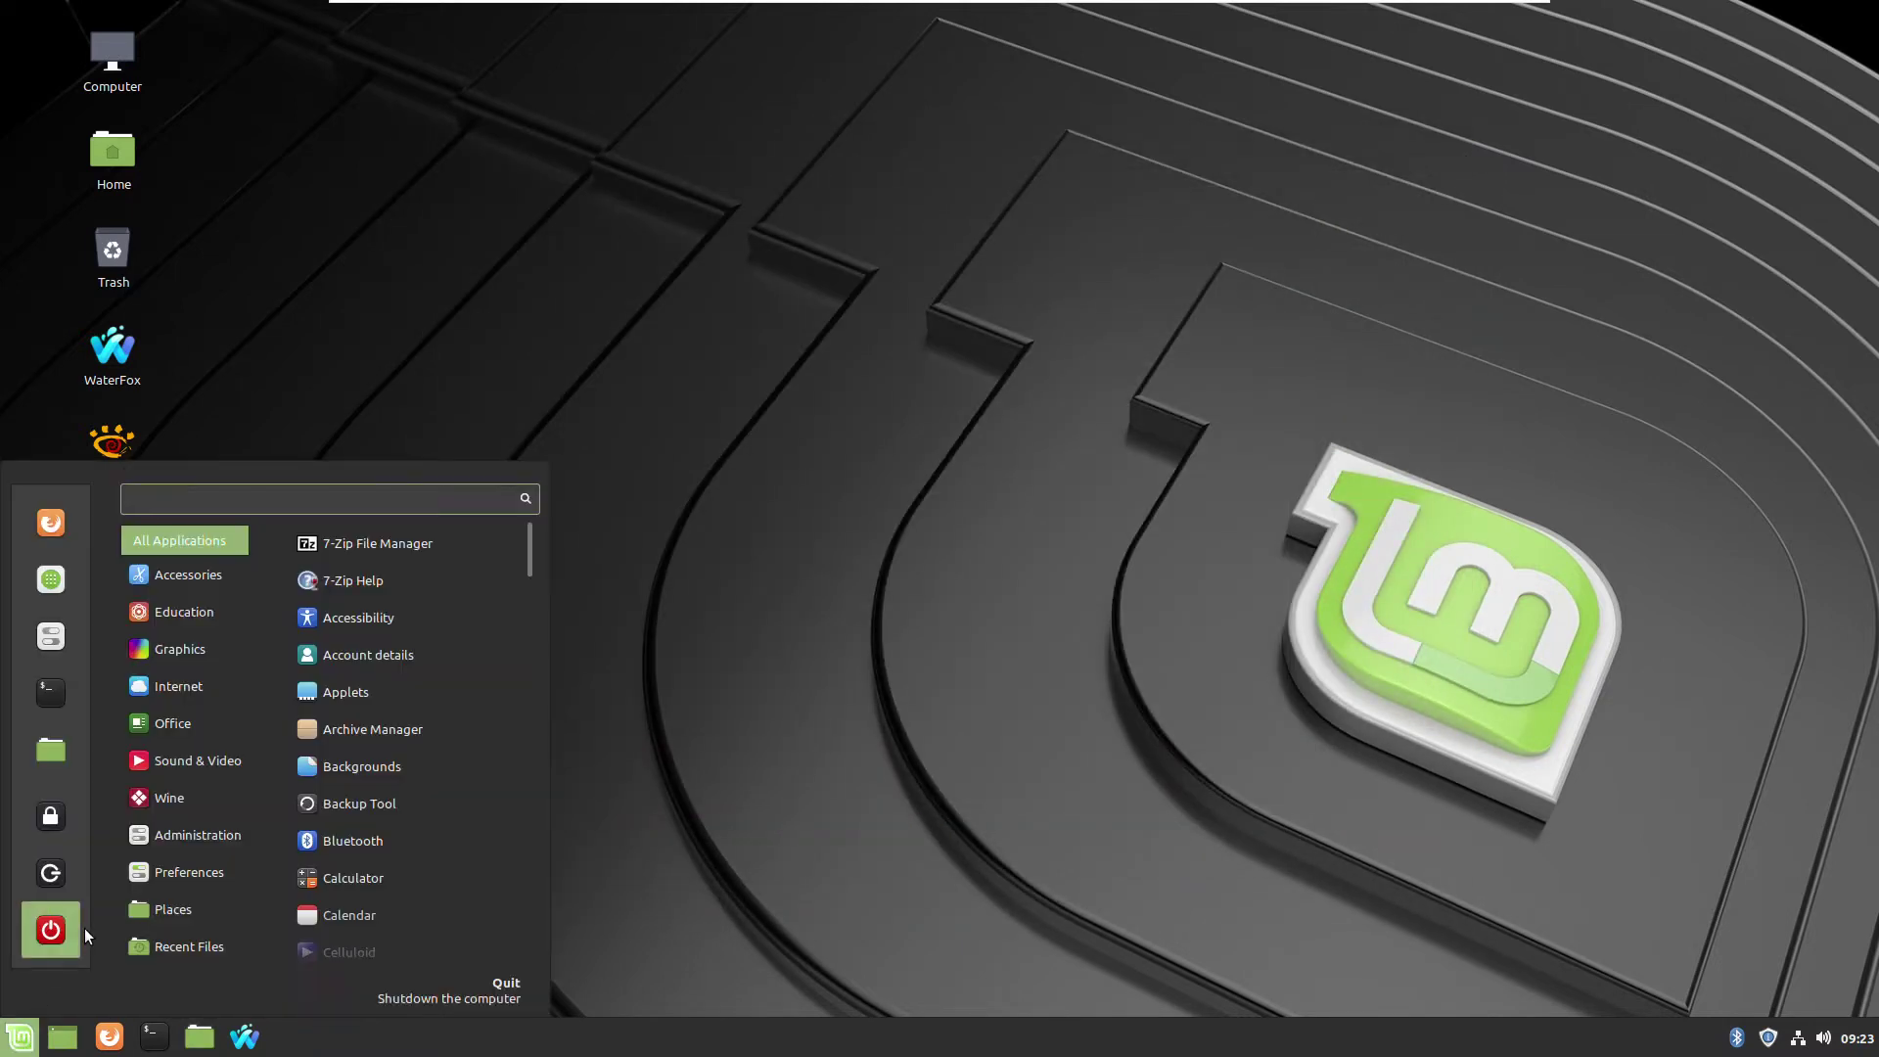
{"action": "mouse_move", "coordinate": [186, 834]}
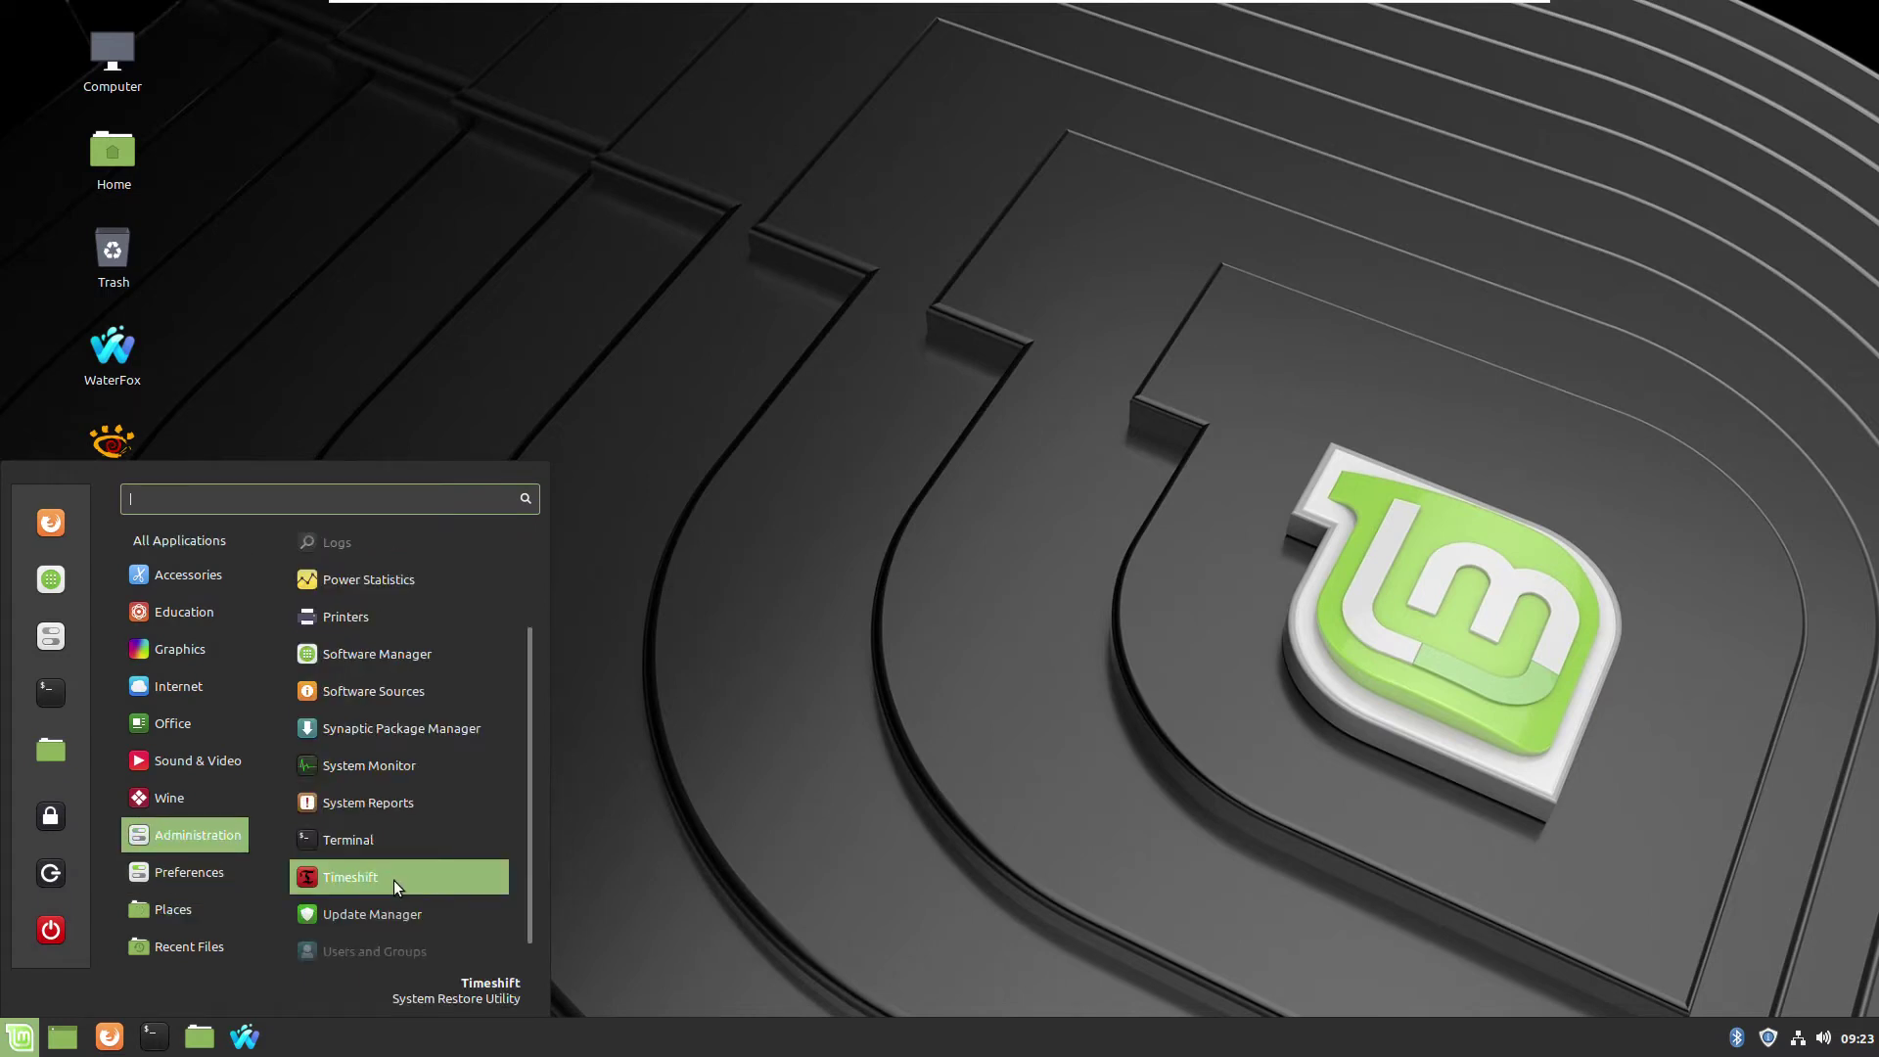
{"action": "left_click", "coordinate": [394, 879]}
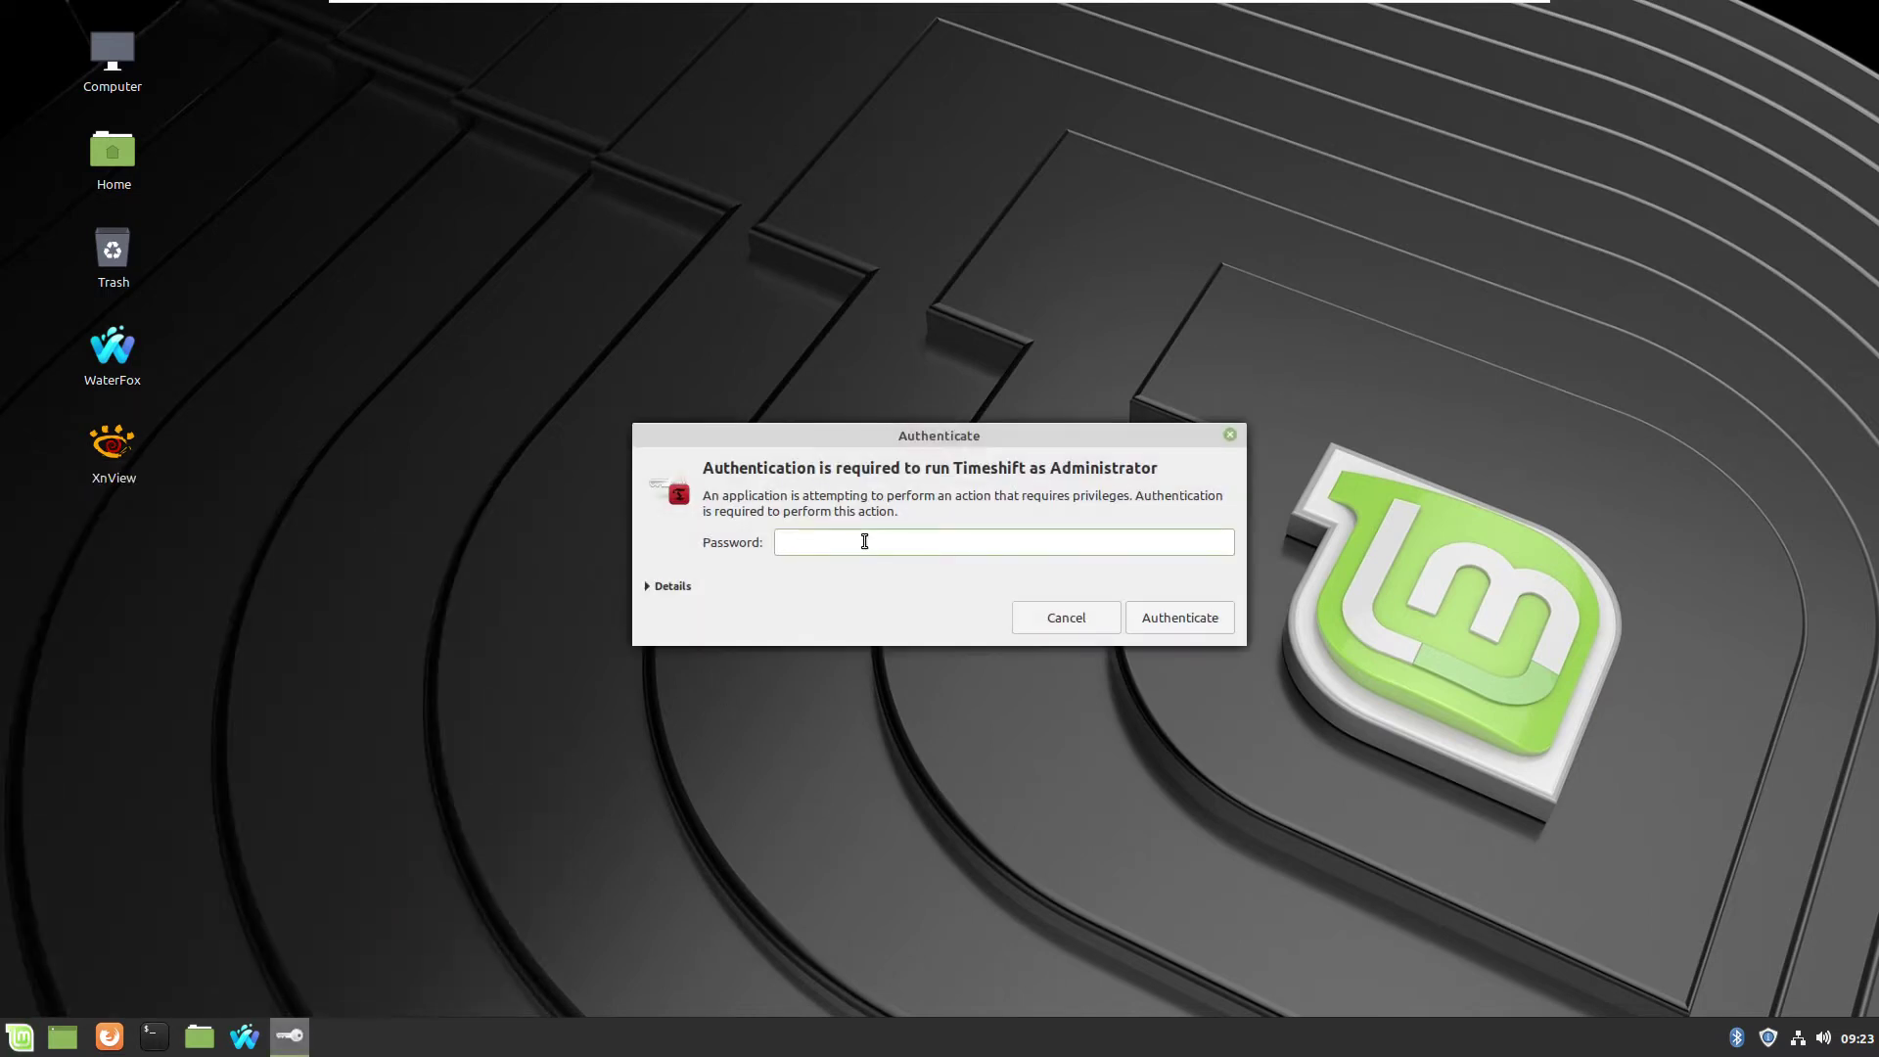
{"action": "type", "text": "******"}
{"action": "key", "text": "Return"}
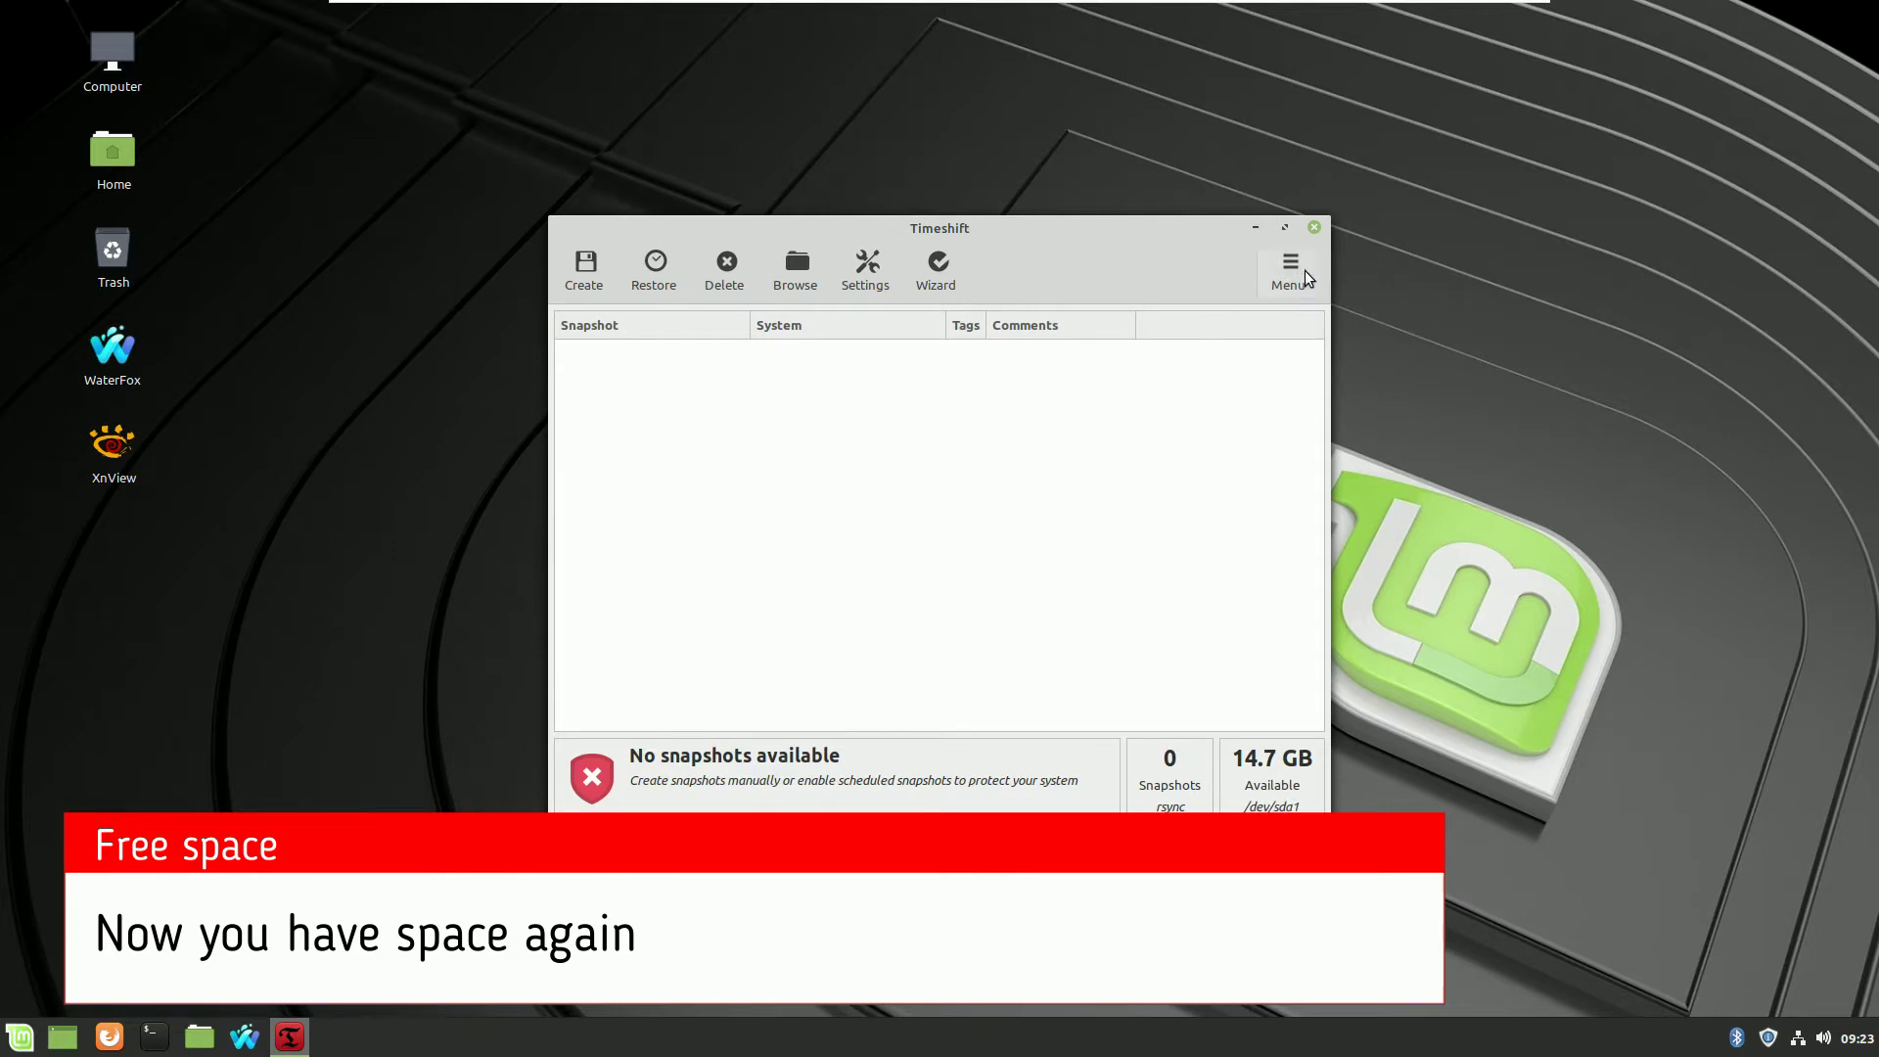
{"action": "left_click", "coordinate": [1313, 229]}
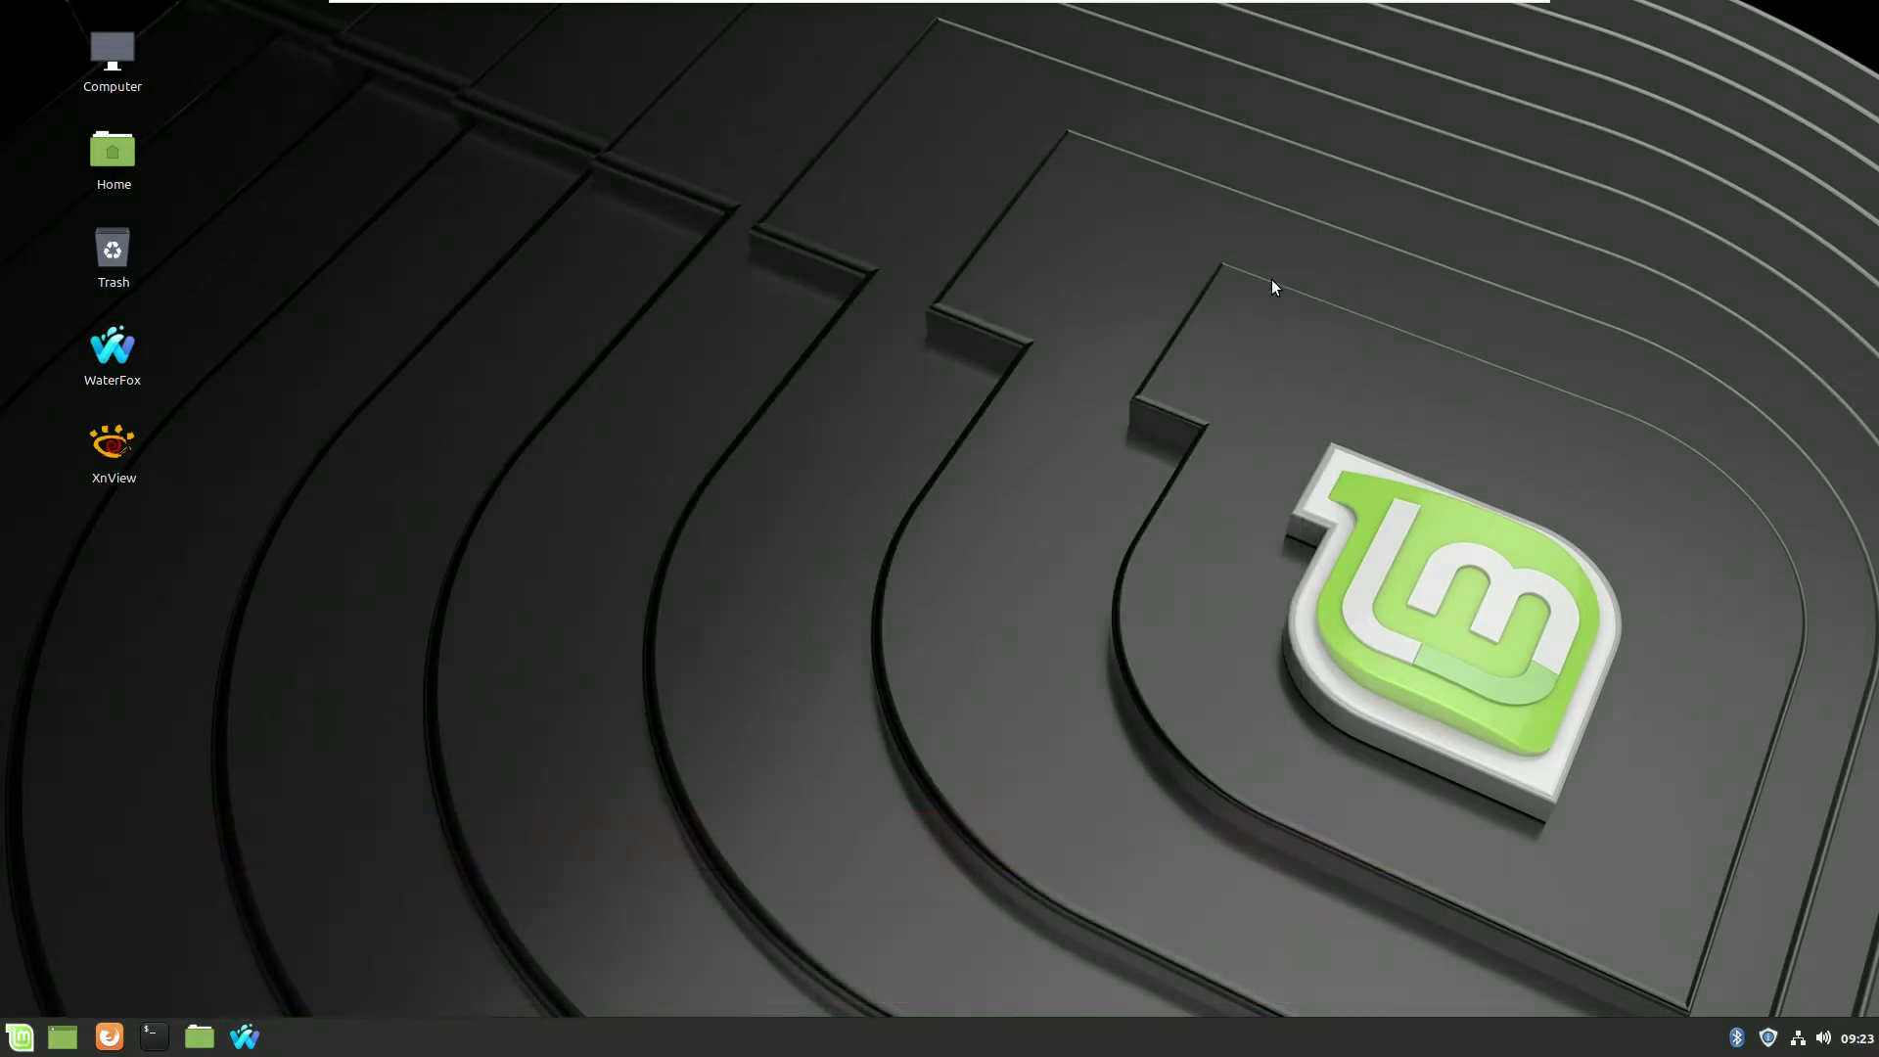
Open Disks on the unformatted 32 GB /dev/sda disk and bring up its partition options
{"action": "key", "text": "super"}
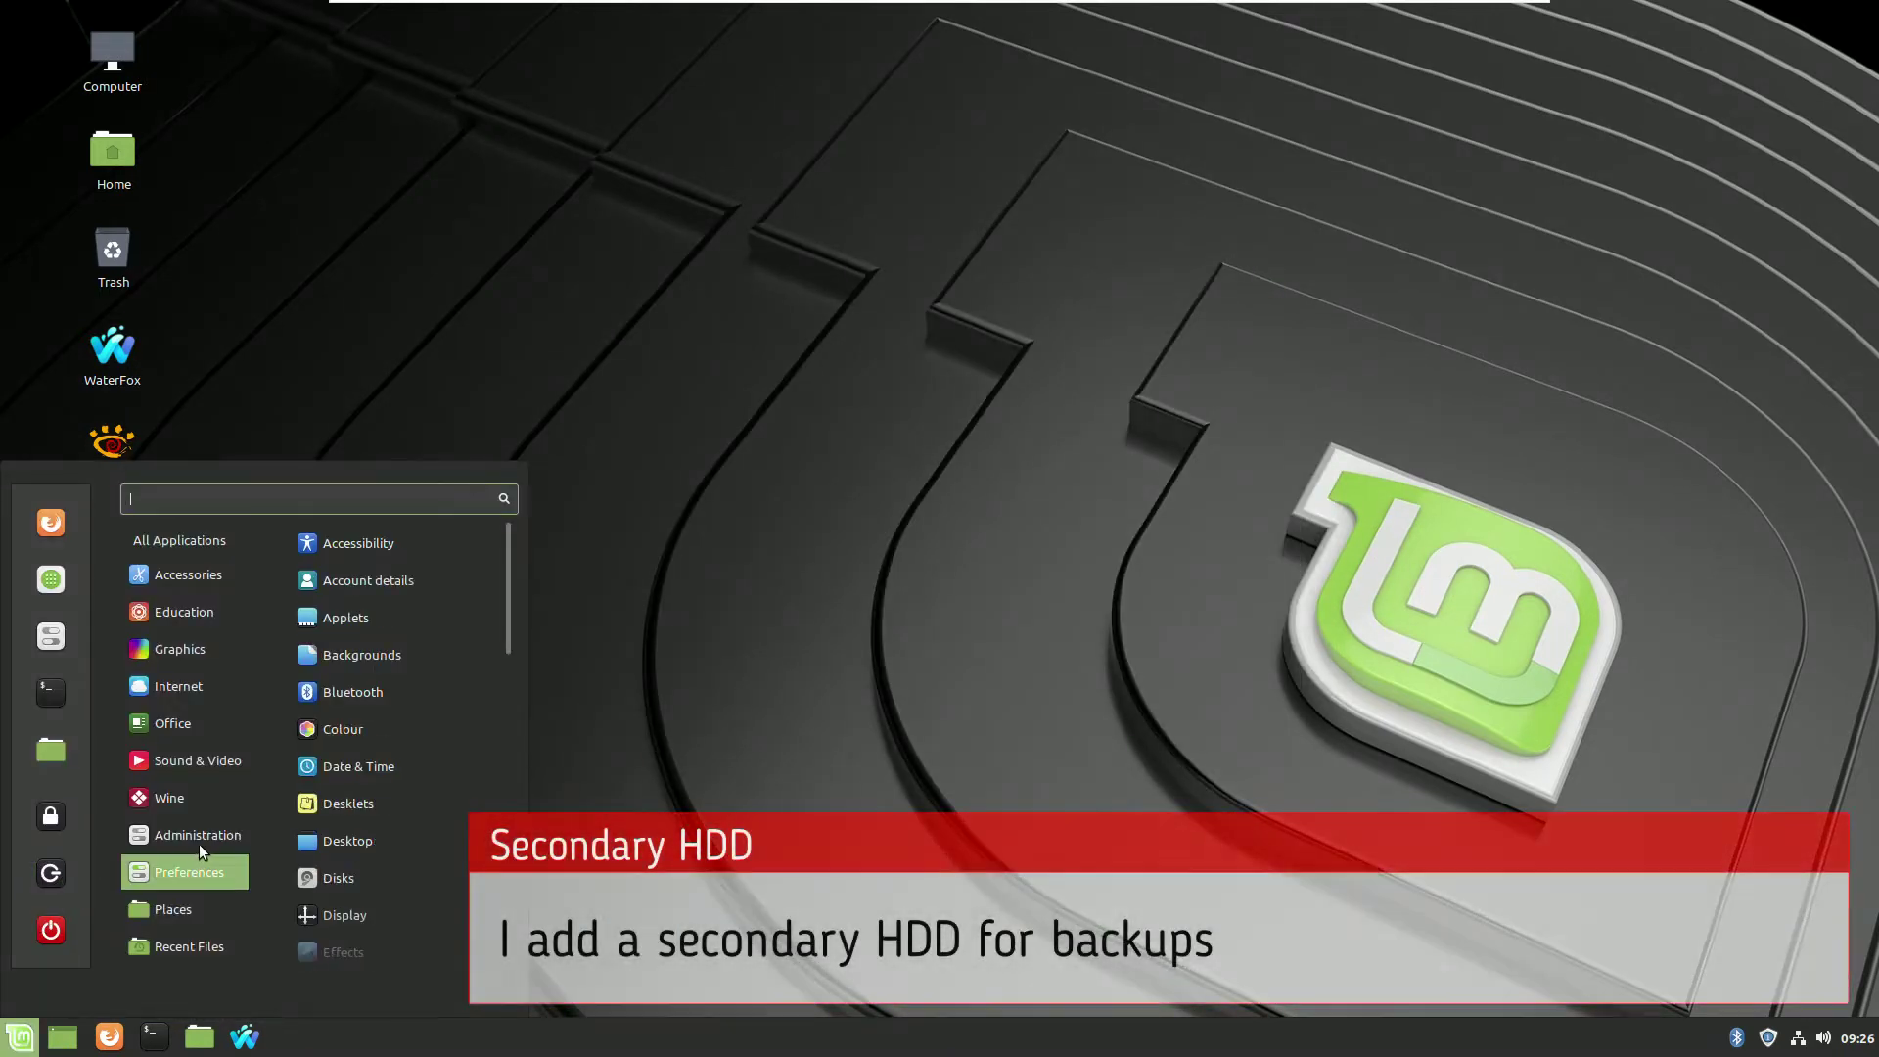
{"action": "mouse_move", "coordinate": [201, 843]}
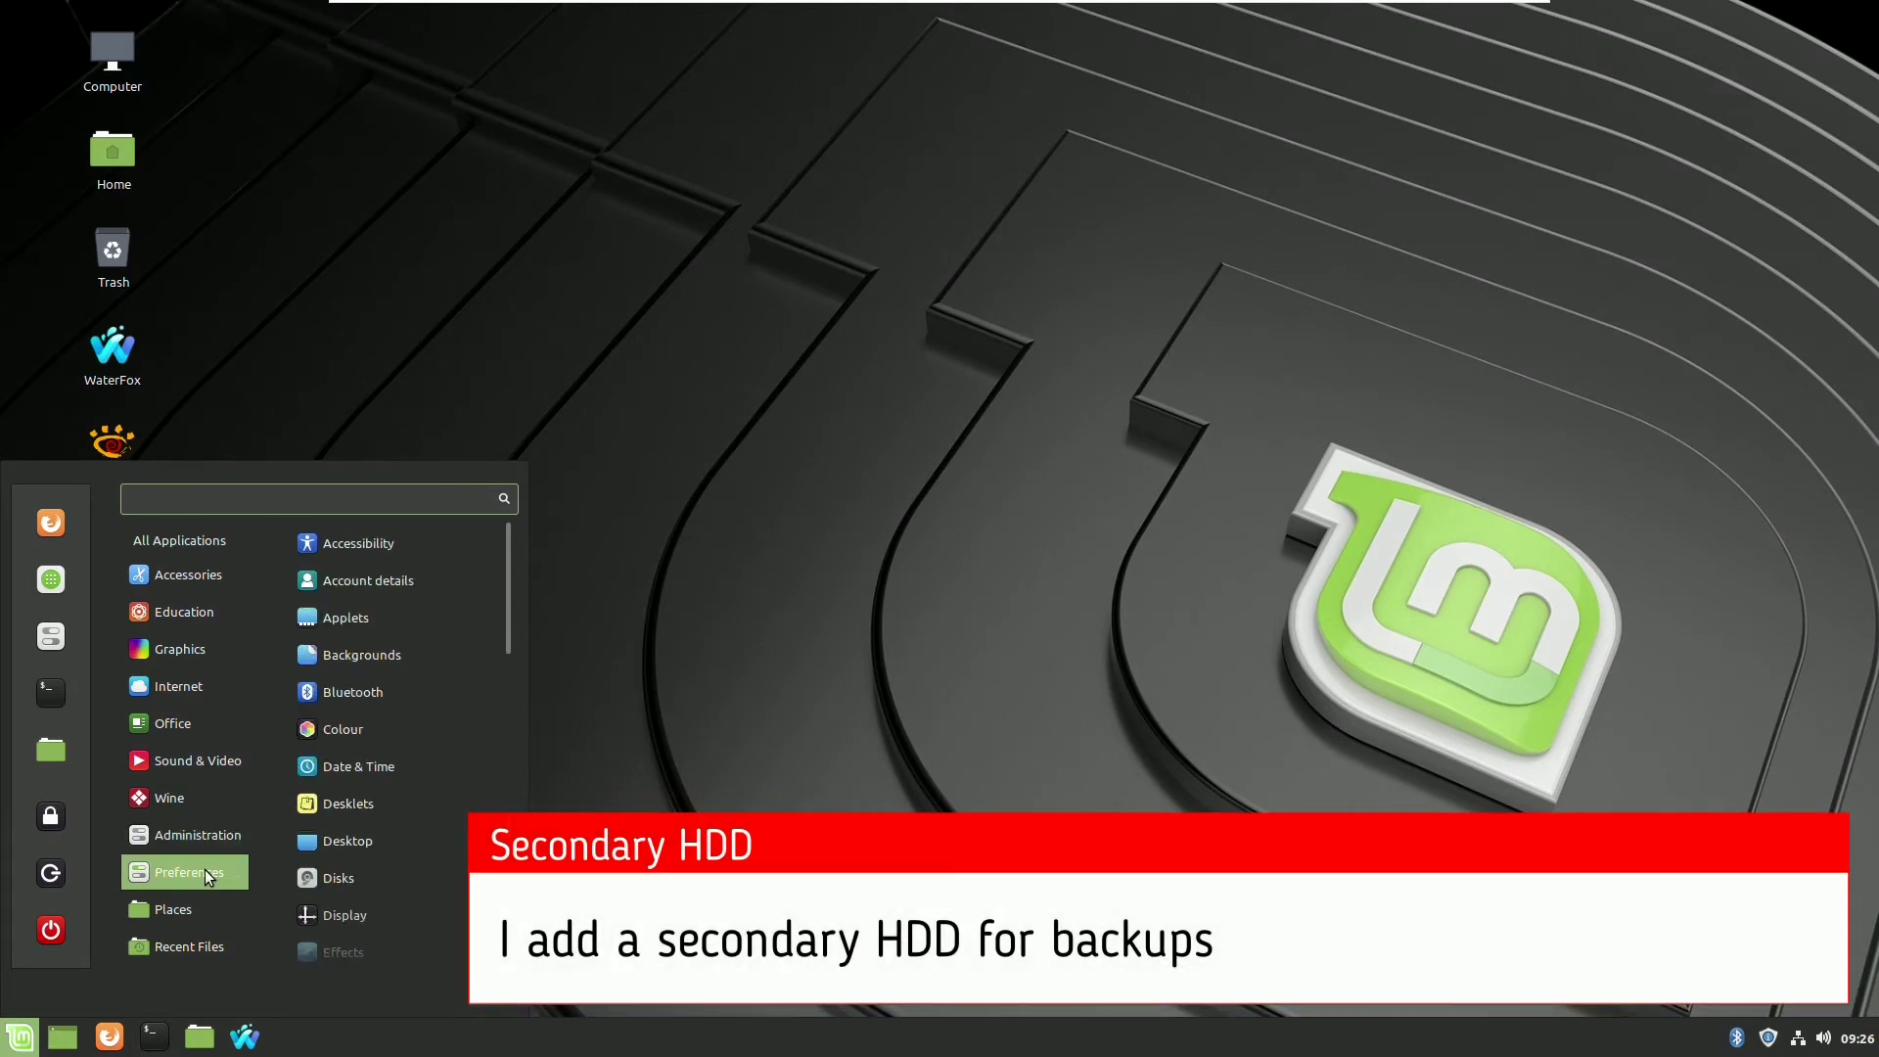
{"action": "left_click", "coordinate": [344, 878]}
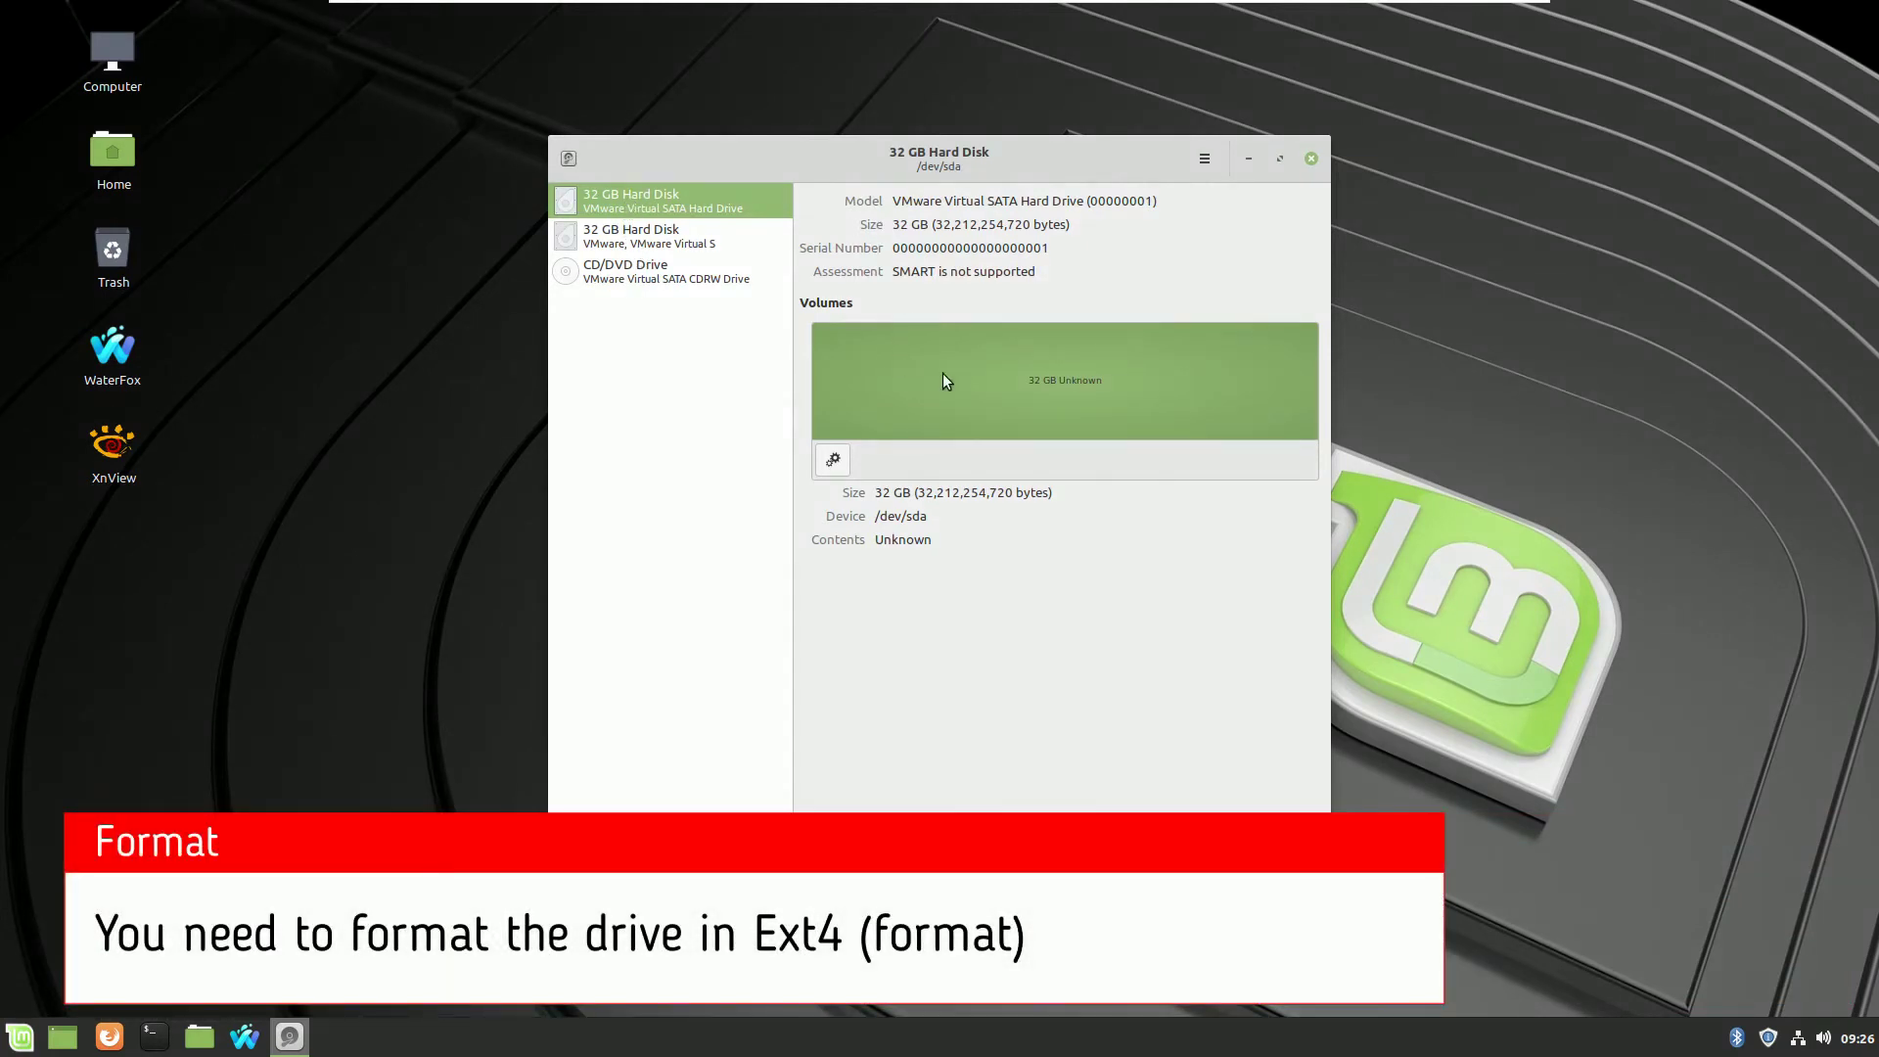
{"action": "left_click", "coordinate": [654, 235]}
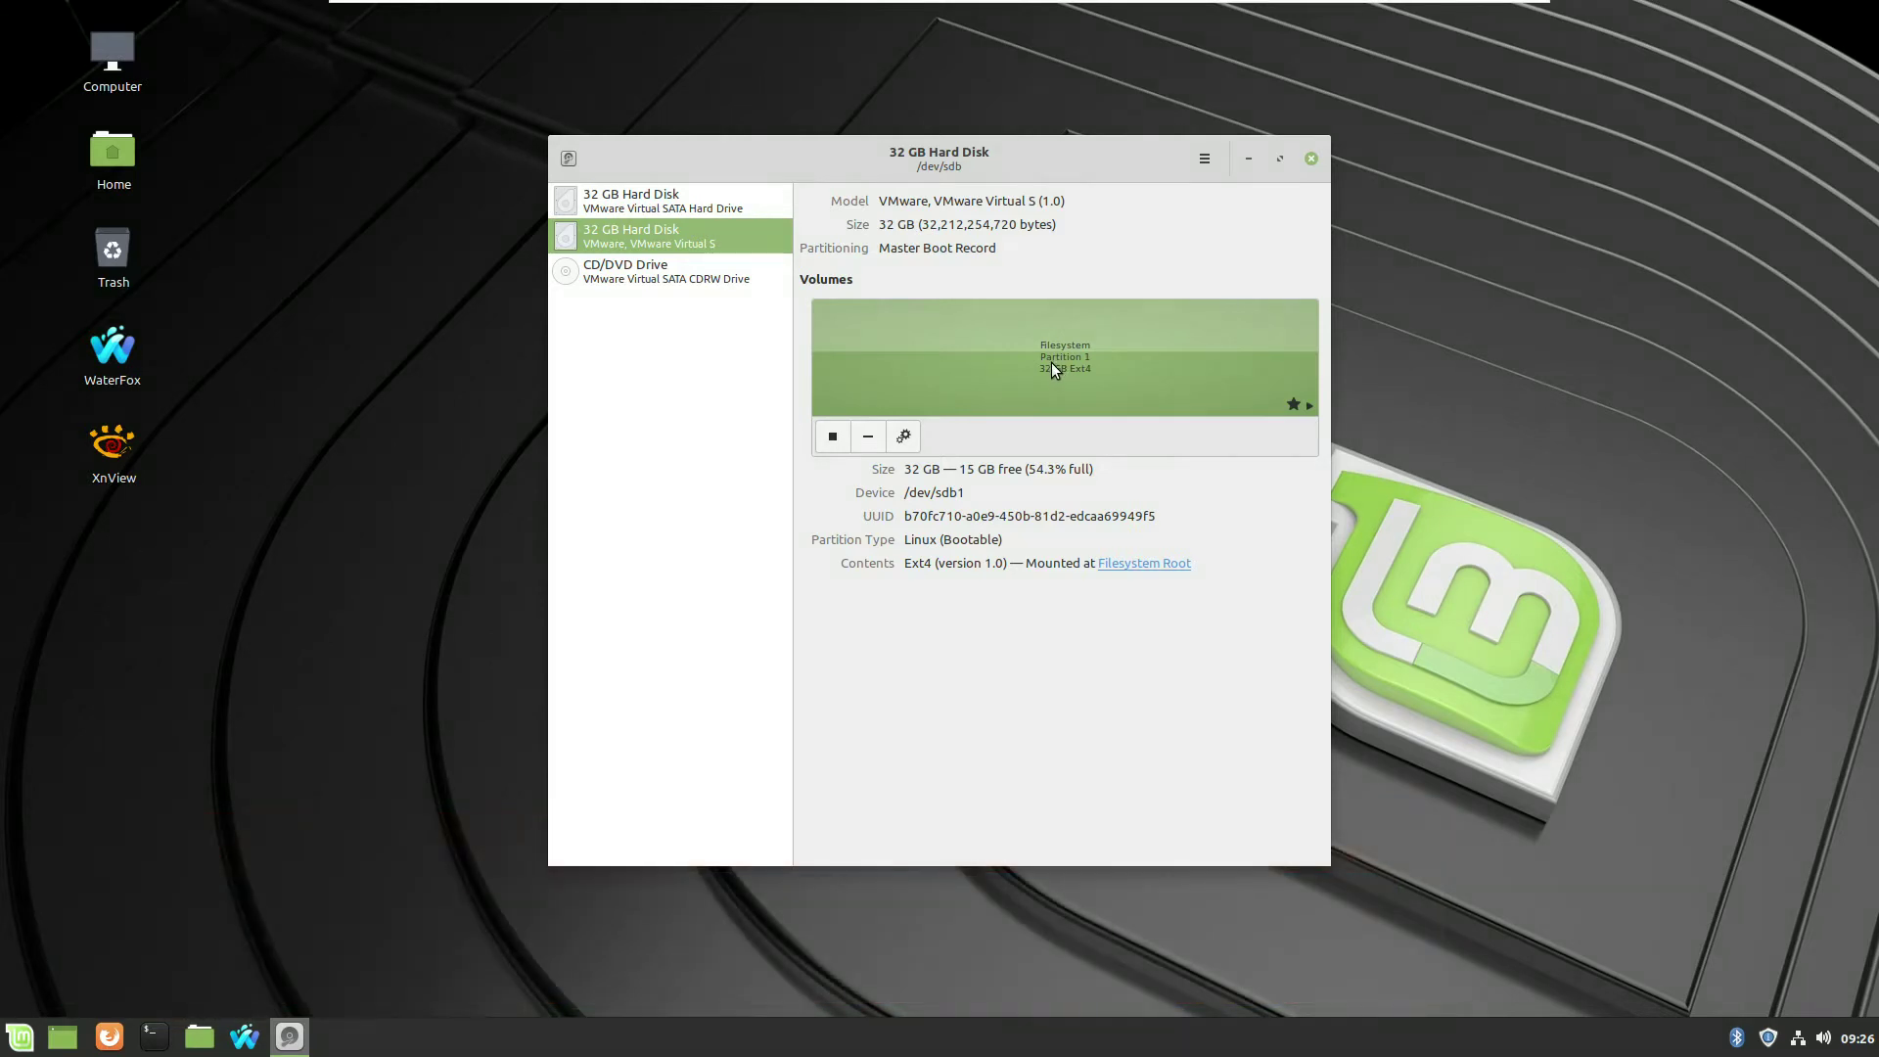
{"action": "left_click", "coordinate": [658, 206]}
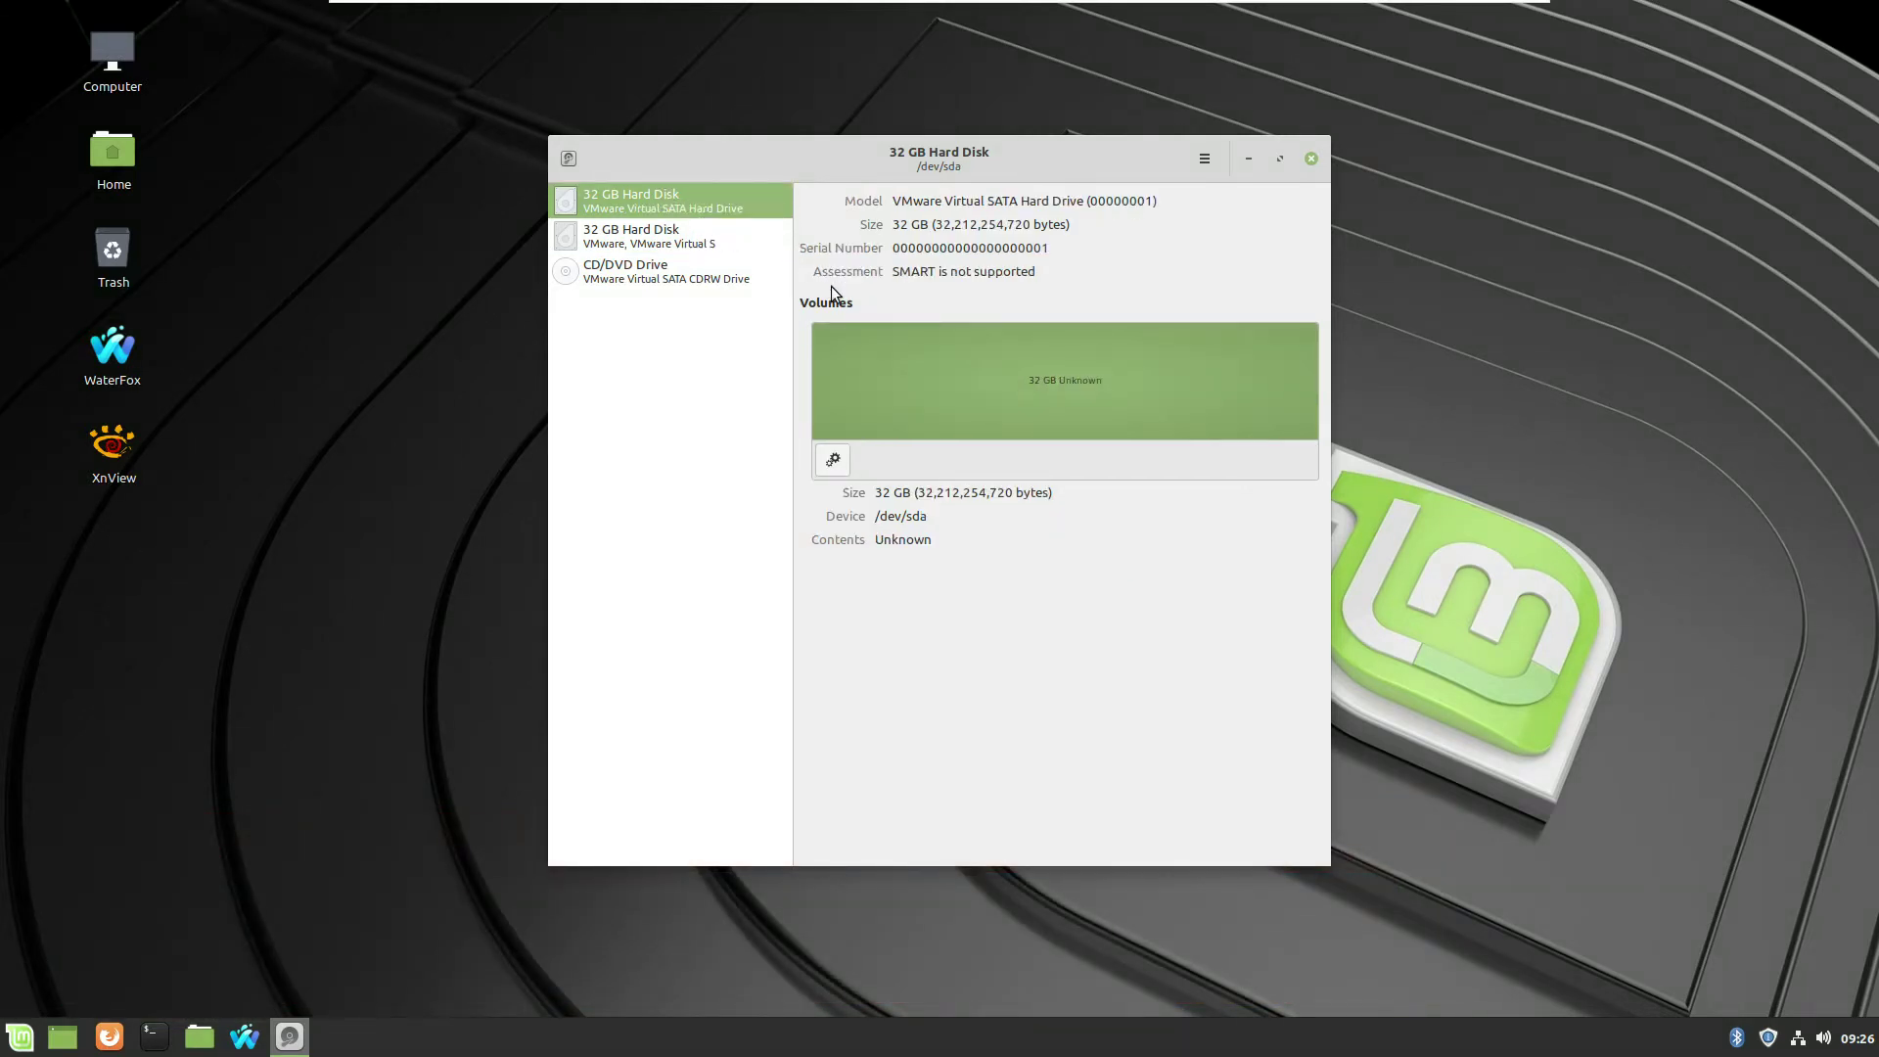
{"action": "left_click", "coordinate": [833, 460]}
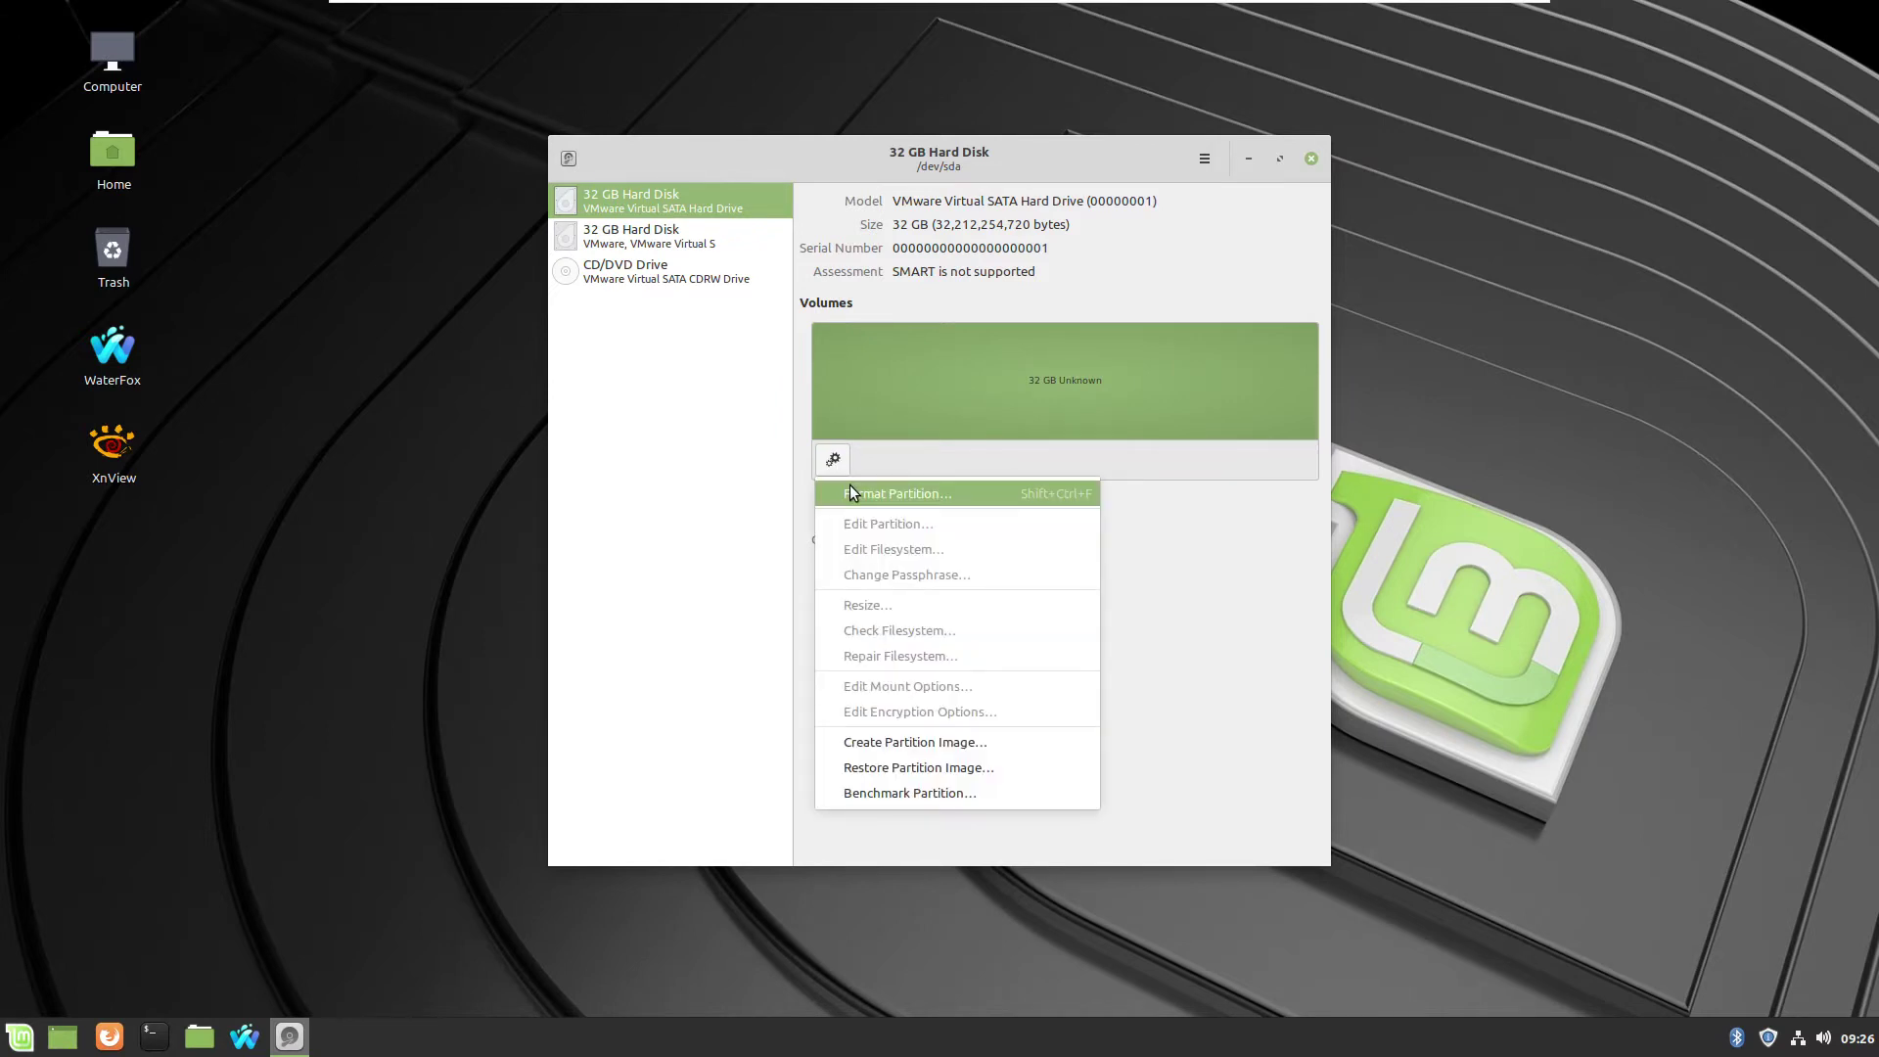
Format /dev/sda as Ext4 with the volume name 'Second30GB'
{"action": "left_click", "coordinate": [850, 491]}
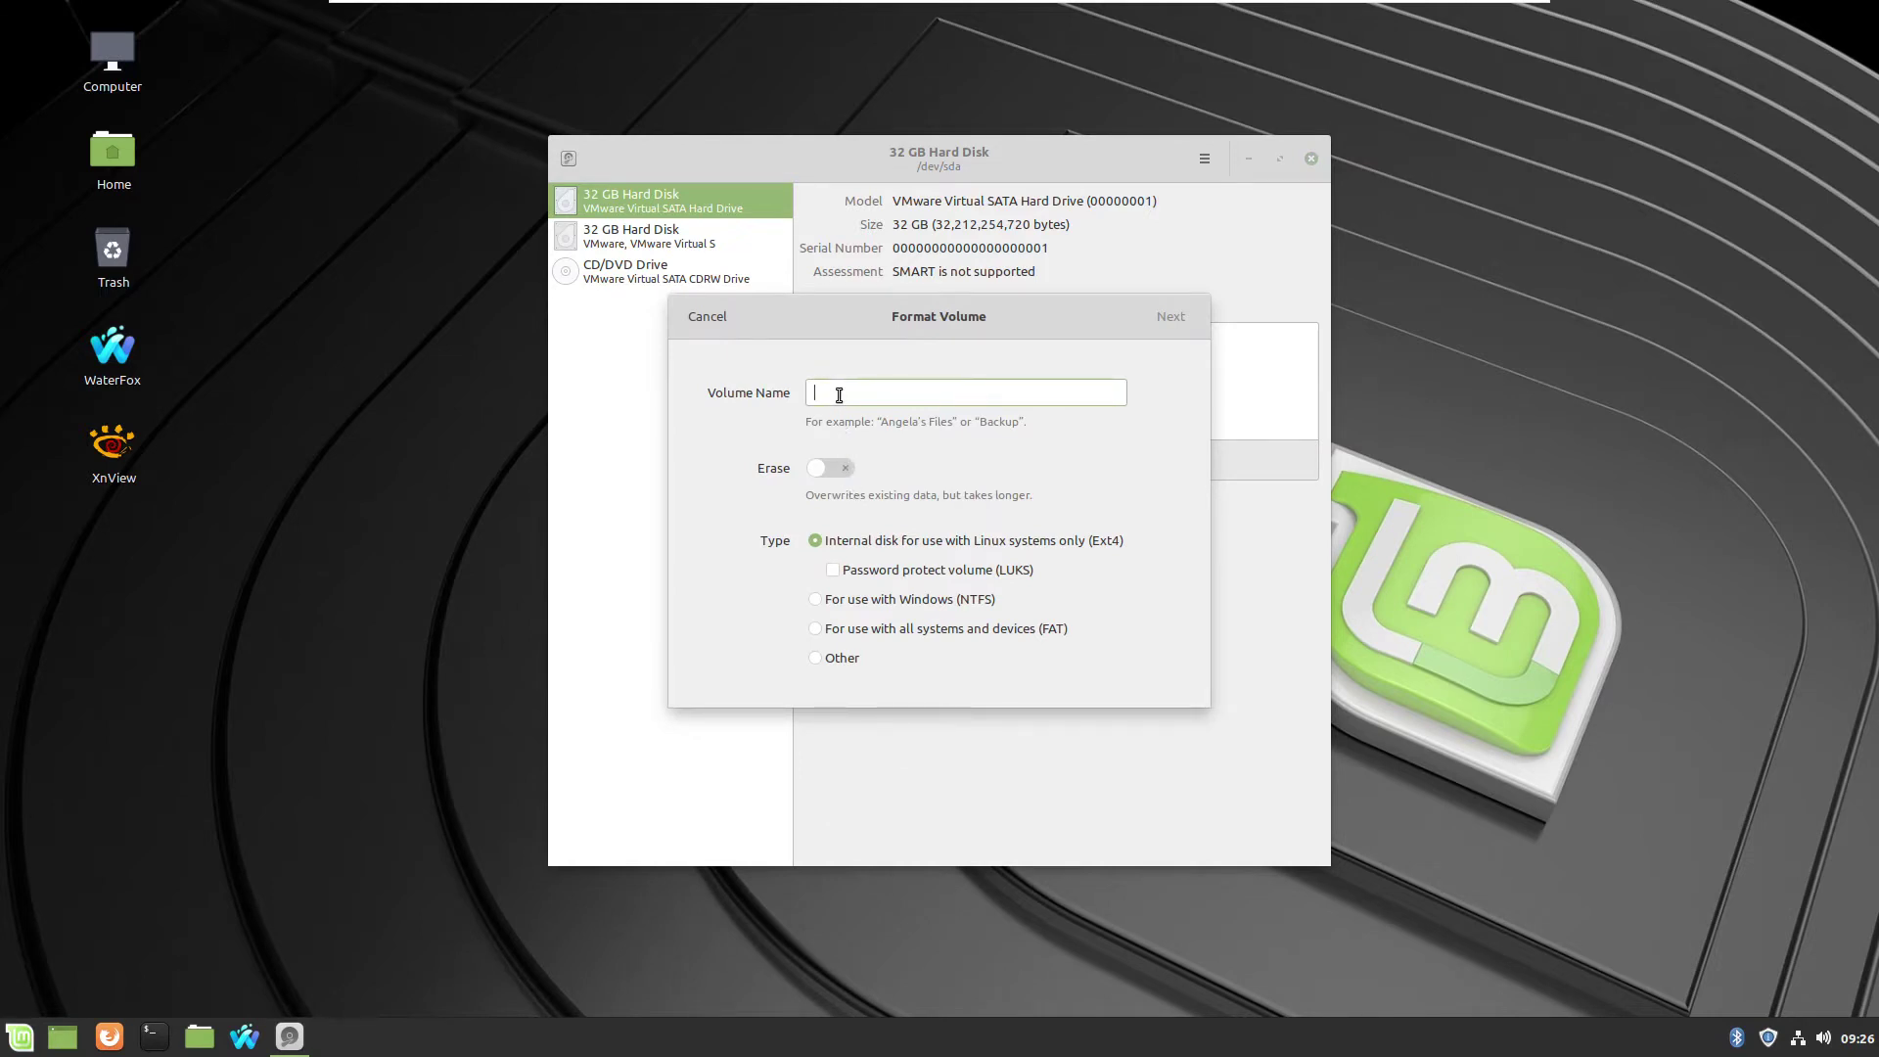
{"action": "type", "text": "Second30GB"}
{"action": "left_click", "coordinate": [1170, 319]}
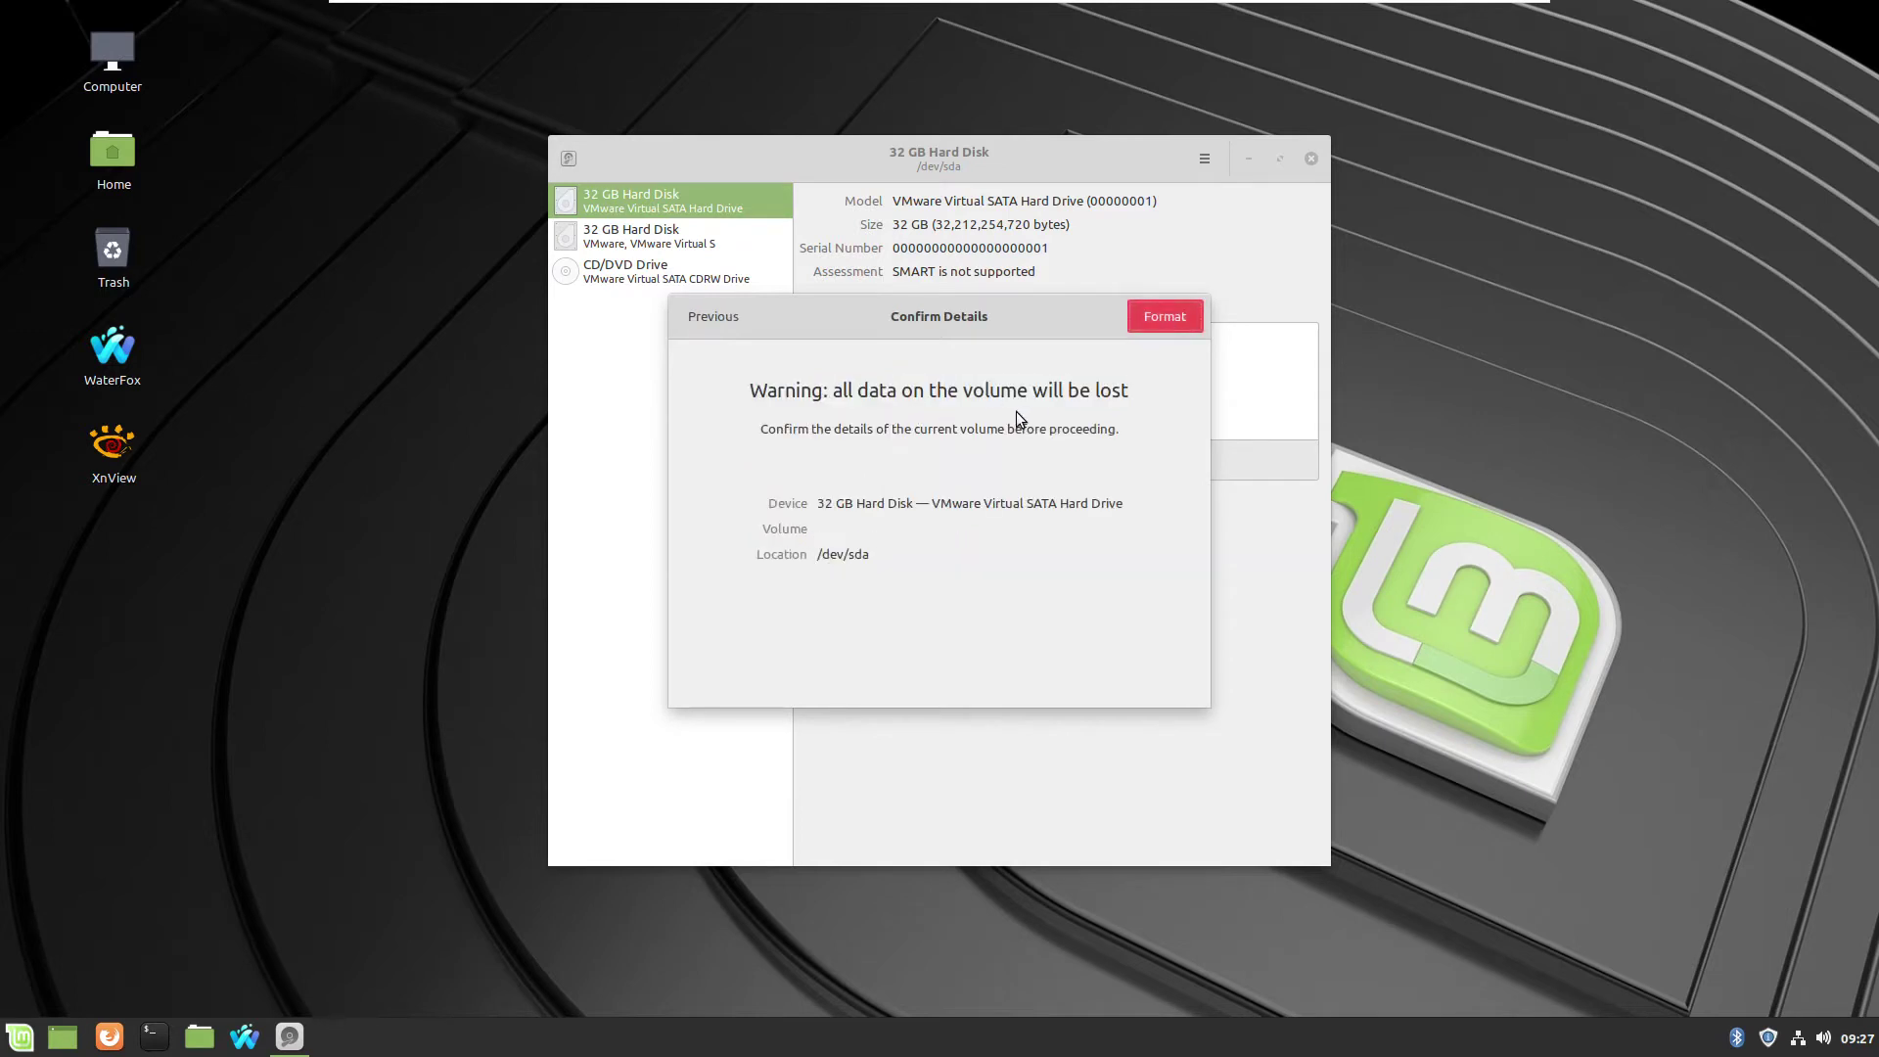
{"action": "left_click", "coordinate": [1162, 319]}
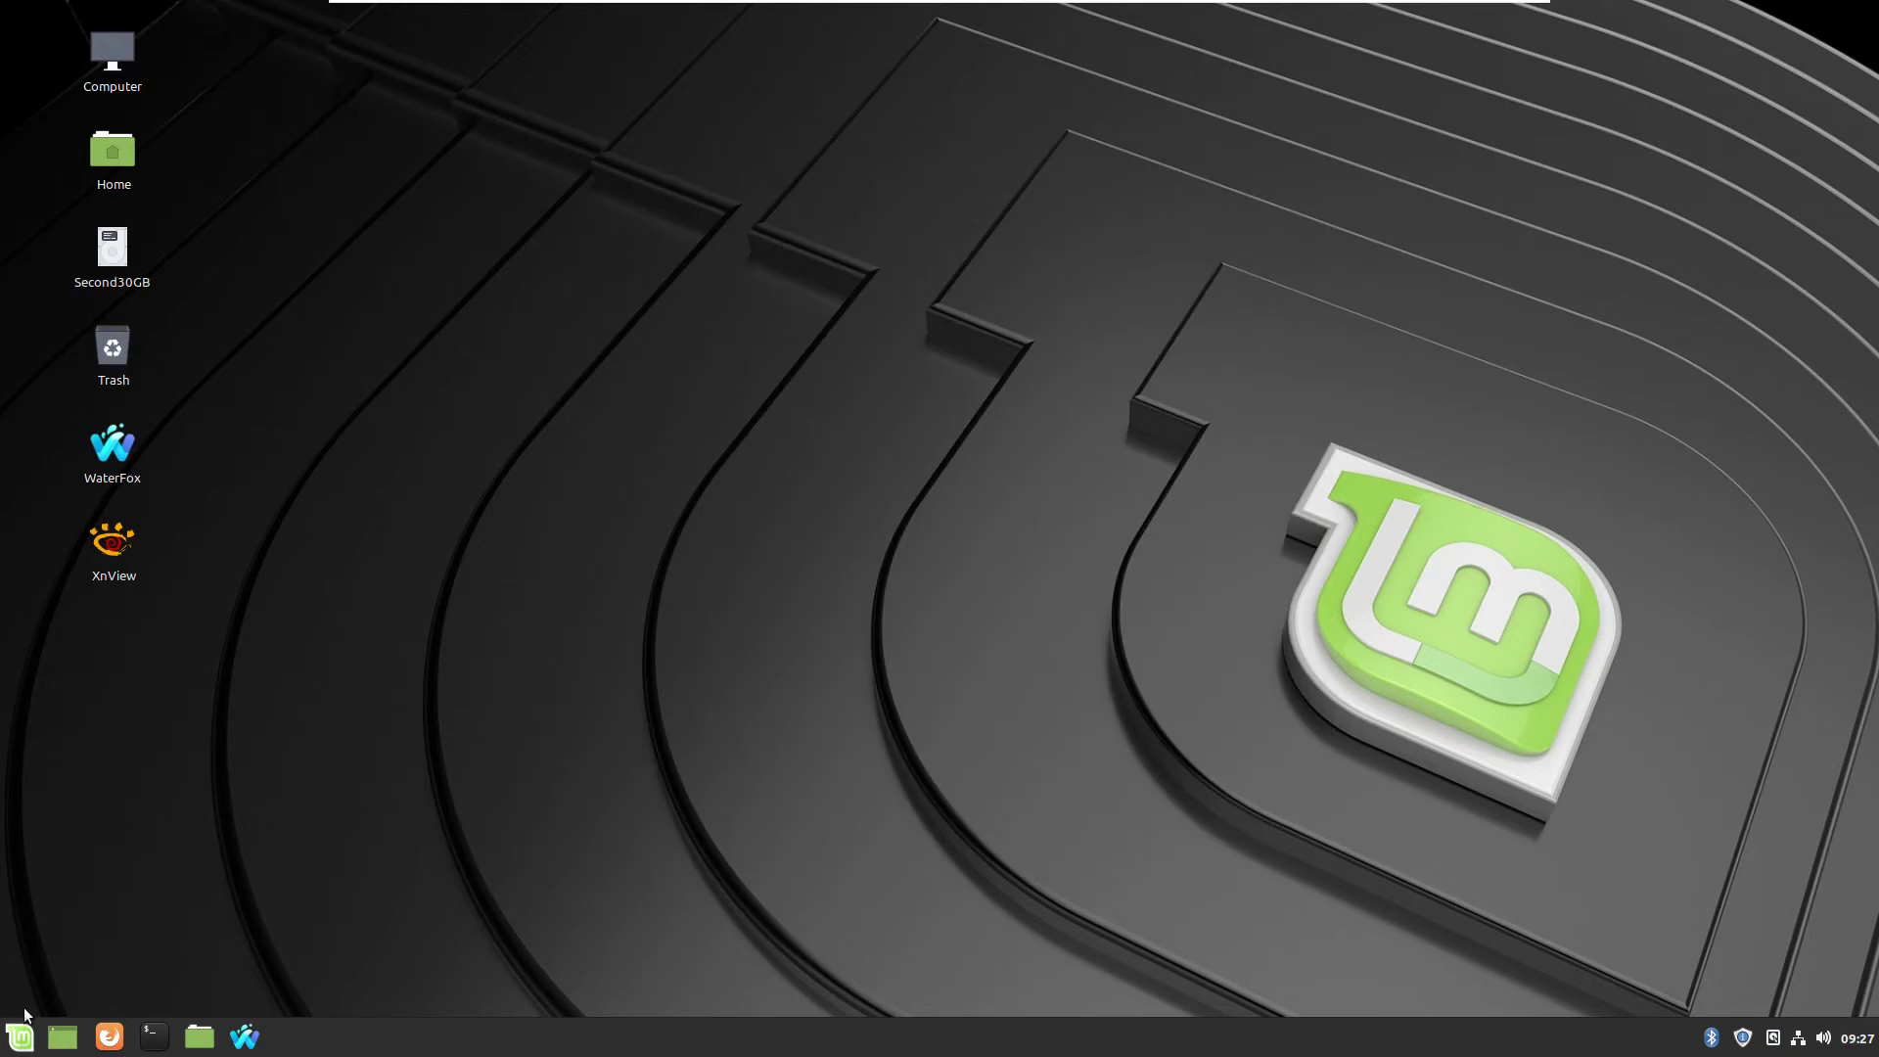
Relaunch Timeshift as administrator, move its window up and left, and start the setup wizard
{"action": "left_click", "coordinate": [21, 1029]}
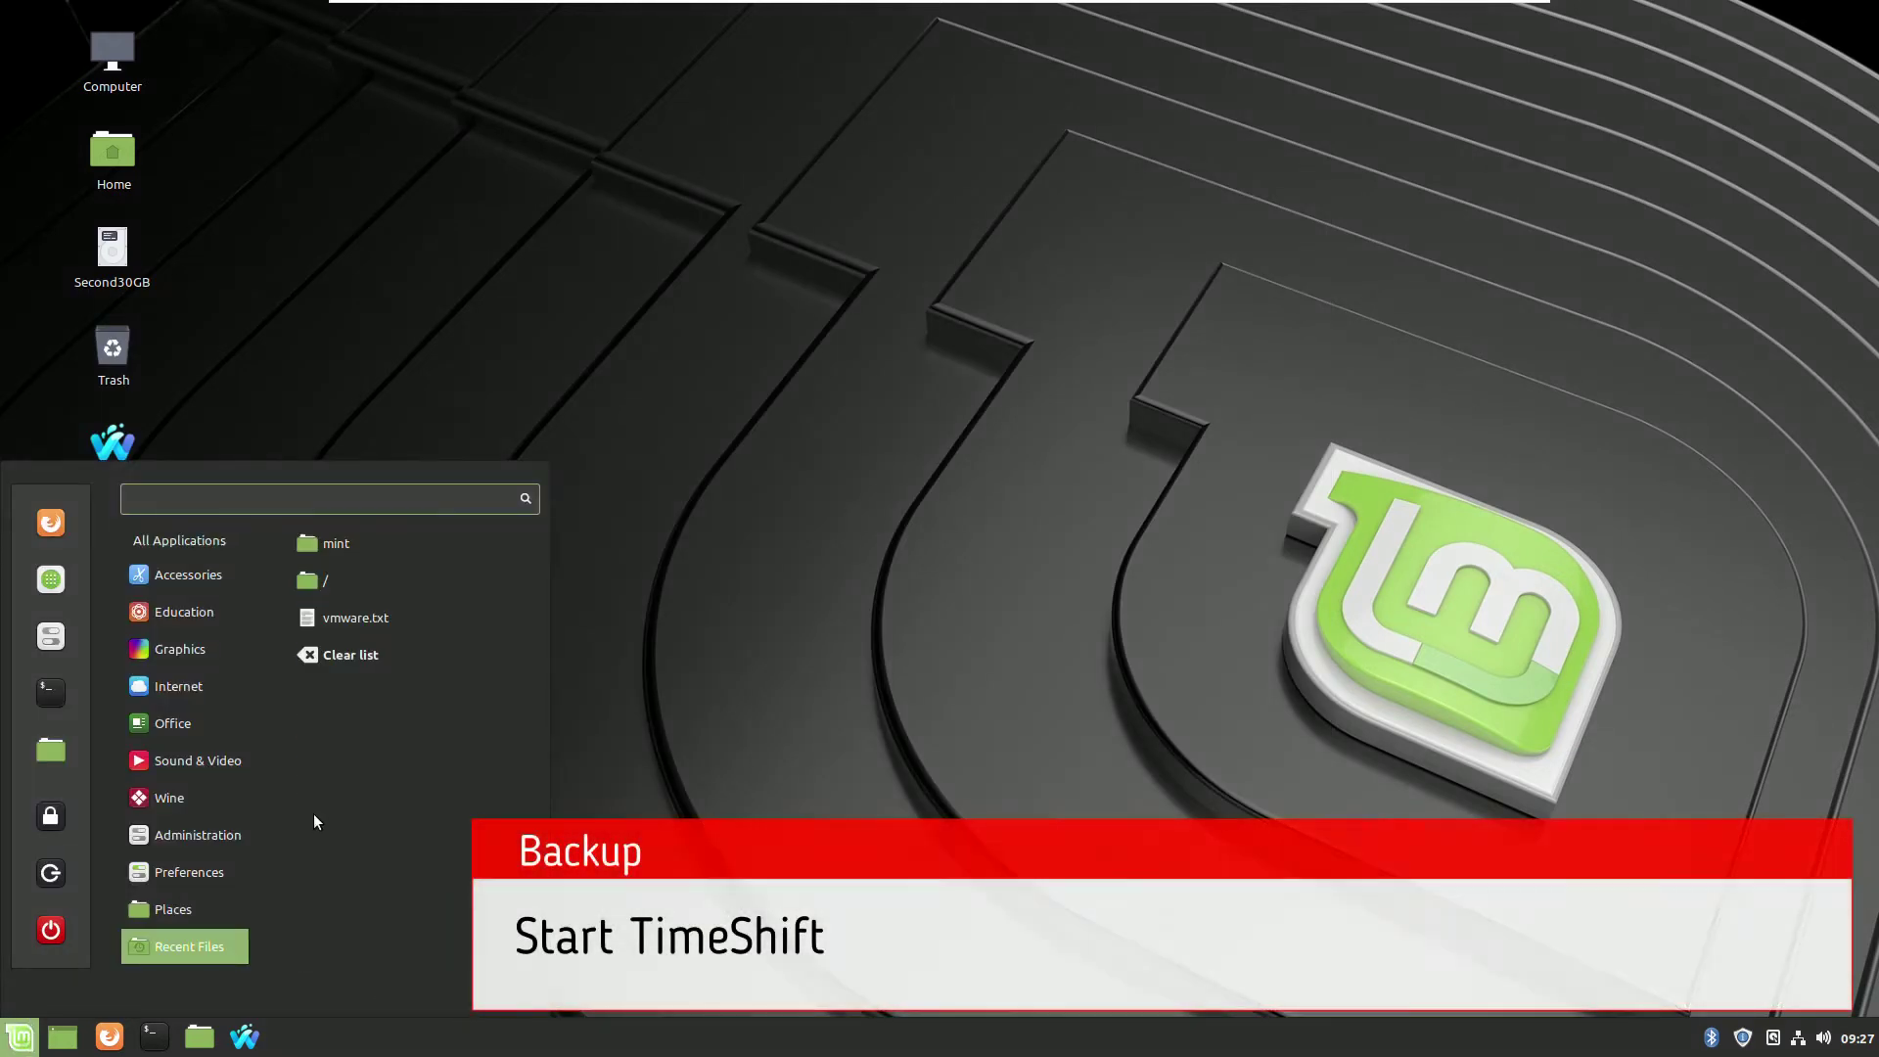
{"action": "mouse_move", "coordinate": [191, 847]}
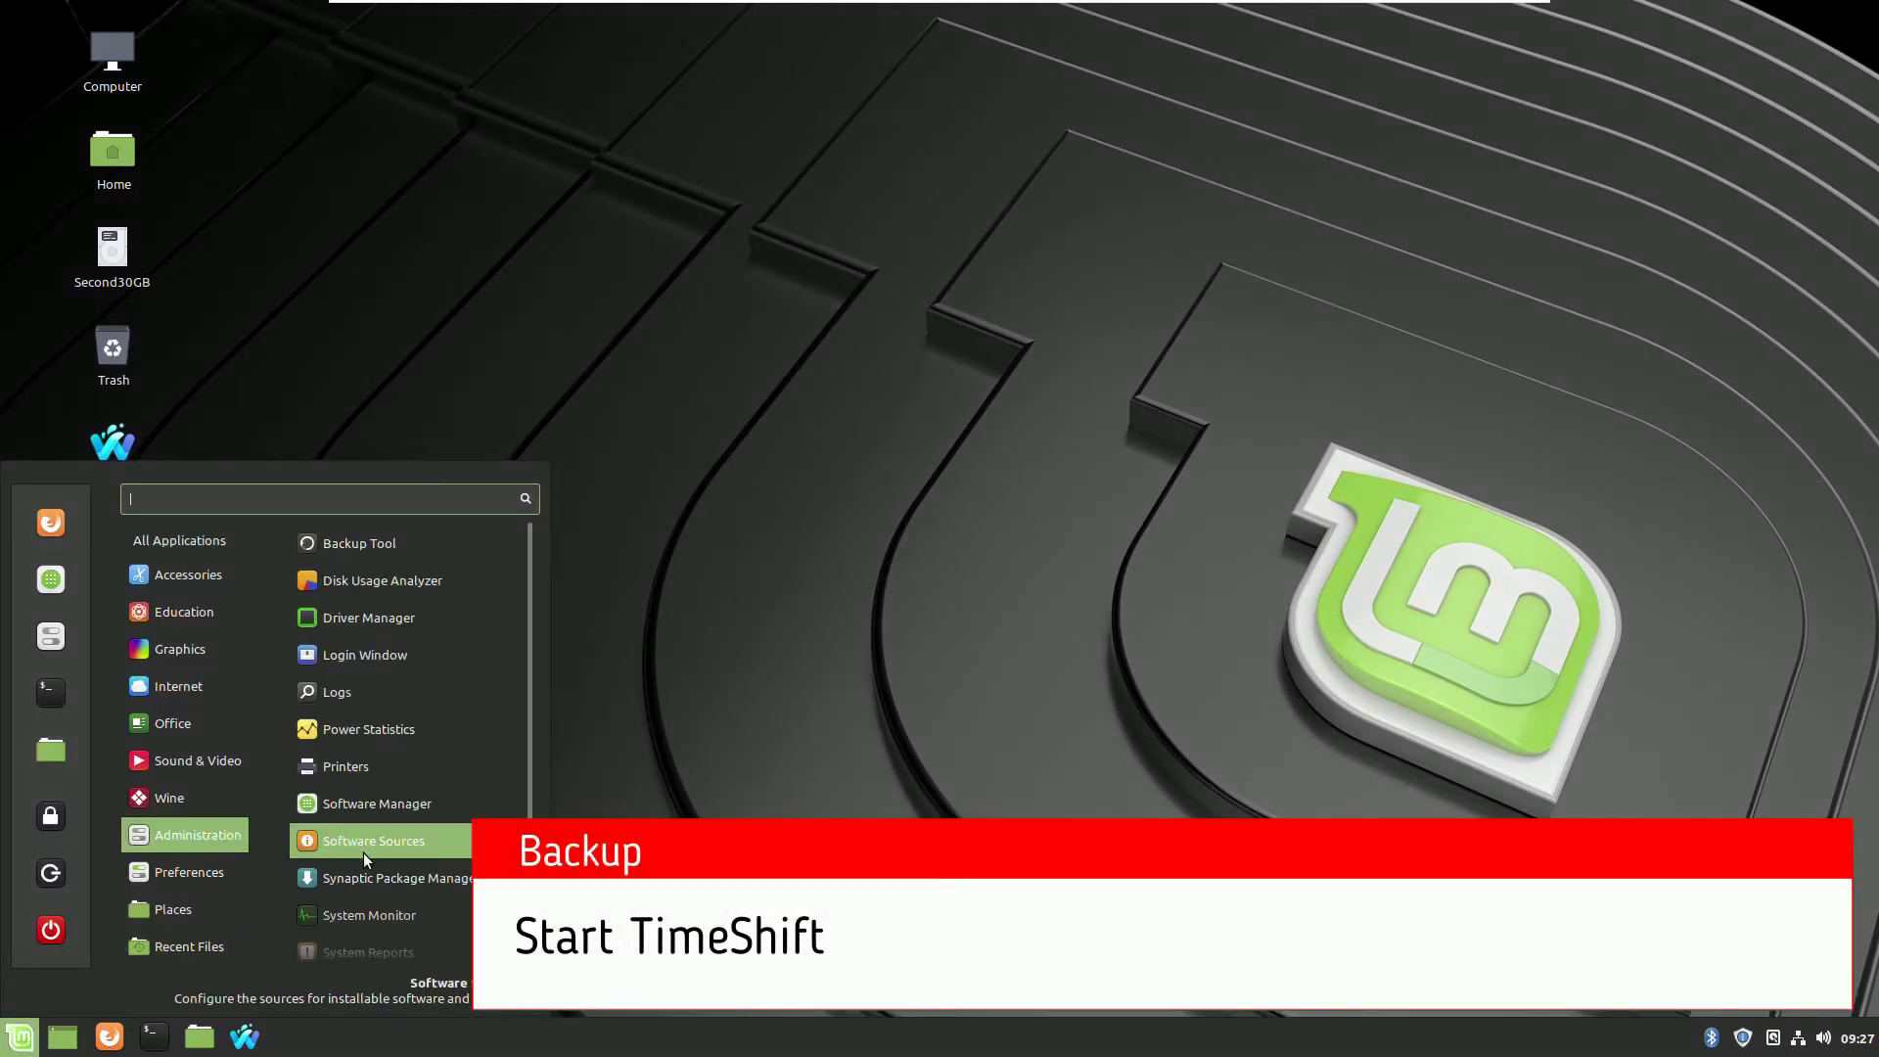
{"action": "scroll", "coordinate": [364, 855], "scroll_direction": "down", "scroll_amount": 3}
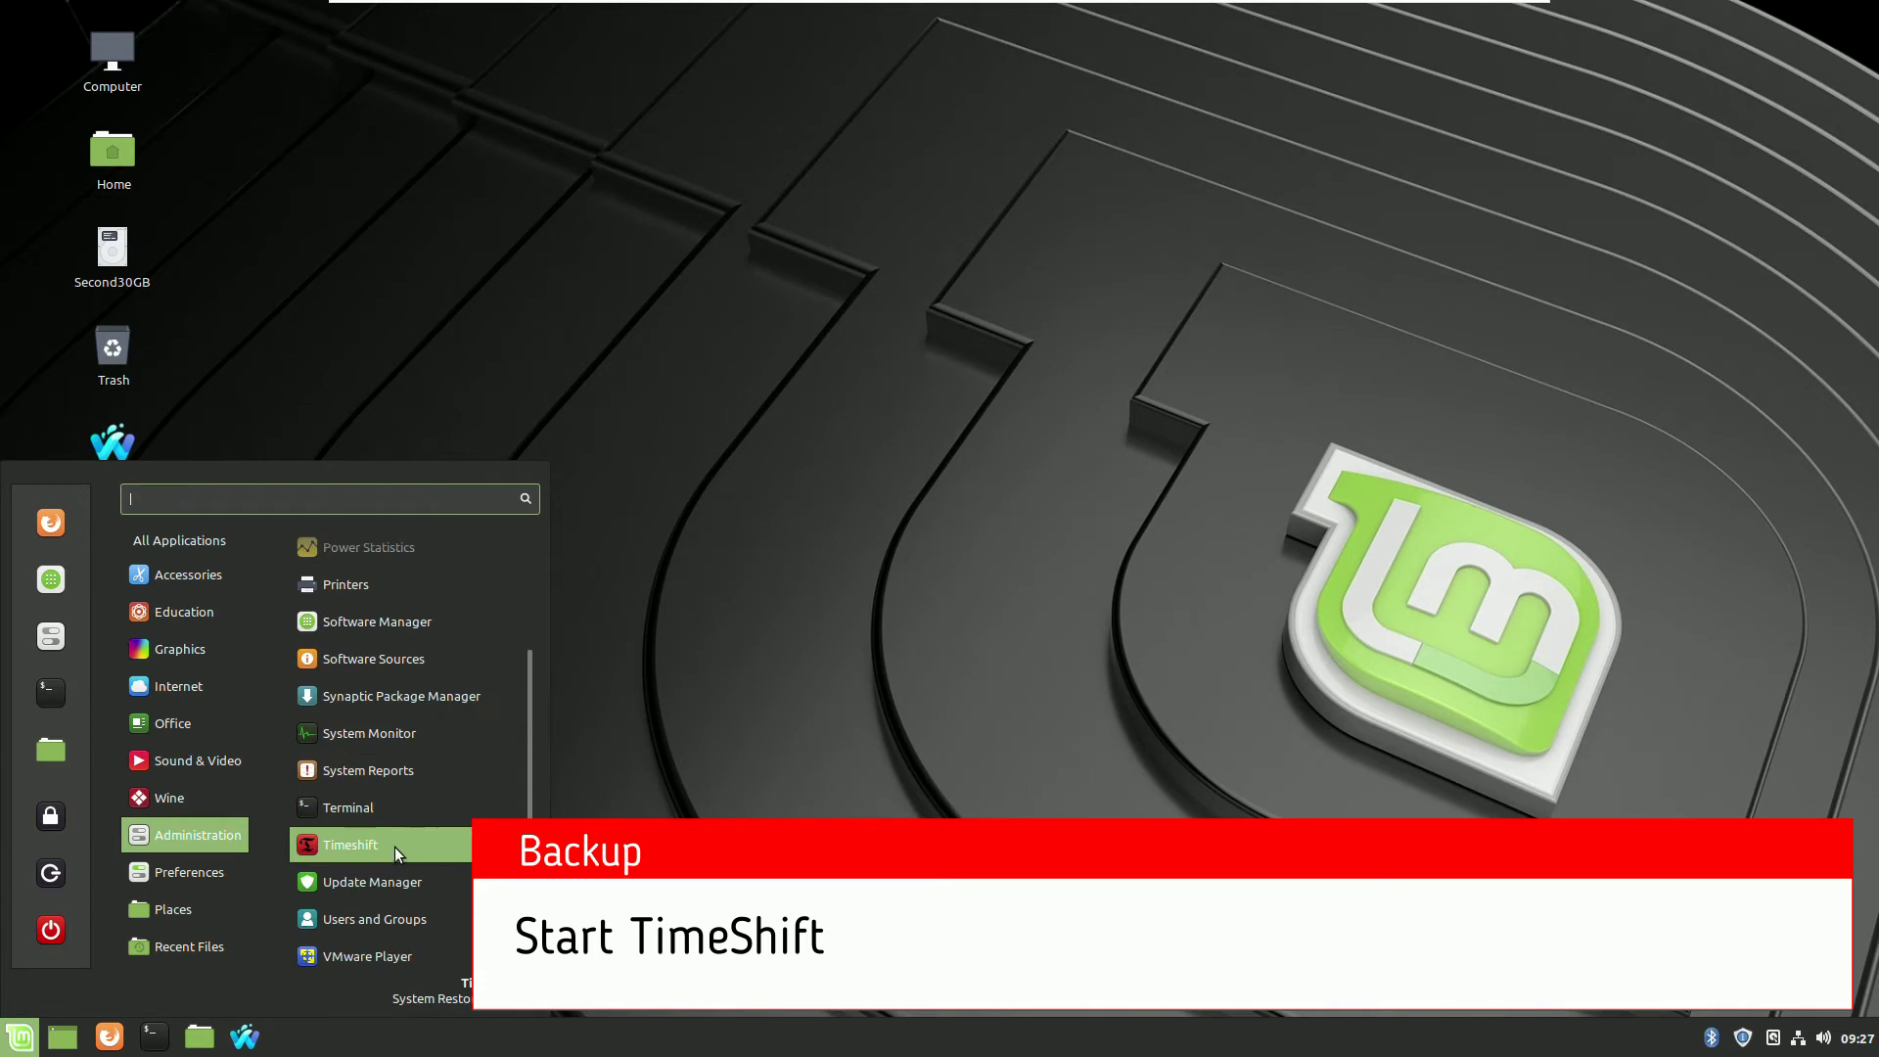
{"action": "left_click", "coordinate": [396, 846]}
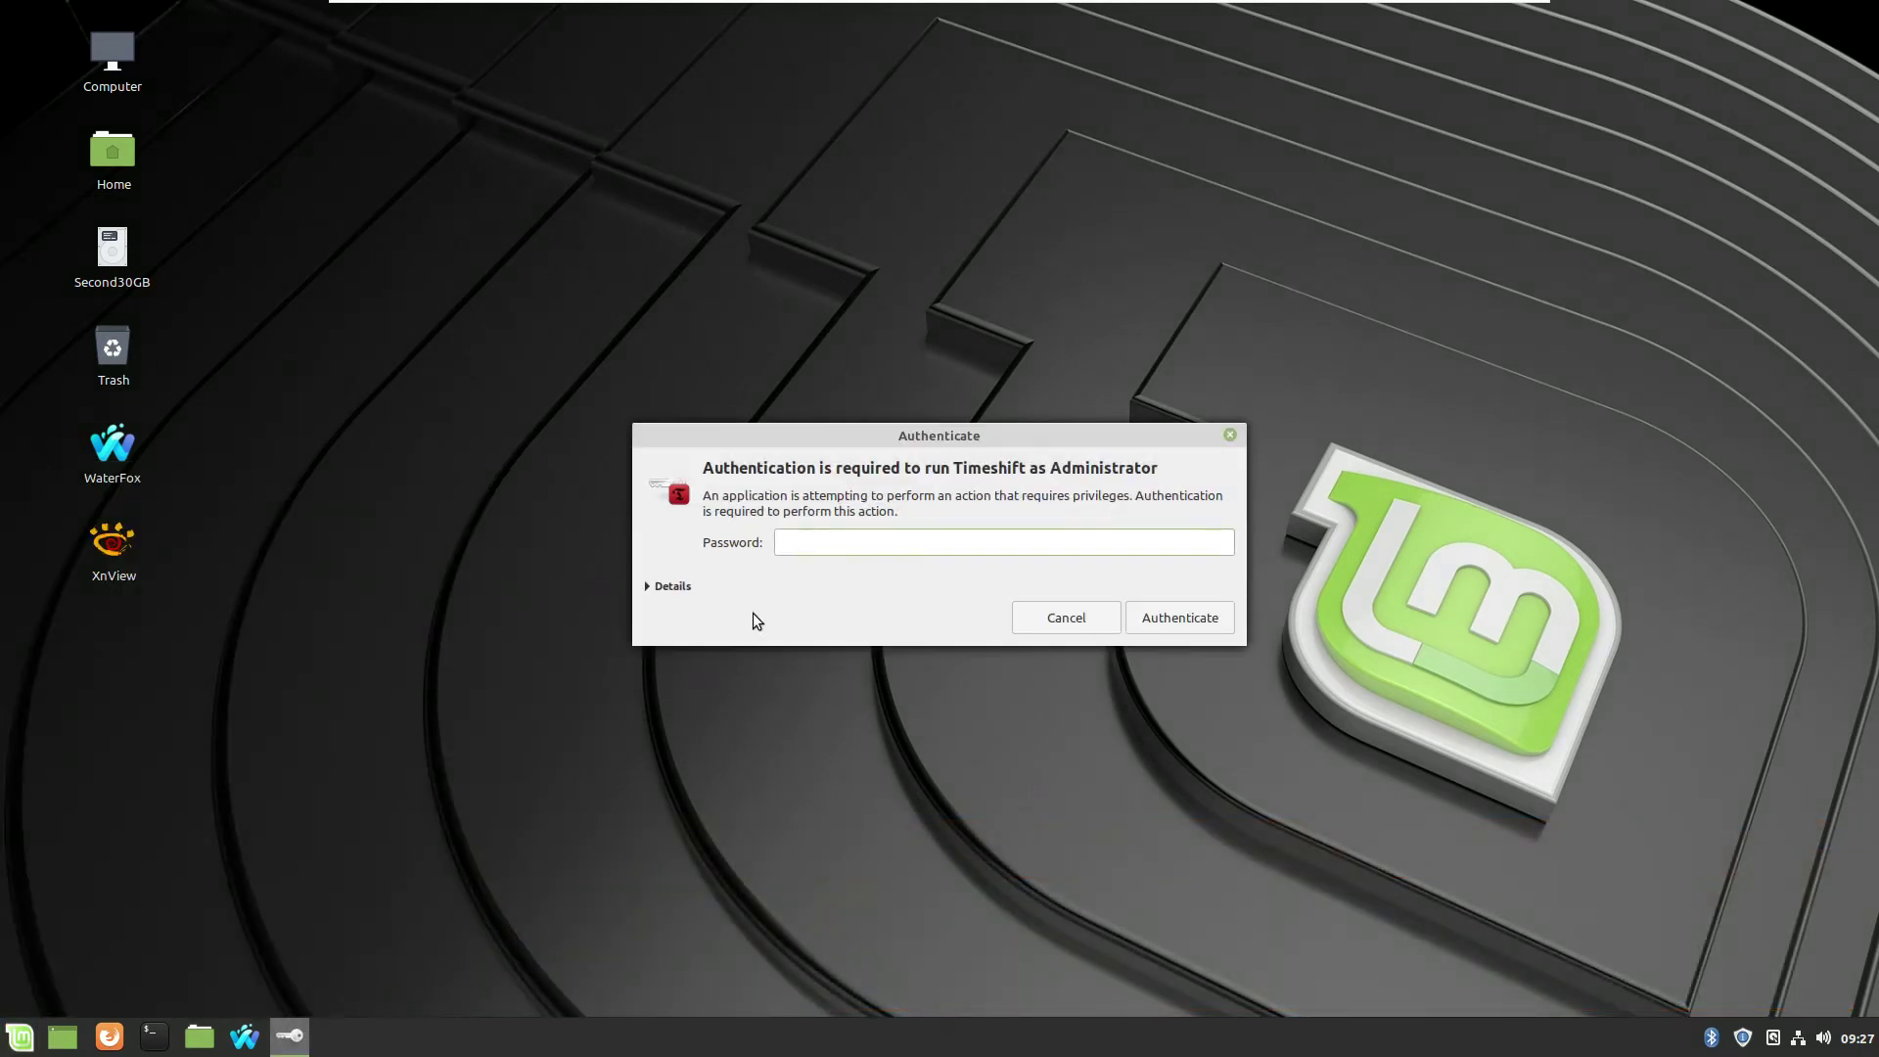
{"action": "type", "text": "•••••••"}
{"action": "left_click", "coordinate": [1165, 627]}
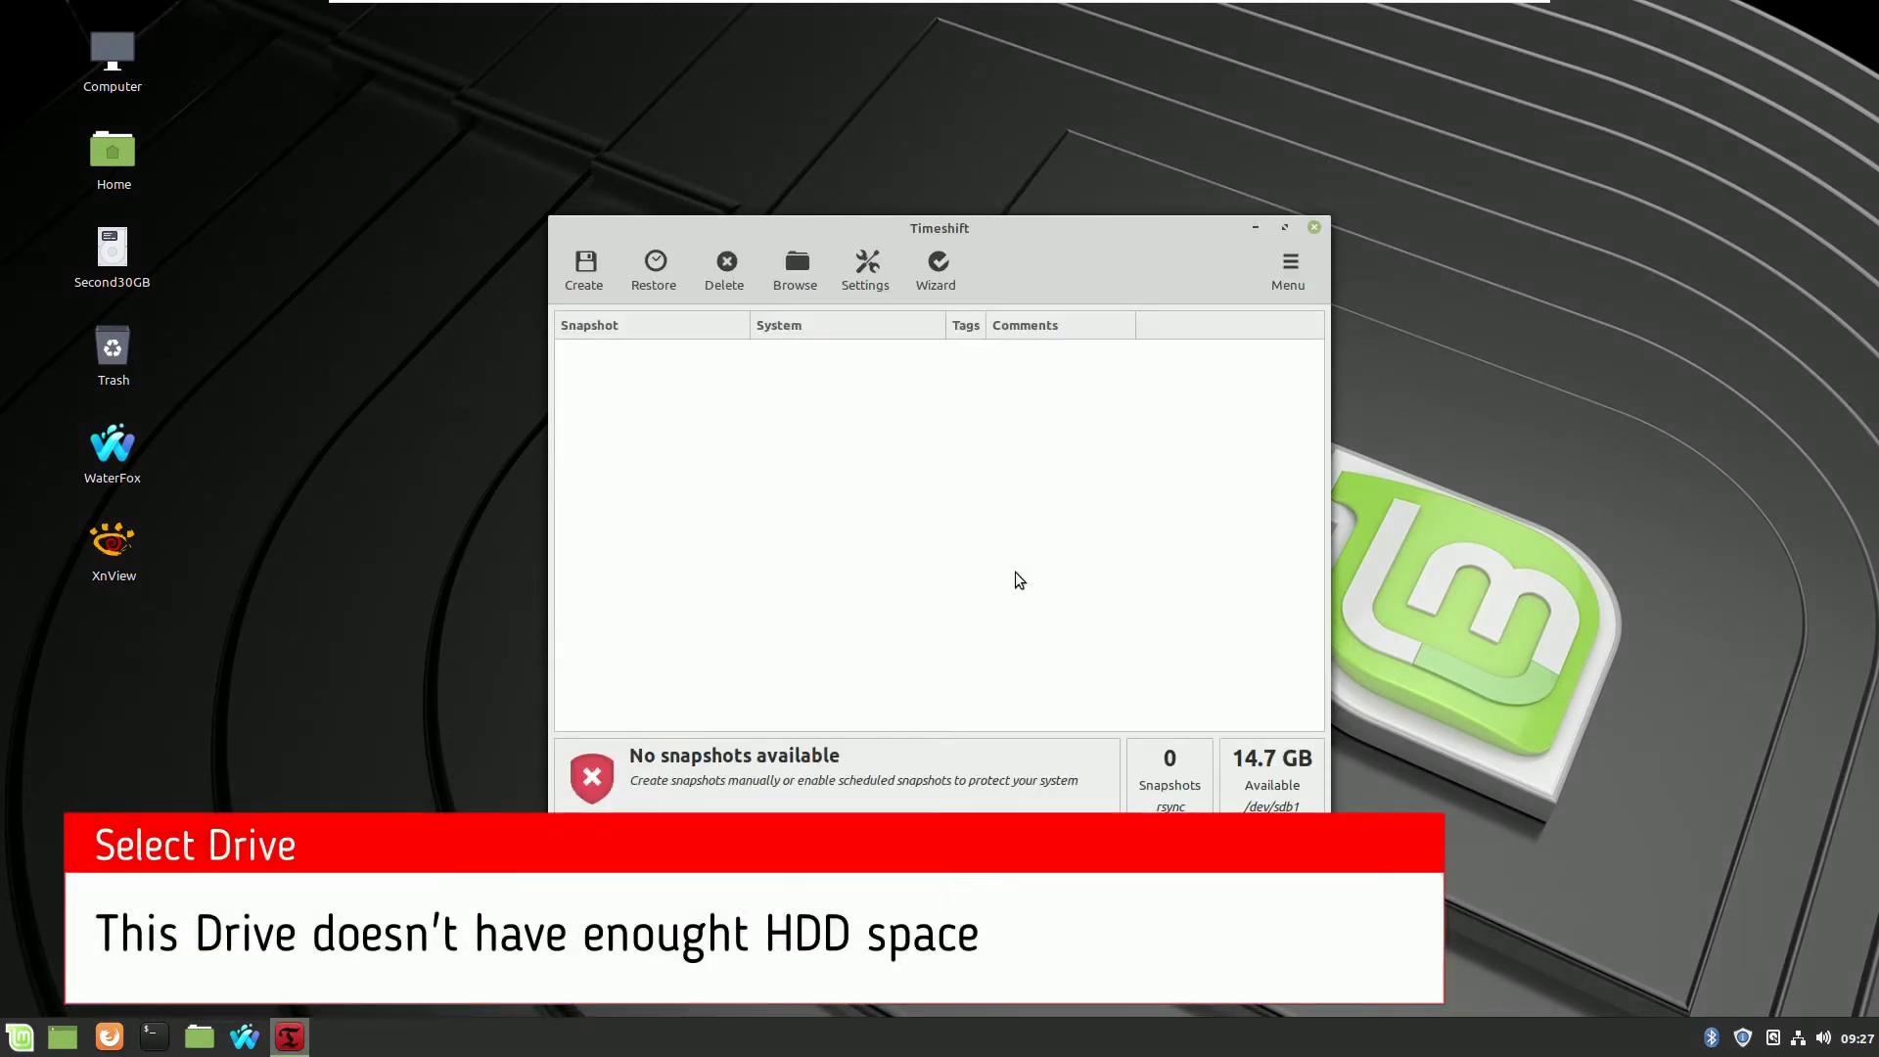
{"action": "left_click_drag", "start_coordinate": [1040, 227], "coordinate": [957, 185]}
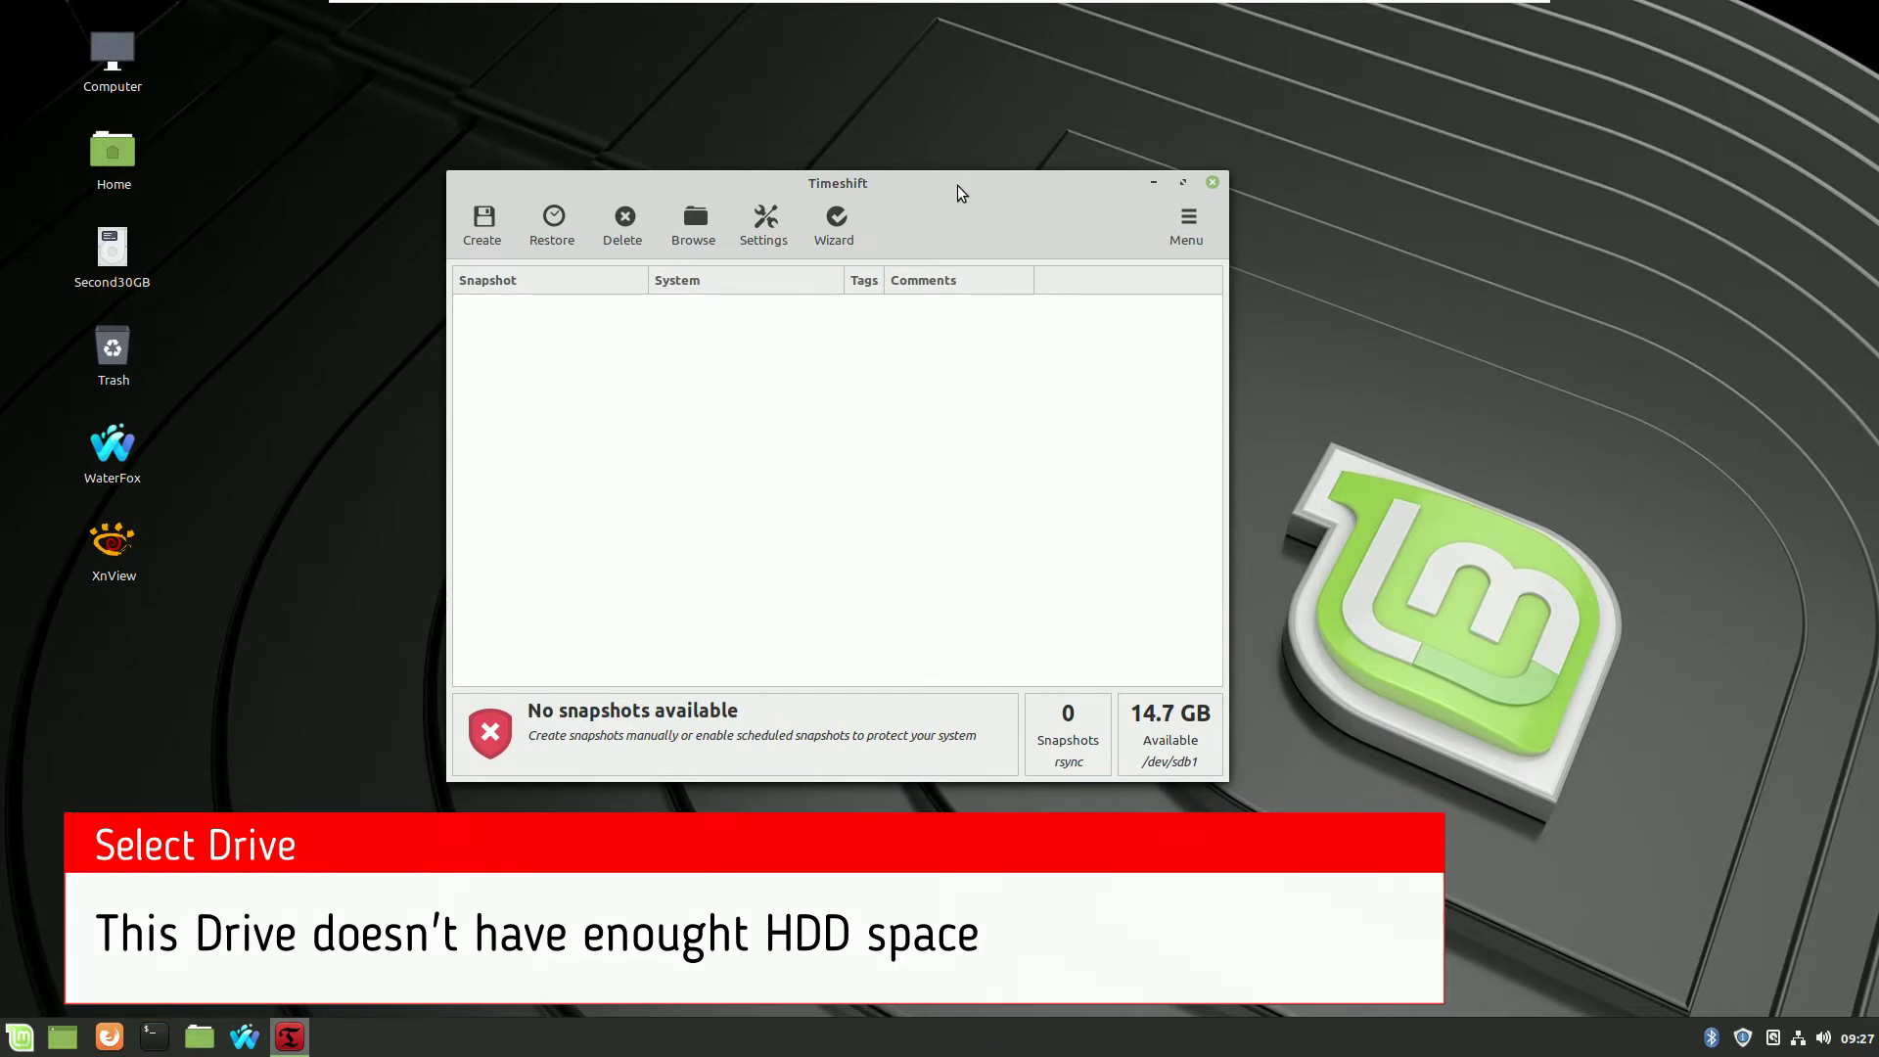
{"action": "left_click", "coordinate": [841, 224]}
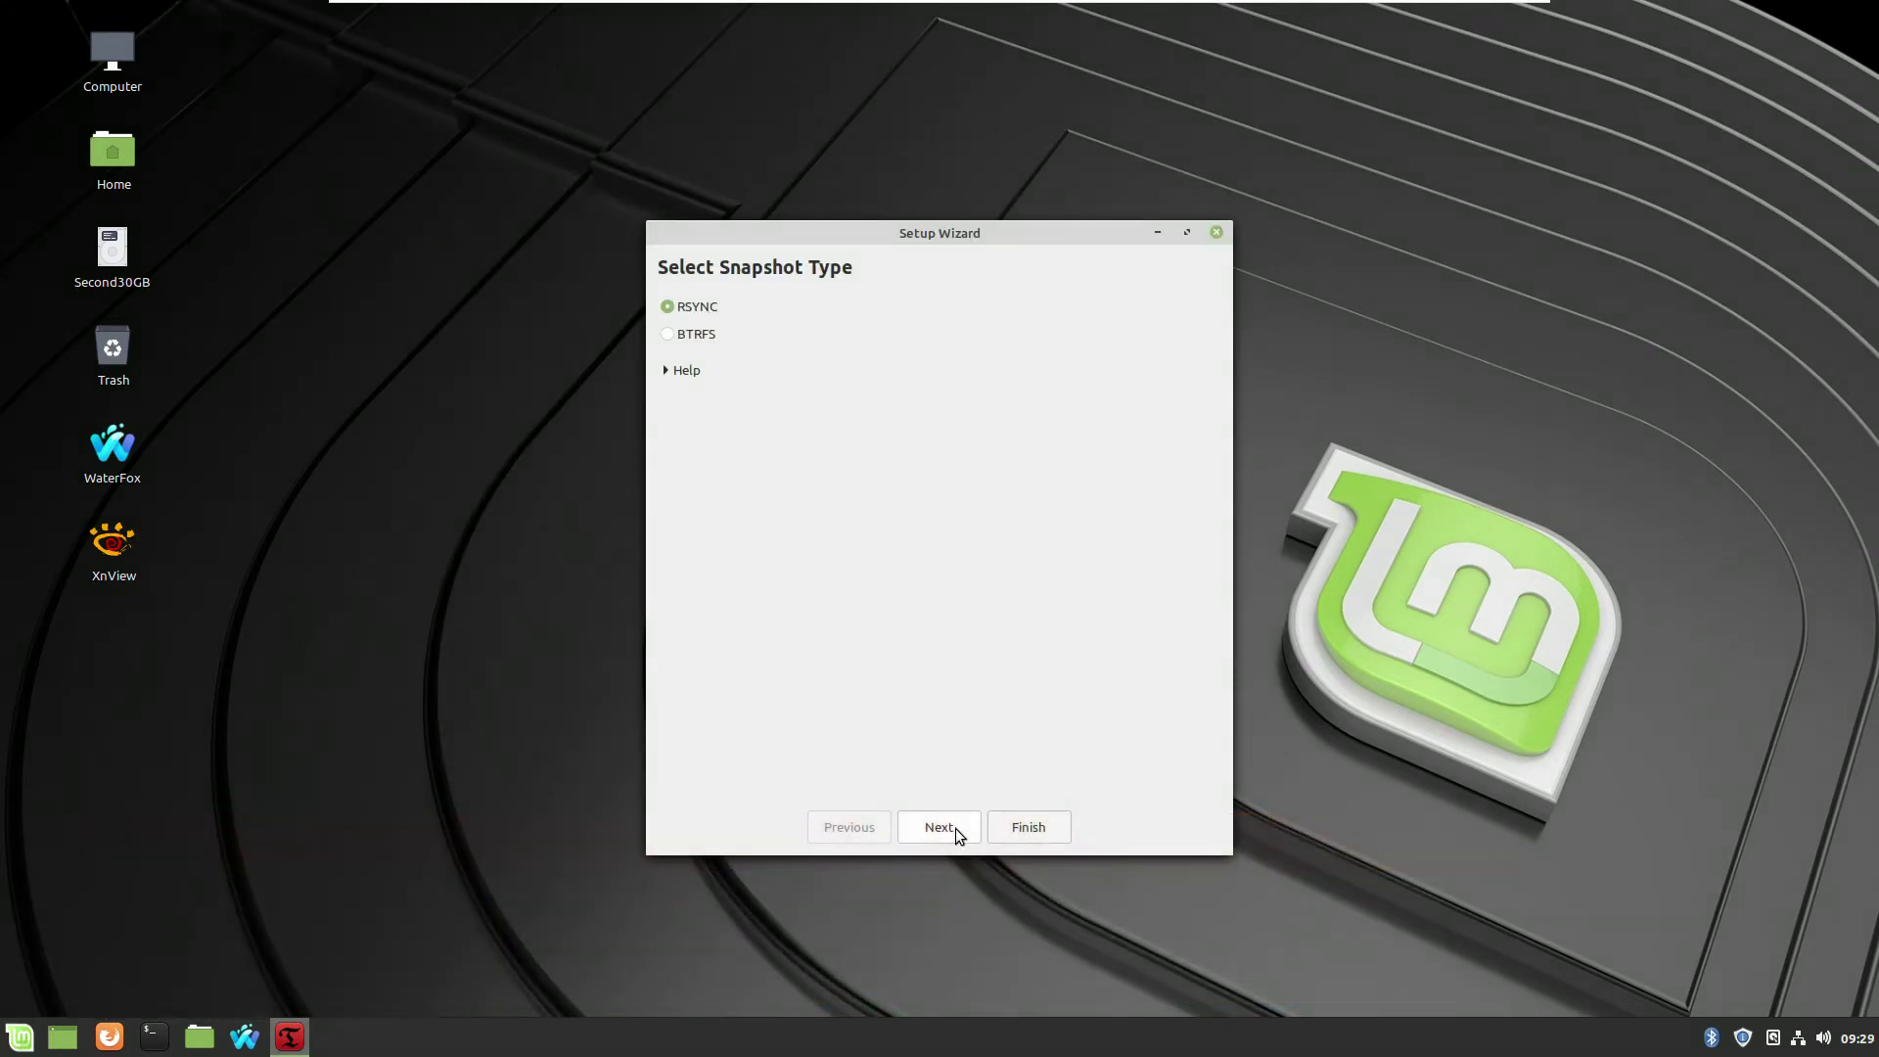
Run the setup wizard to store RSYNC snapshots on the Second30GB disk sda, keeping default schedule and home options
{"action": "left_click", "coordinate": [955, 830]}
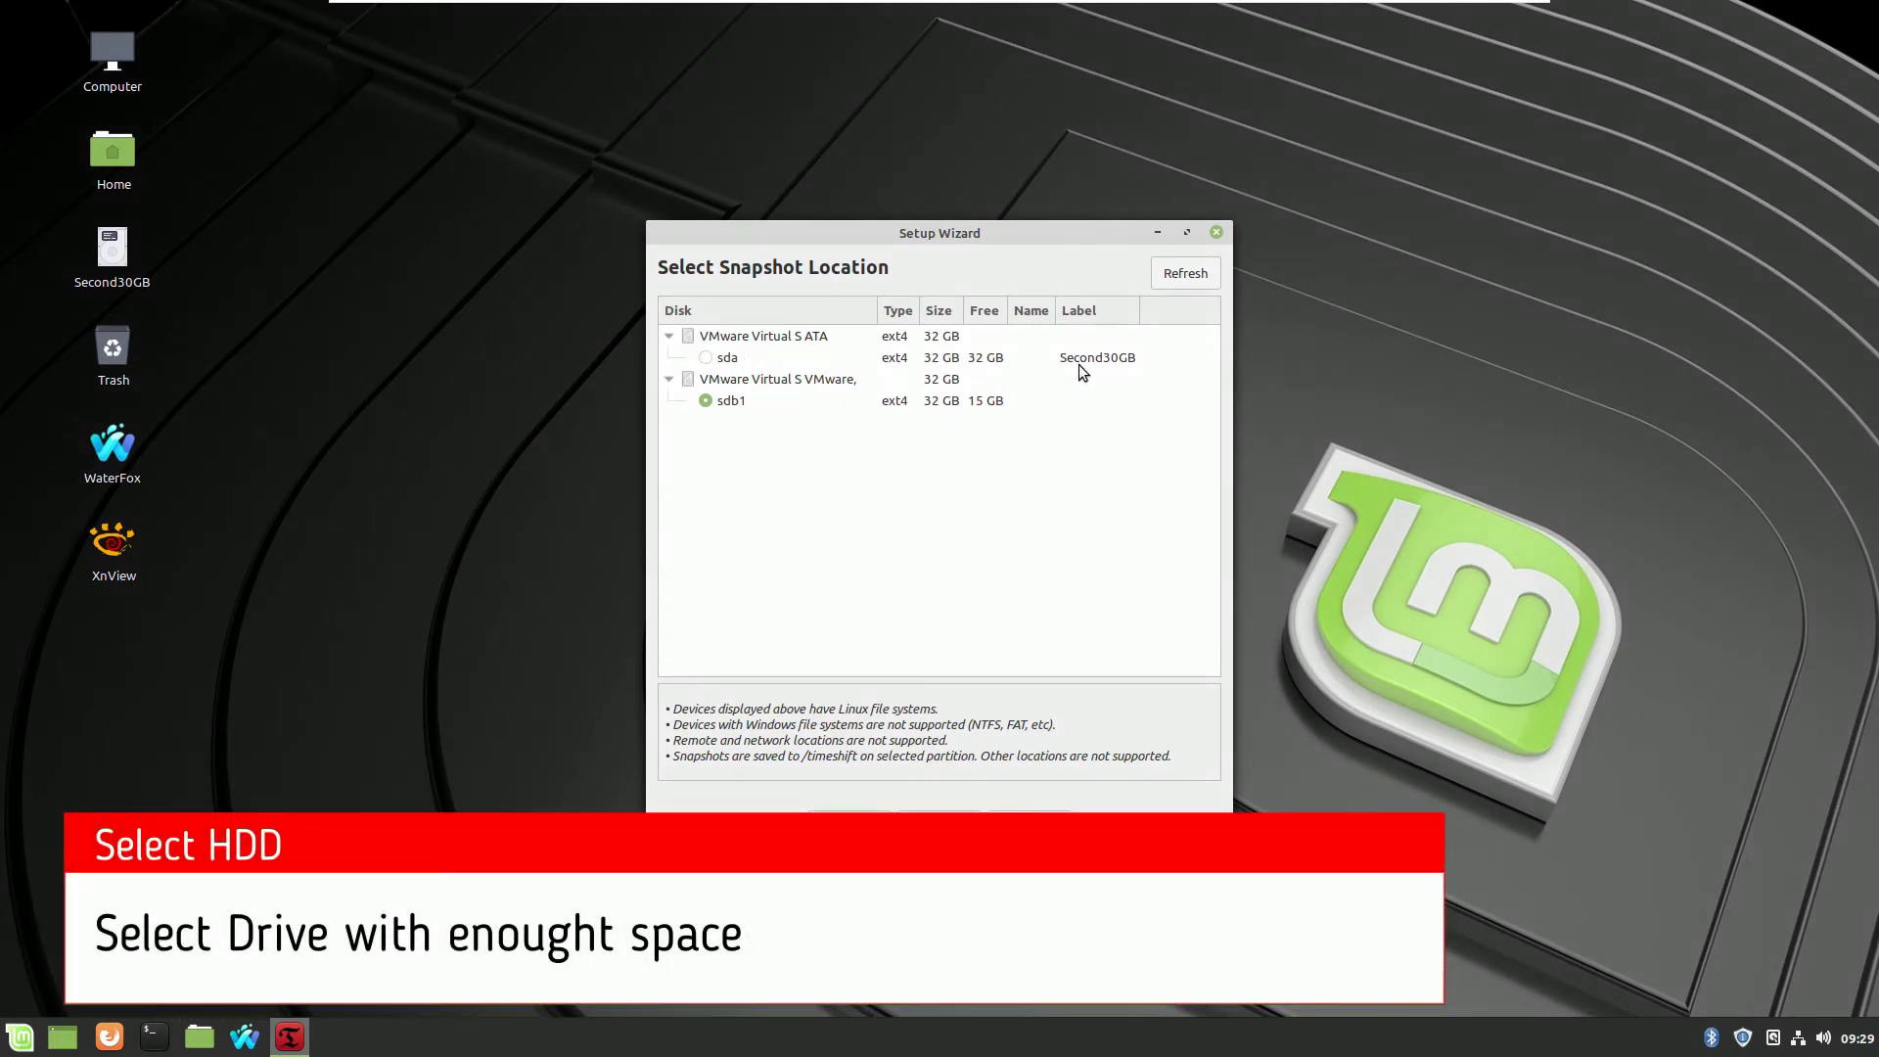
{"action": "left_click", "coordinate": [727, 358]}
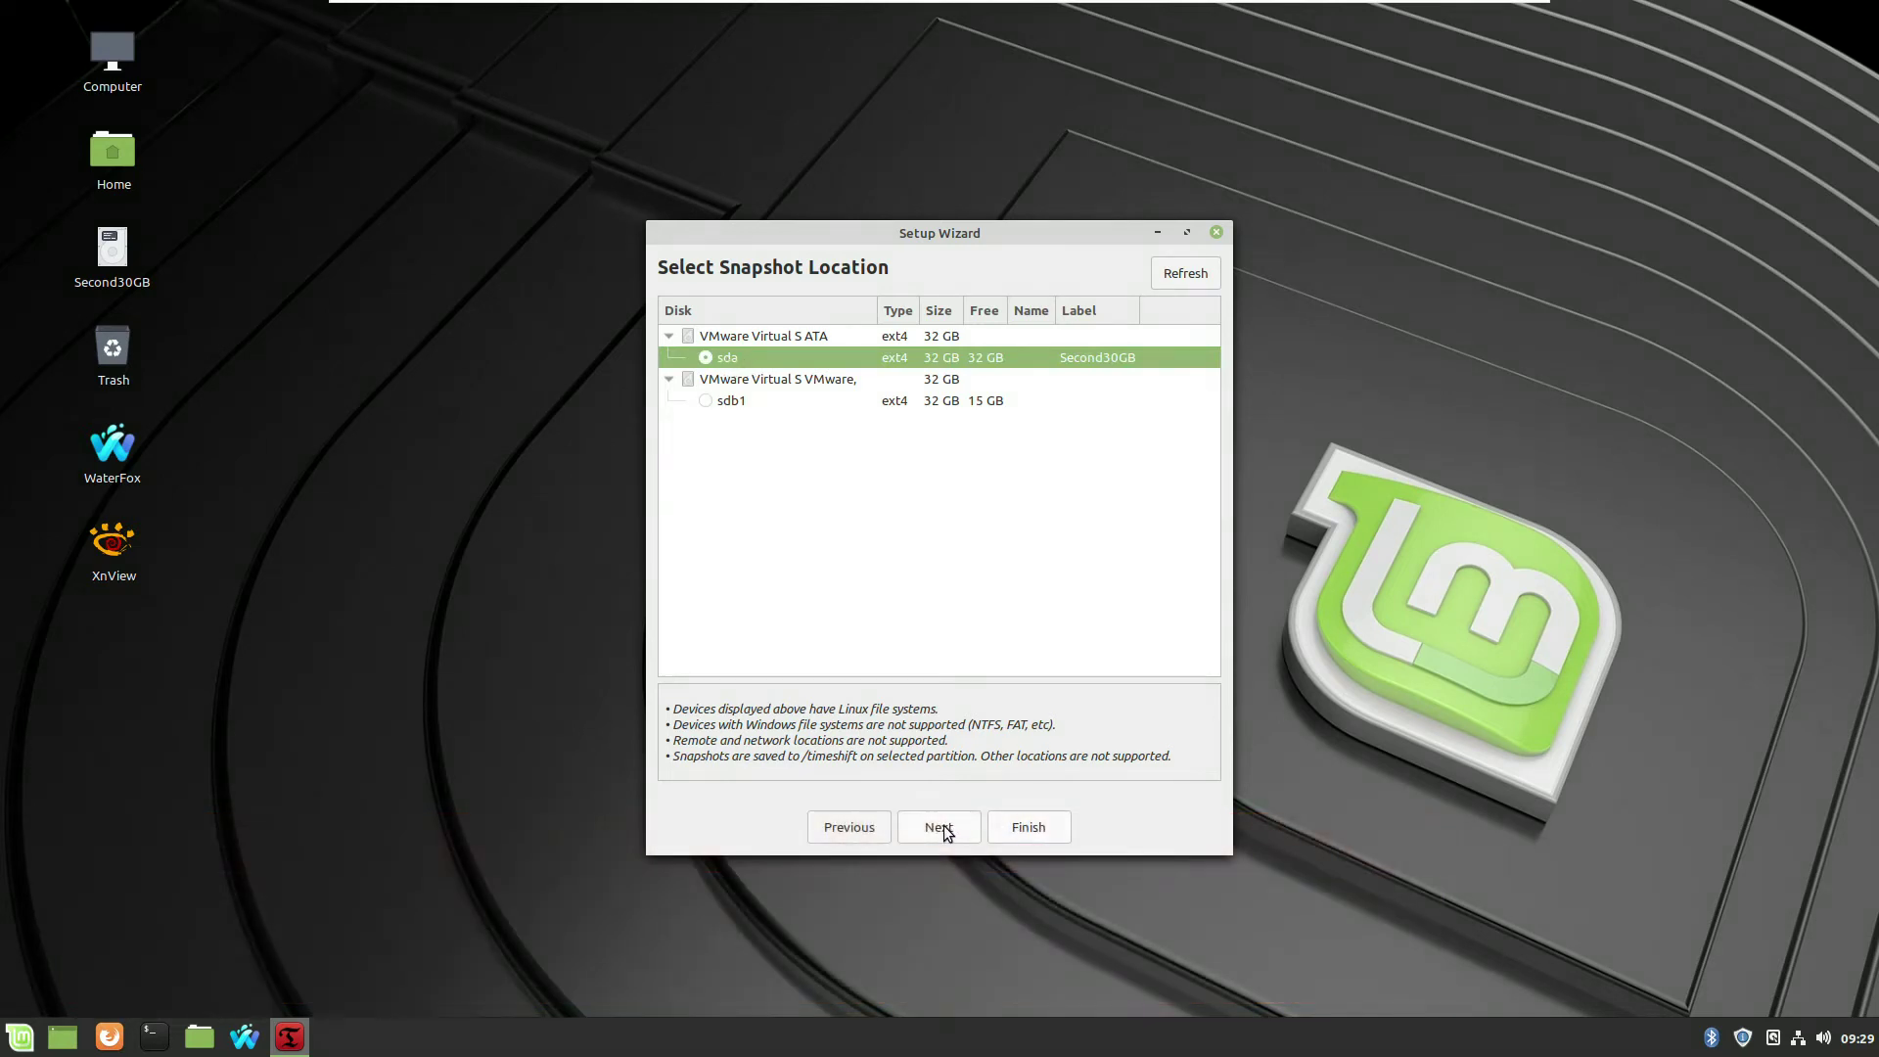
{"action": "left_click", "coordinate": [941, 826]}
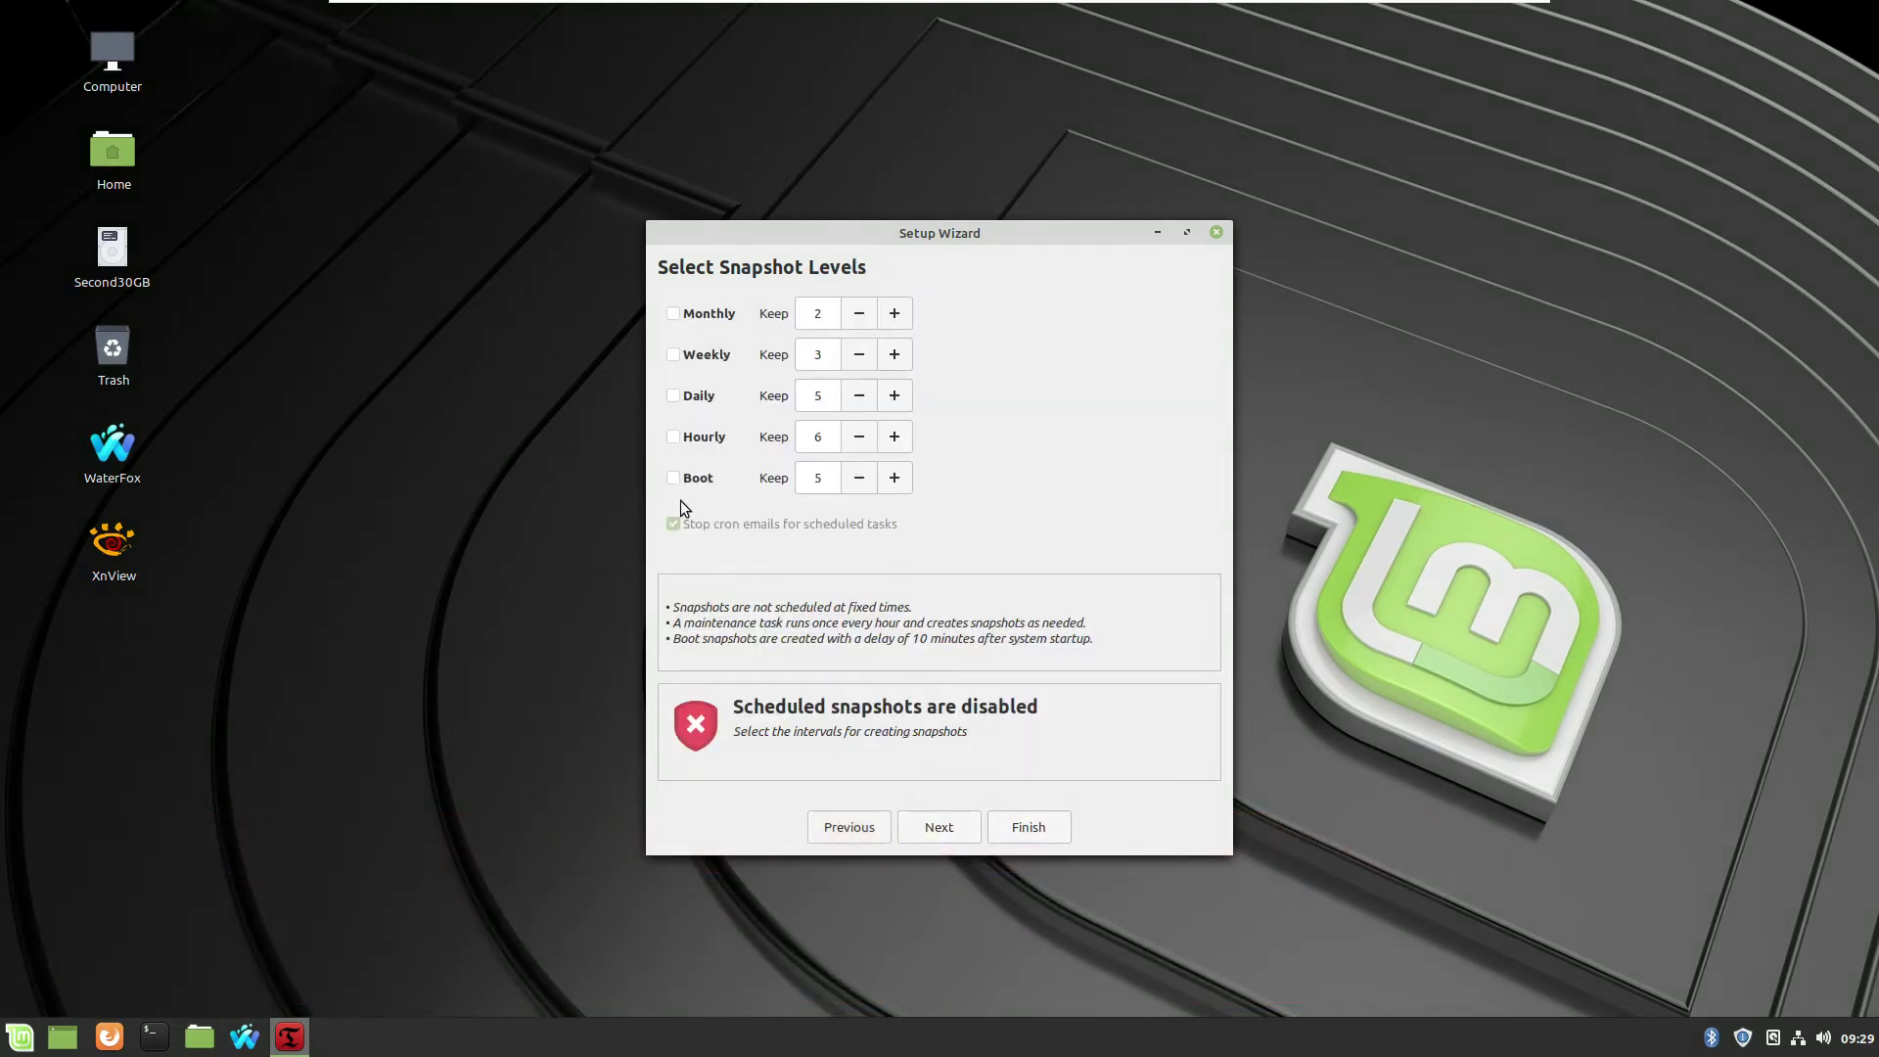
{"action": "left_click", "coordinate": [965, 830]}
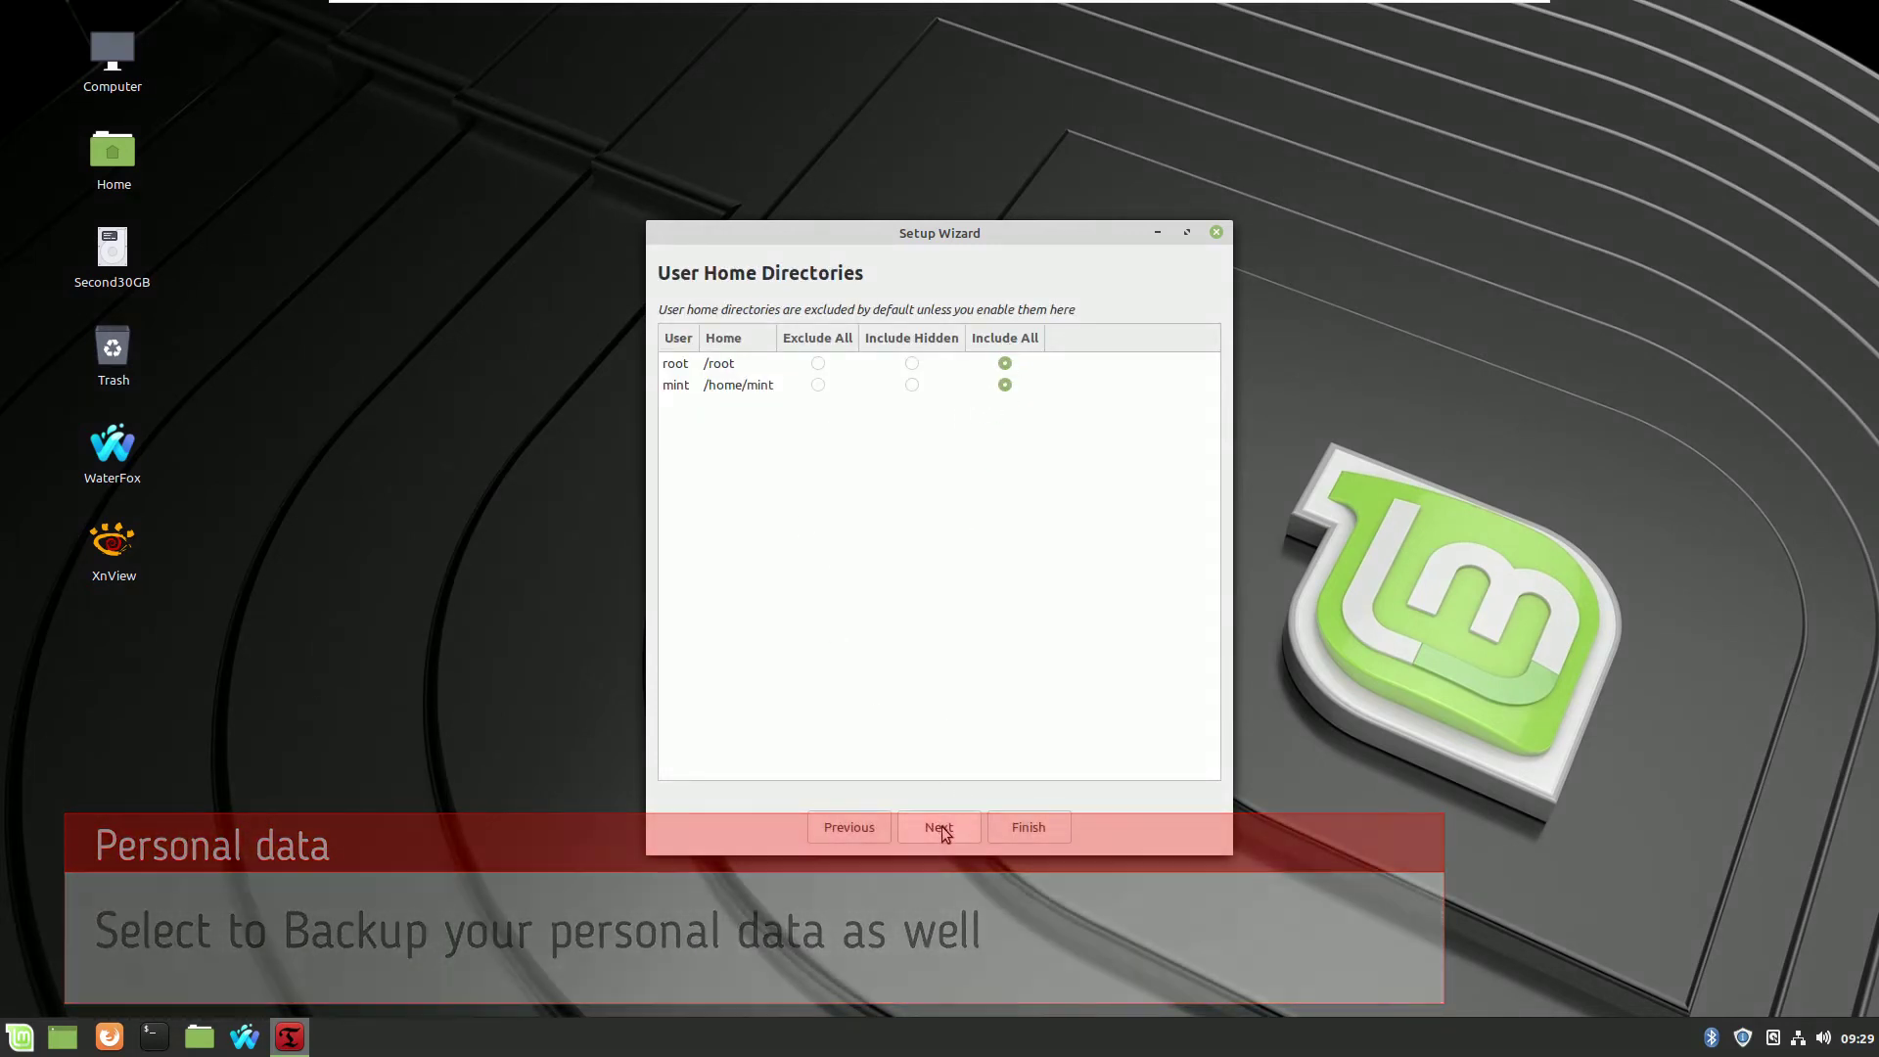
{"action": "left_click", "coordinate": [939, 828]}
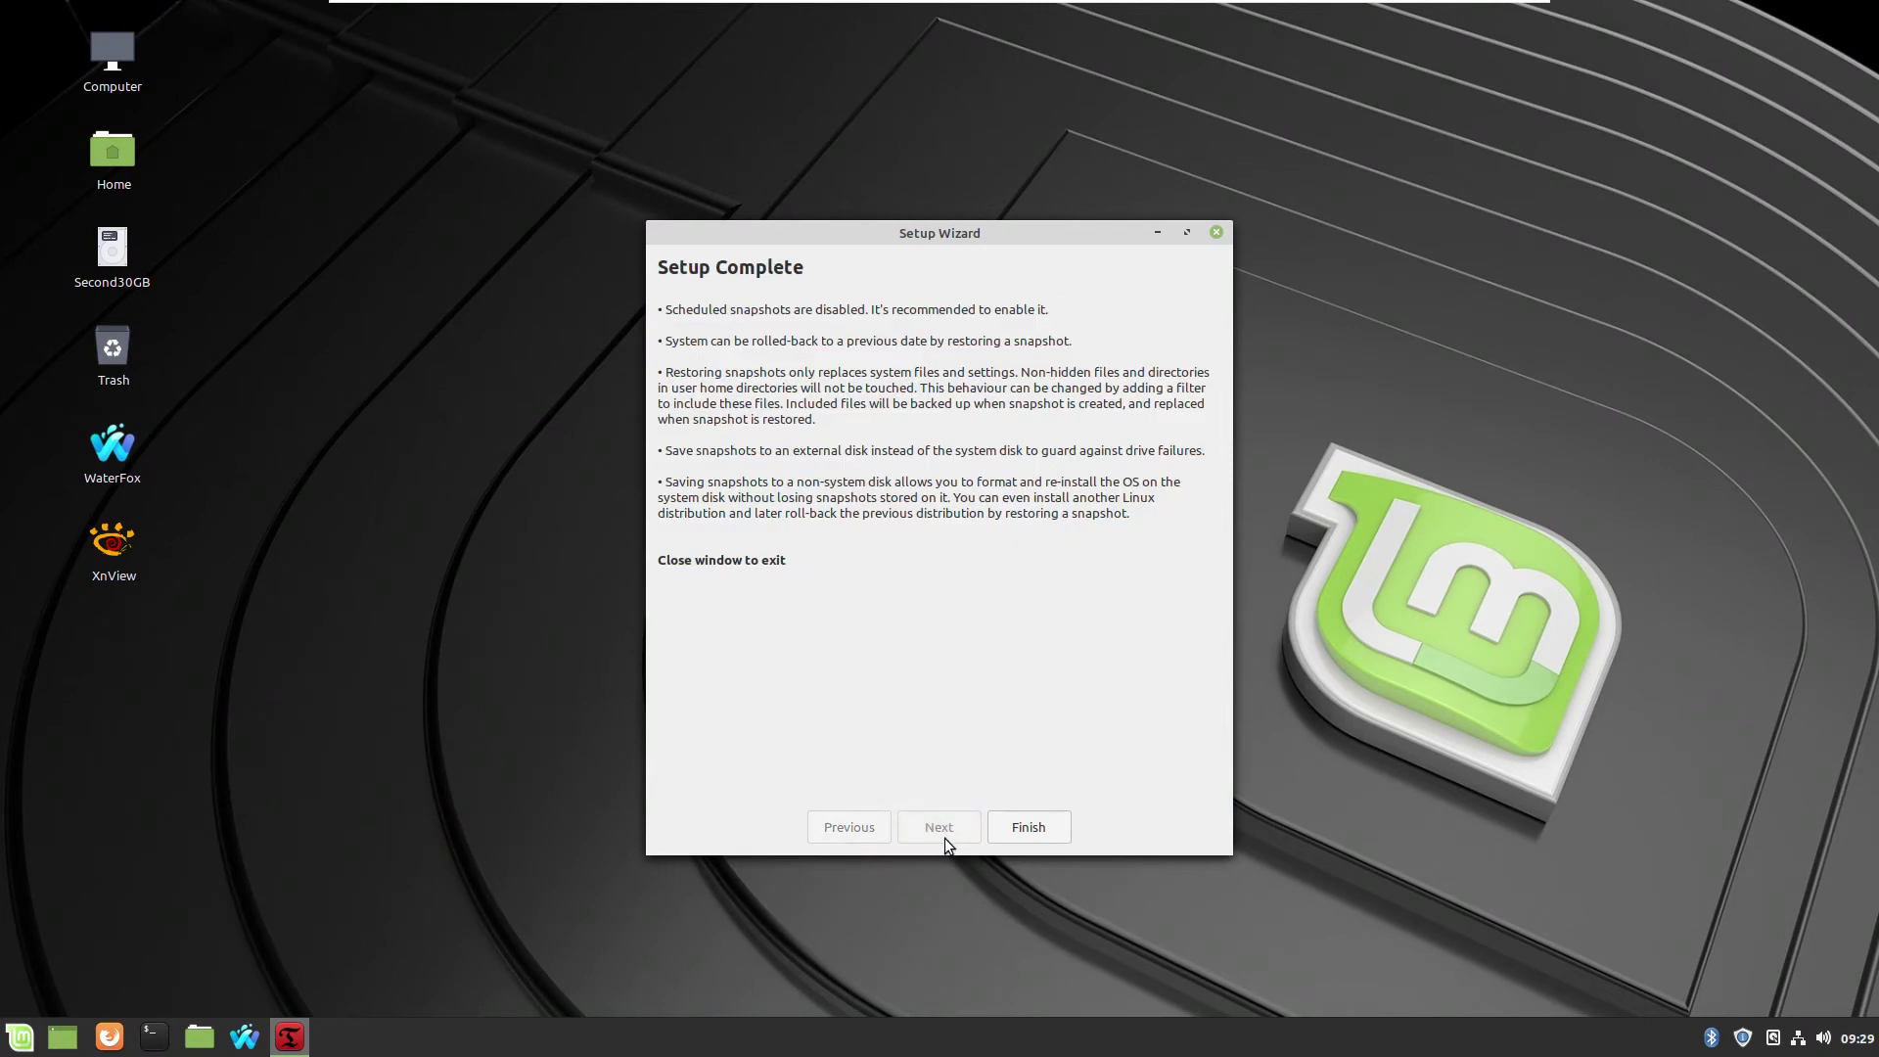
{"action": "left_click", "coordinate": [1029, 827]}
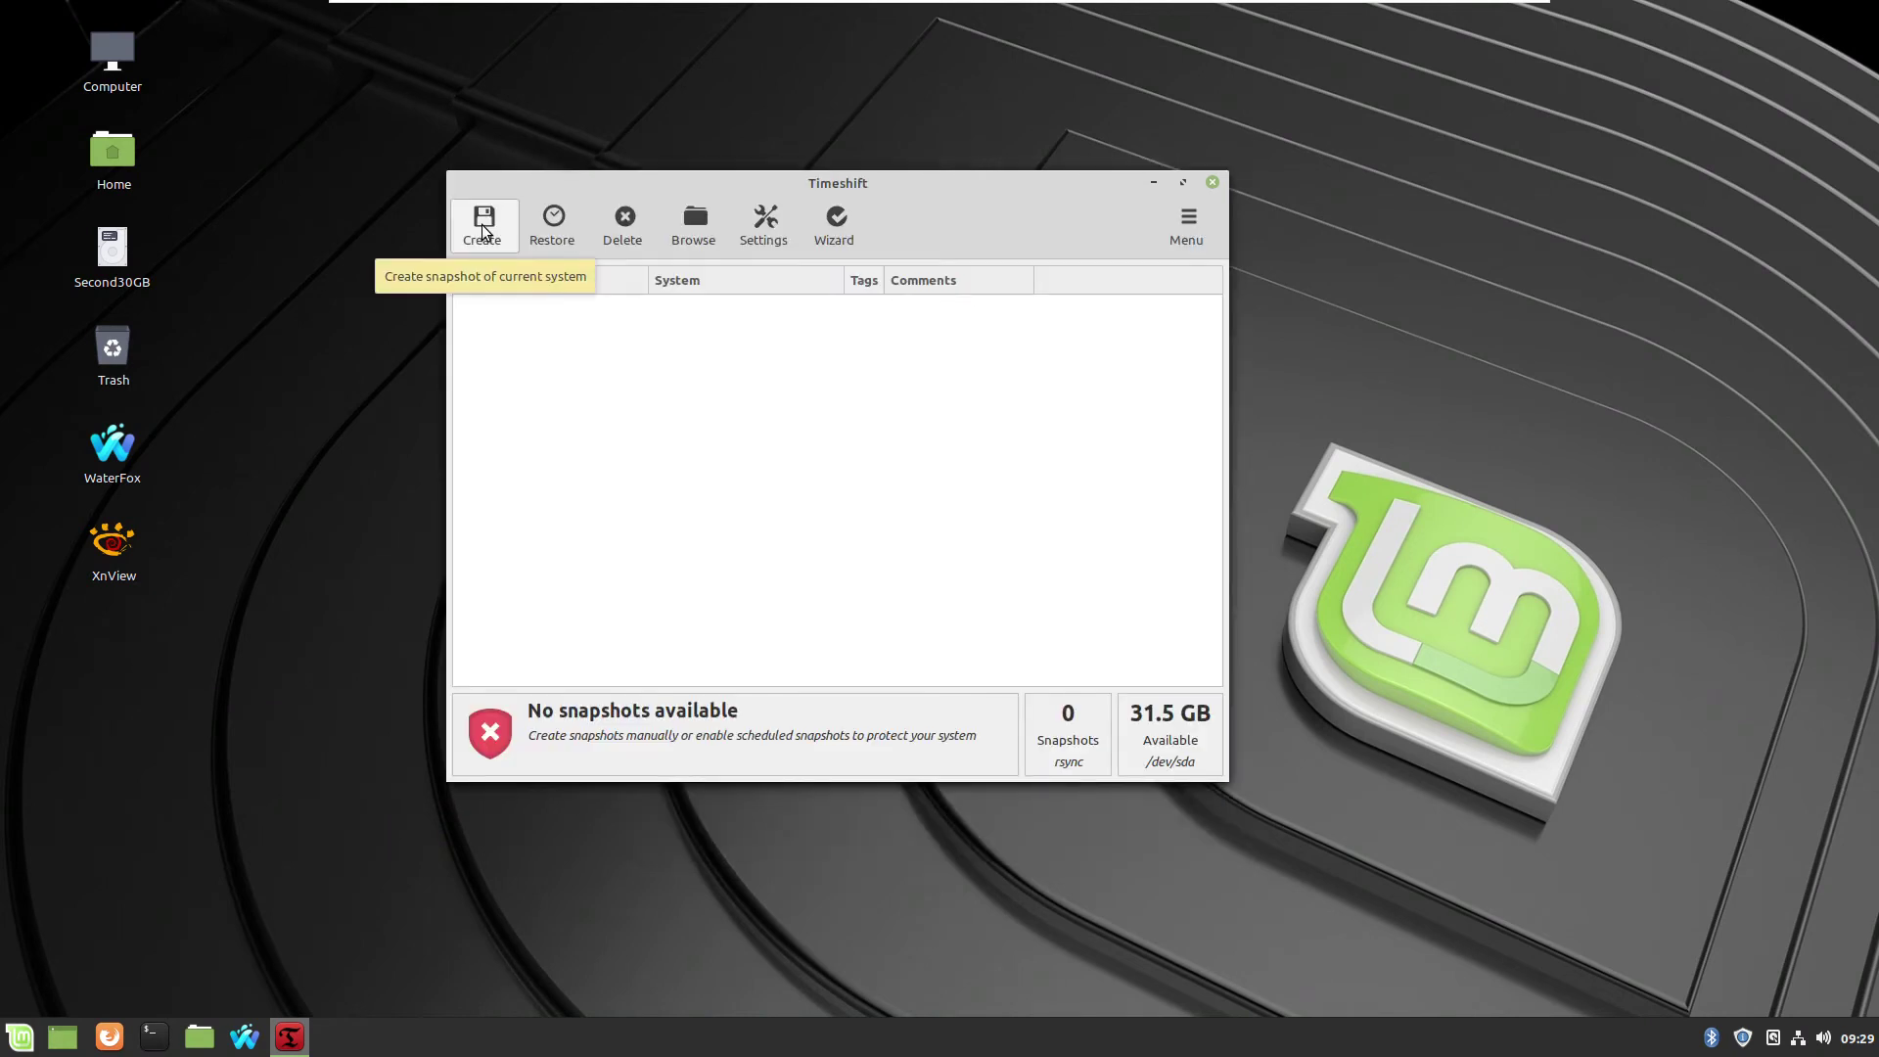
Create a snapshot of the current LinuxMint 19.3 system on /dev/sda
{"action": "left_click", "coordinate": [483, 231]}
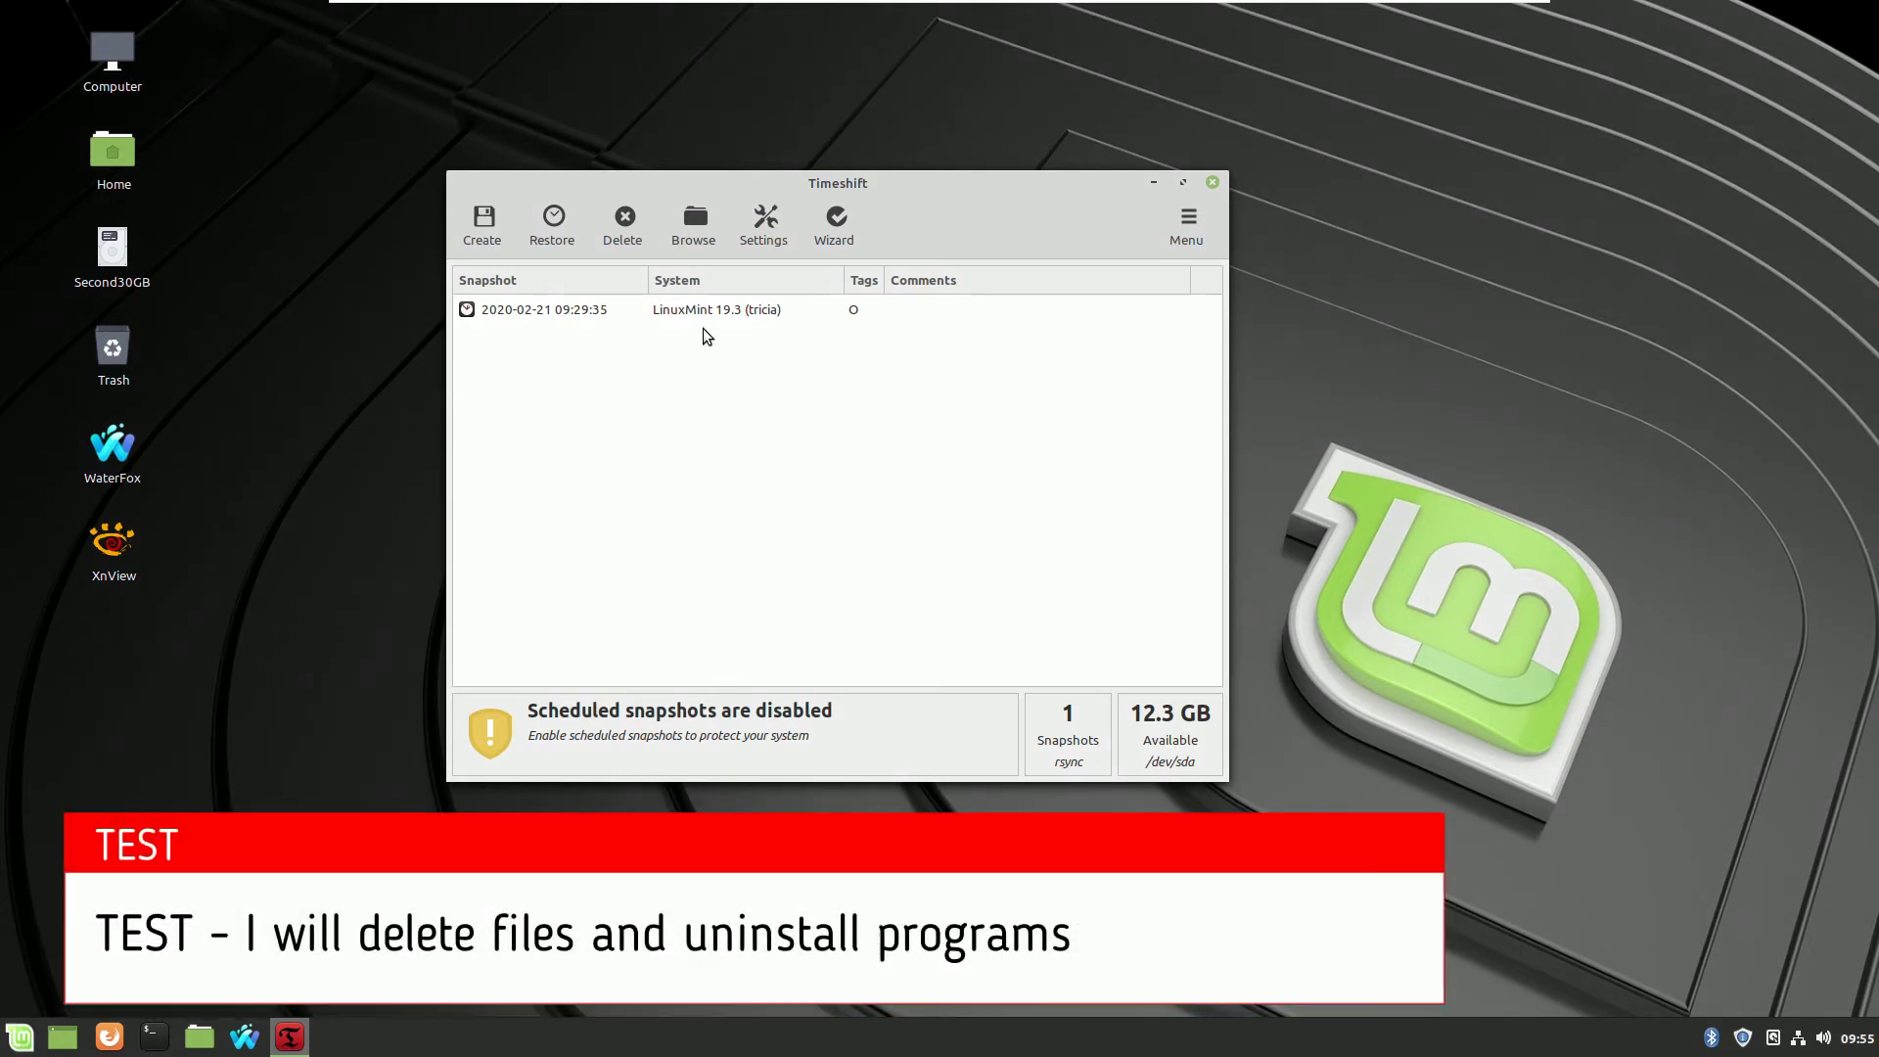
Minimise Timeshift and open the Themes settings from the applications menu
{"action": "left_click", "coordinate": [1151, 184]}
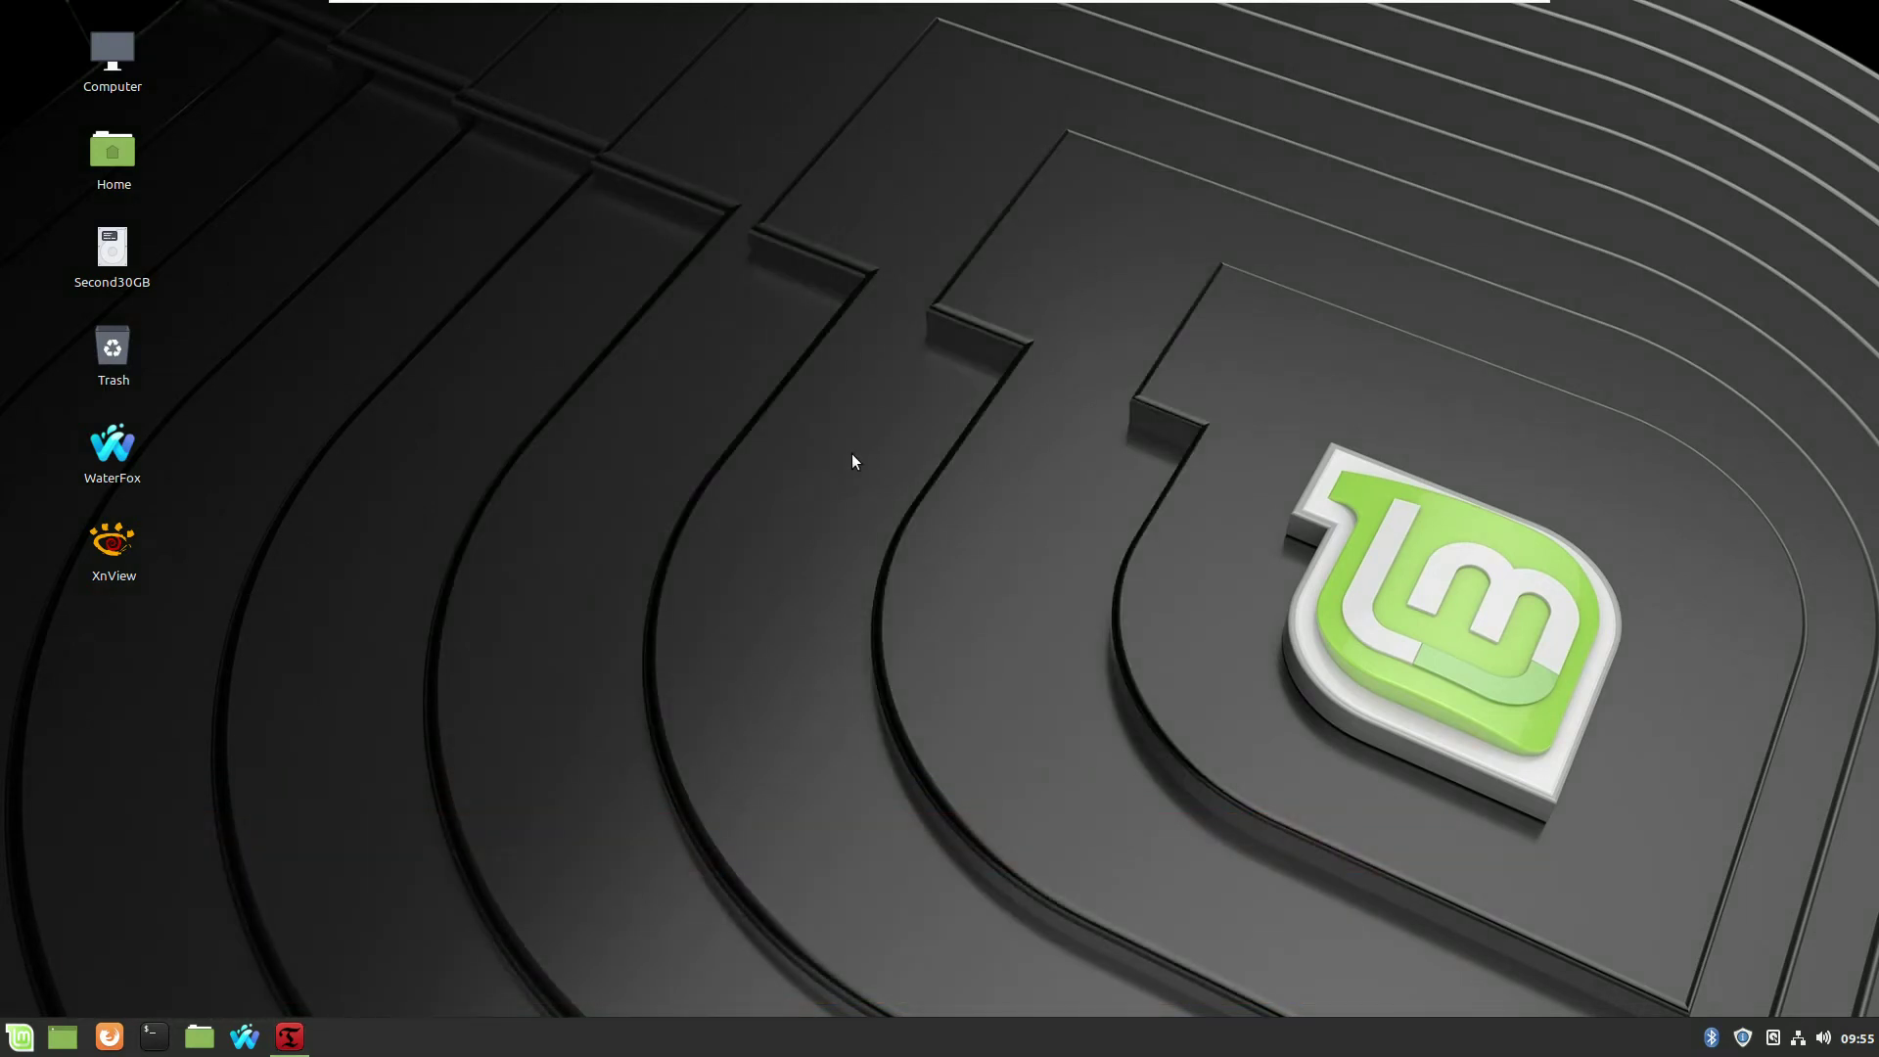
{"action": "right_click", "coordinate": [779, 292]}
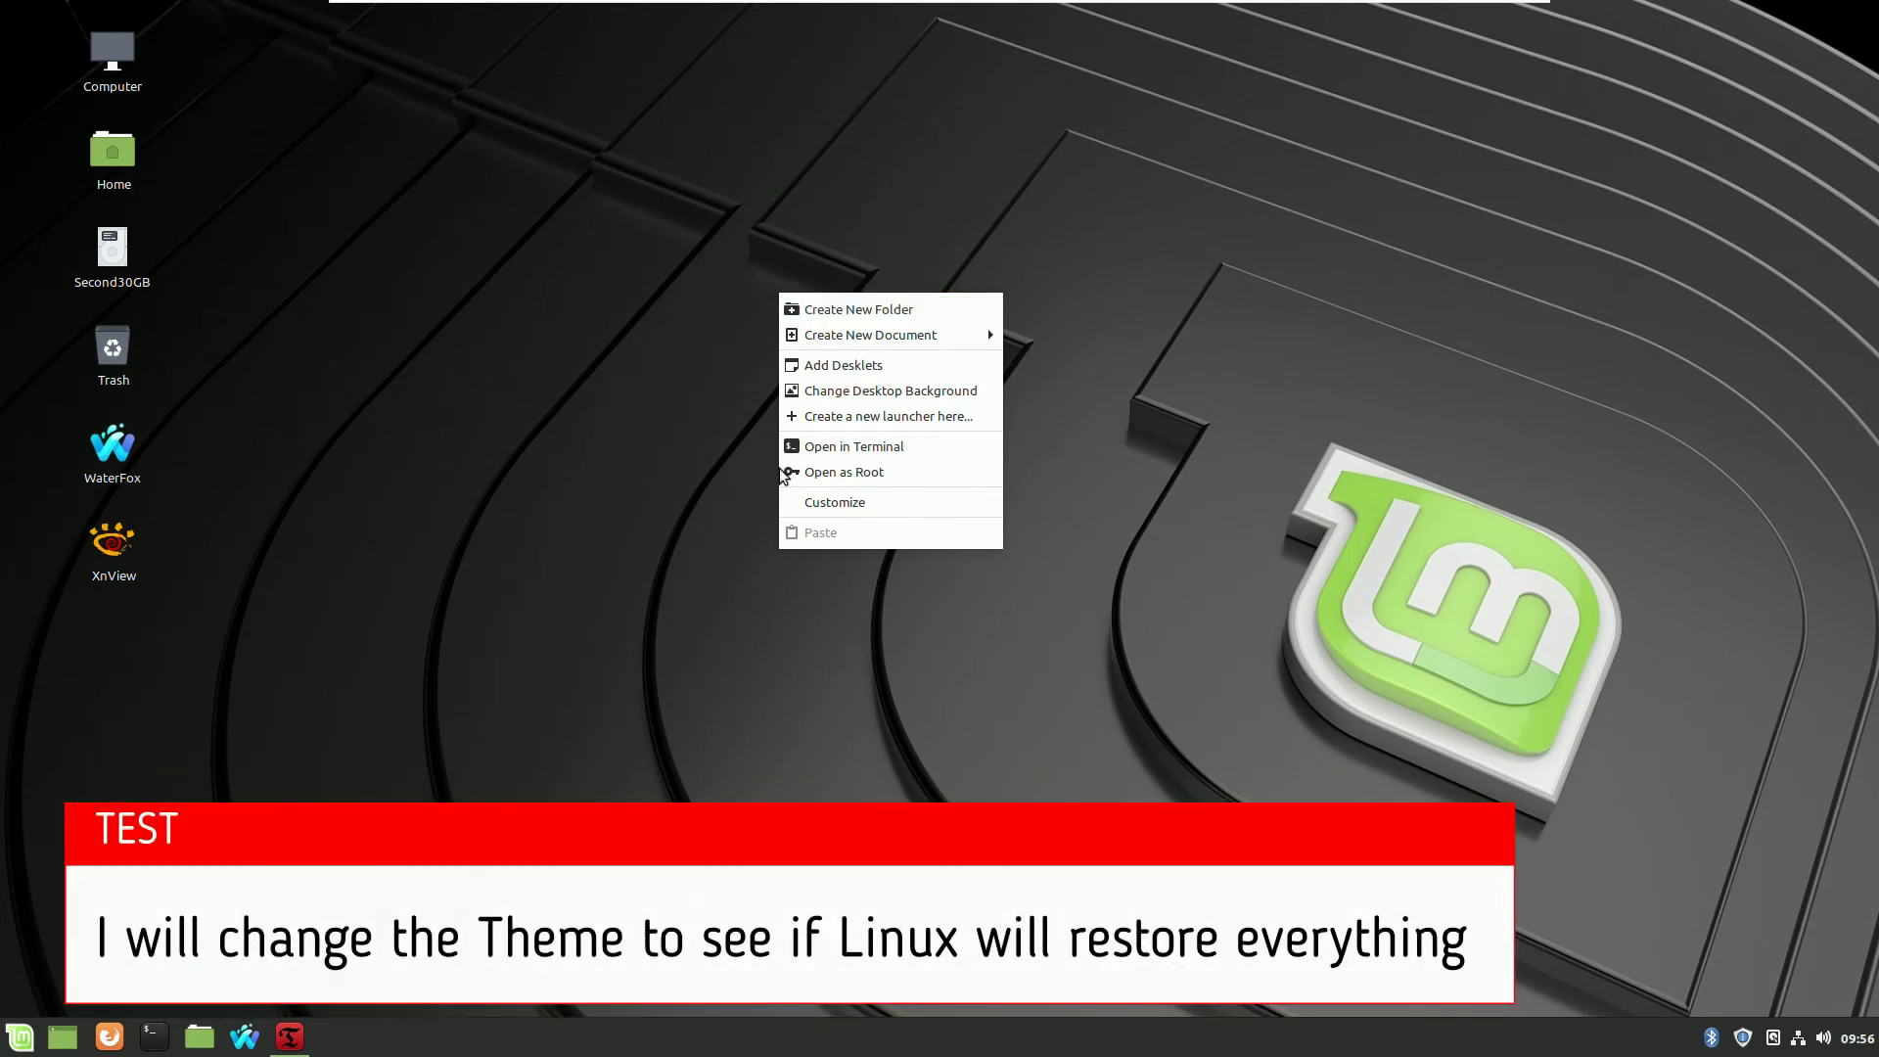
{"action": "key", "text": "Escape"}
{"action": "key", "text": "super"}
{"action": "scroll", "coordinate": [323, 803], "scroll_direction": "down", "scroll_amount": 5}
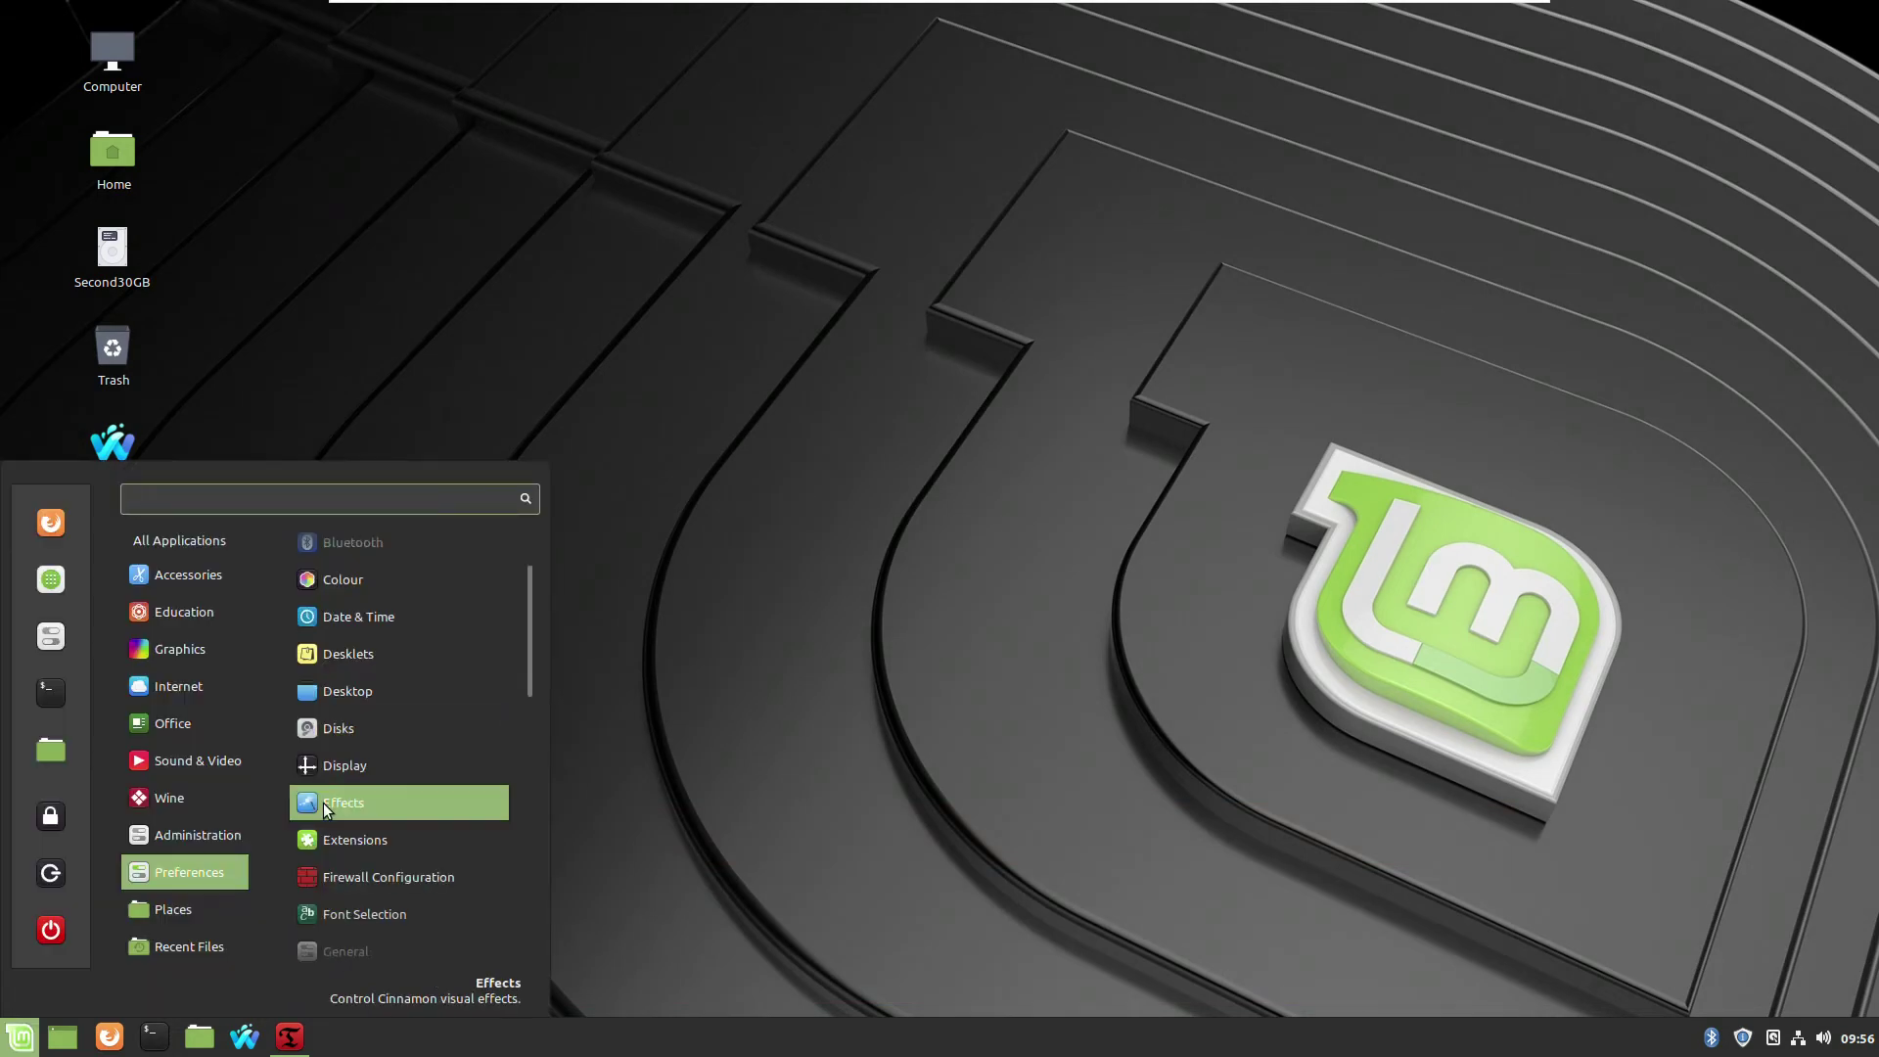
{"action": "scroll", "coordinate": [323, 803], "scroll_direction": "down", "scroll_amount": 7}
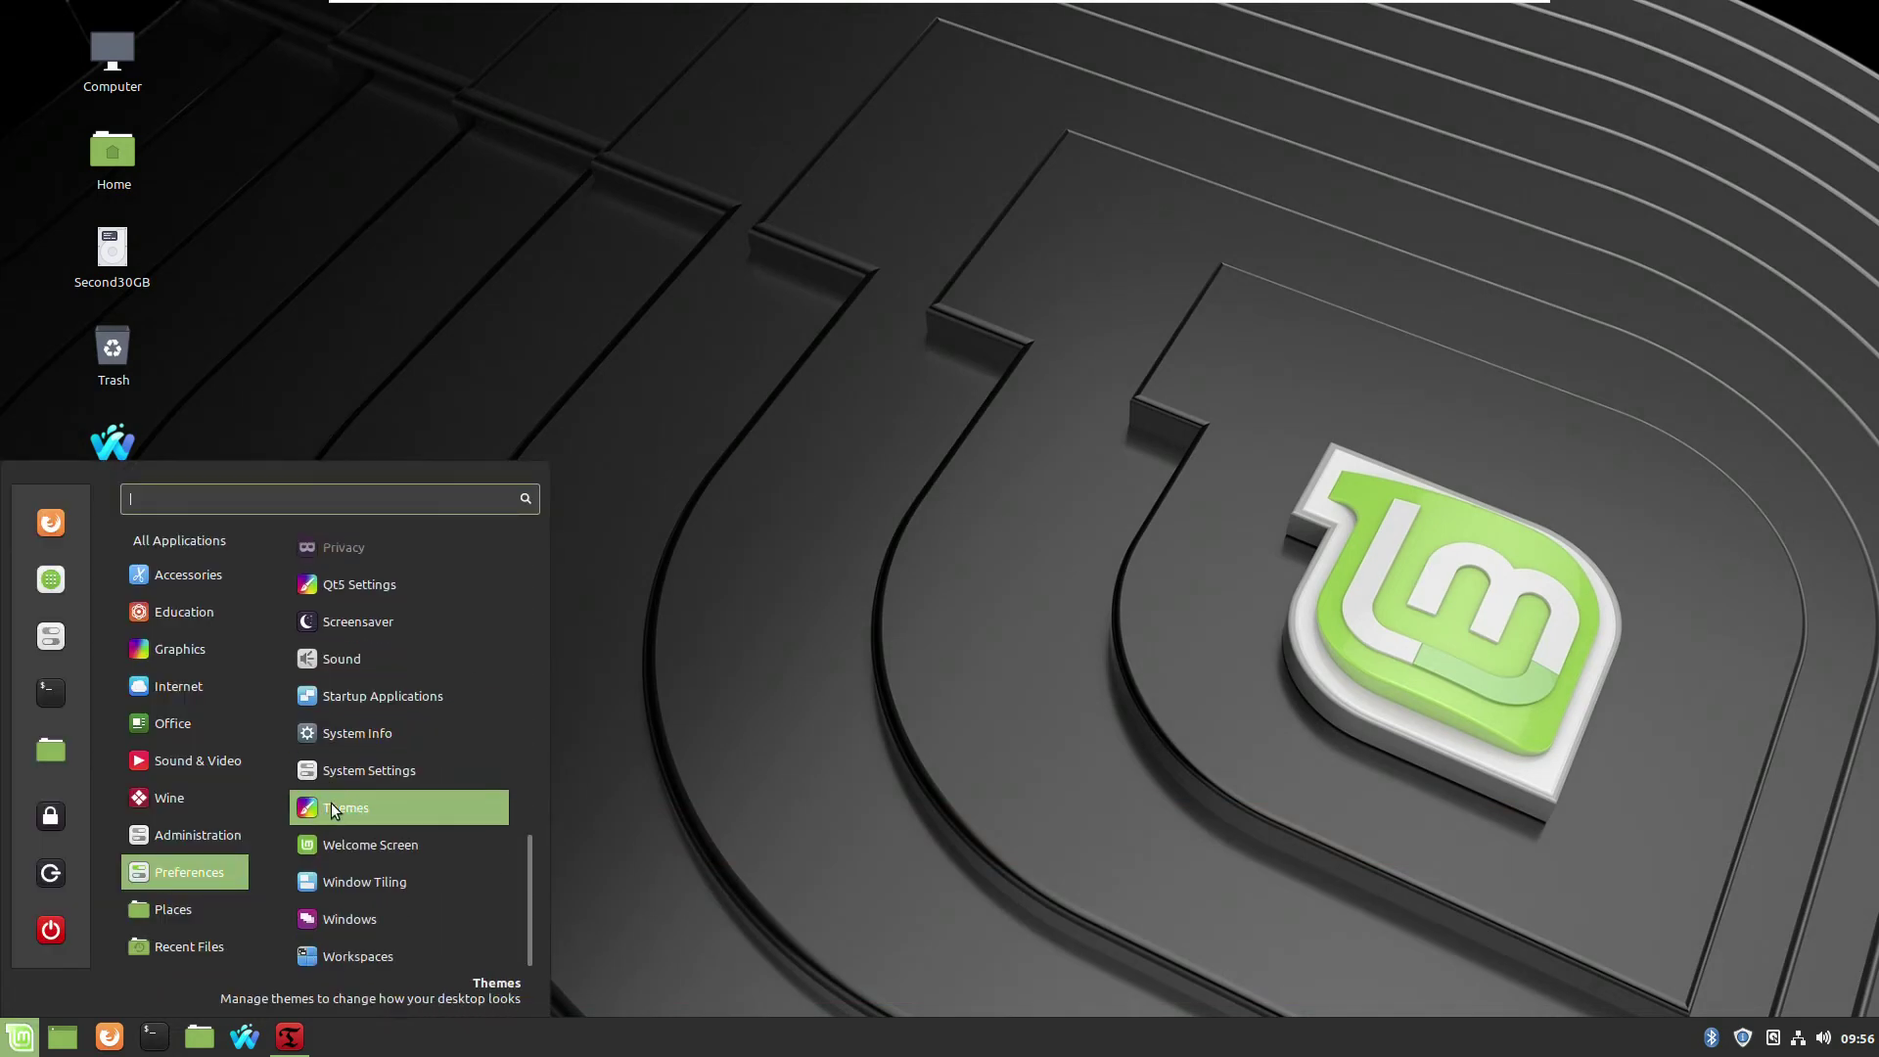
{"action": "left_click", "coordinate": [333, 811]}
Apply Windows-10-Acrylic-5.0 as the controls theme and a Windows-10 desktop theme, then close Themes
{"action": "left_click", "coordinate": [1143, 547]}
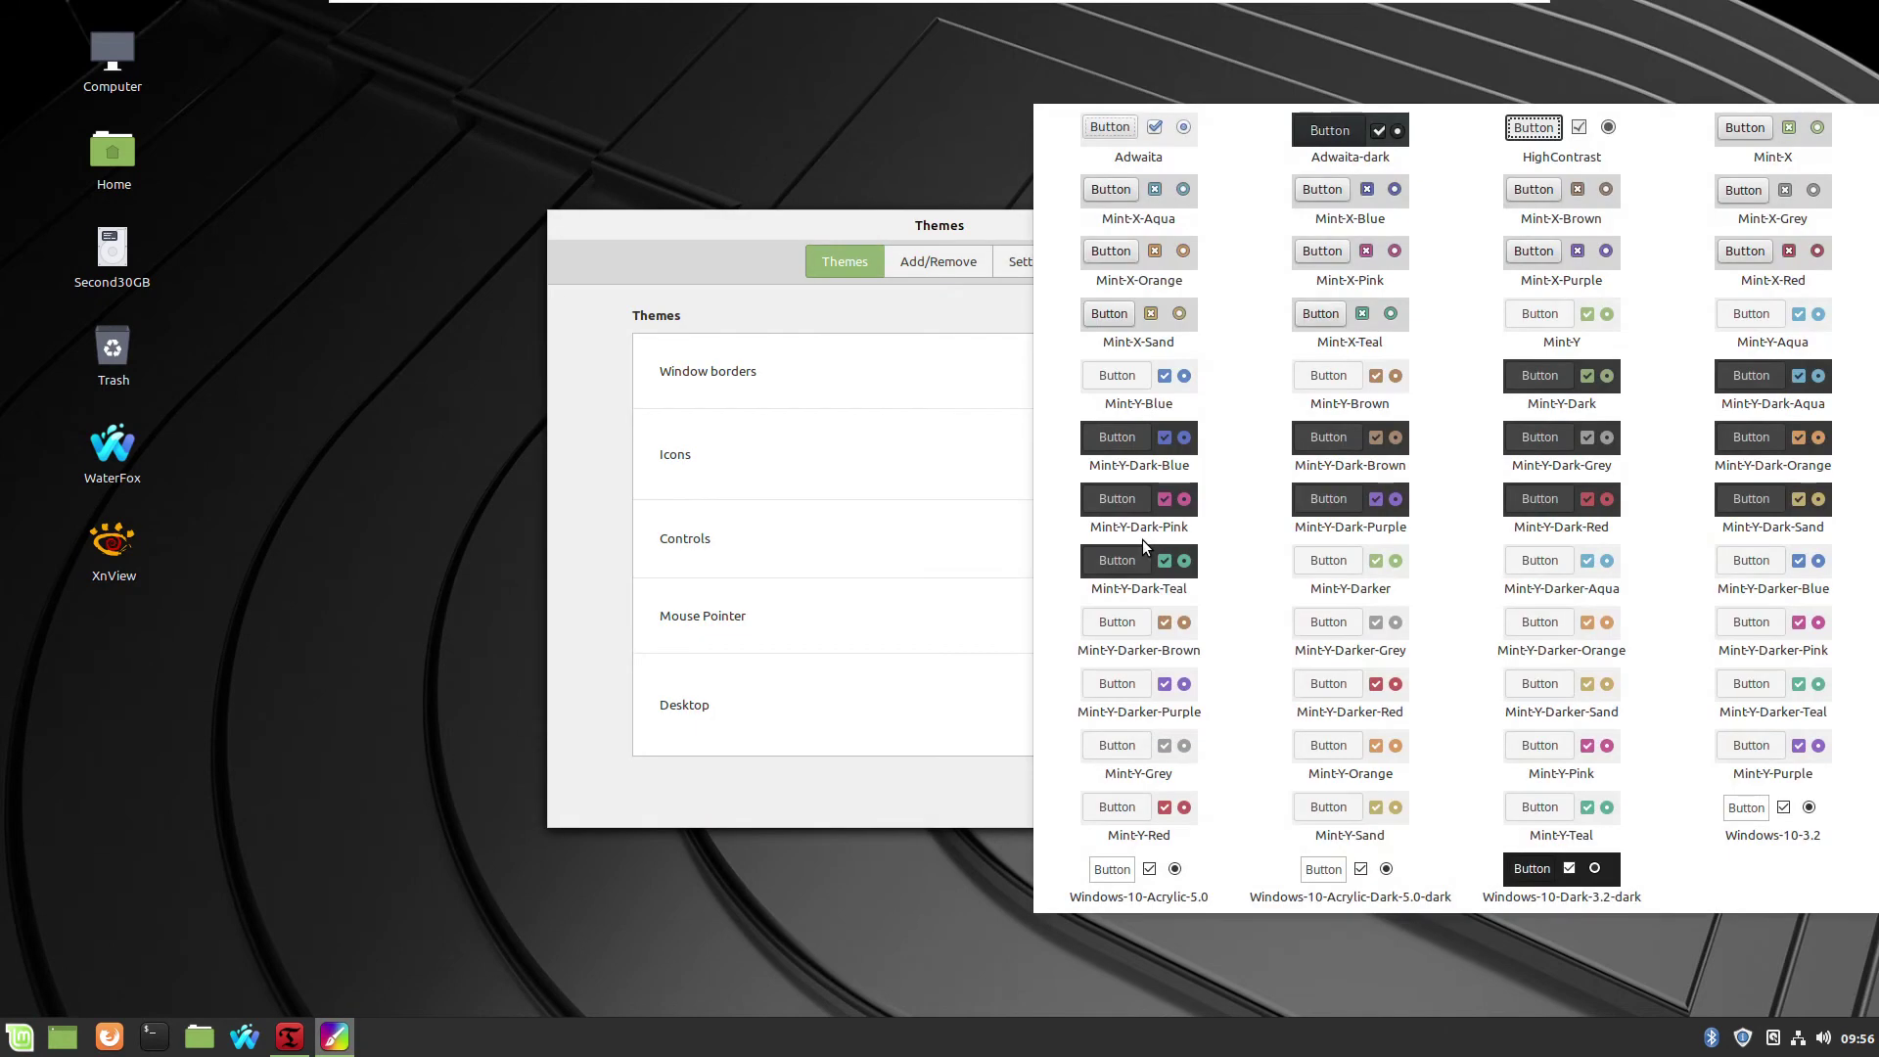
{"action": "left_click", "coordinate": [1155, 875]}
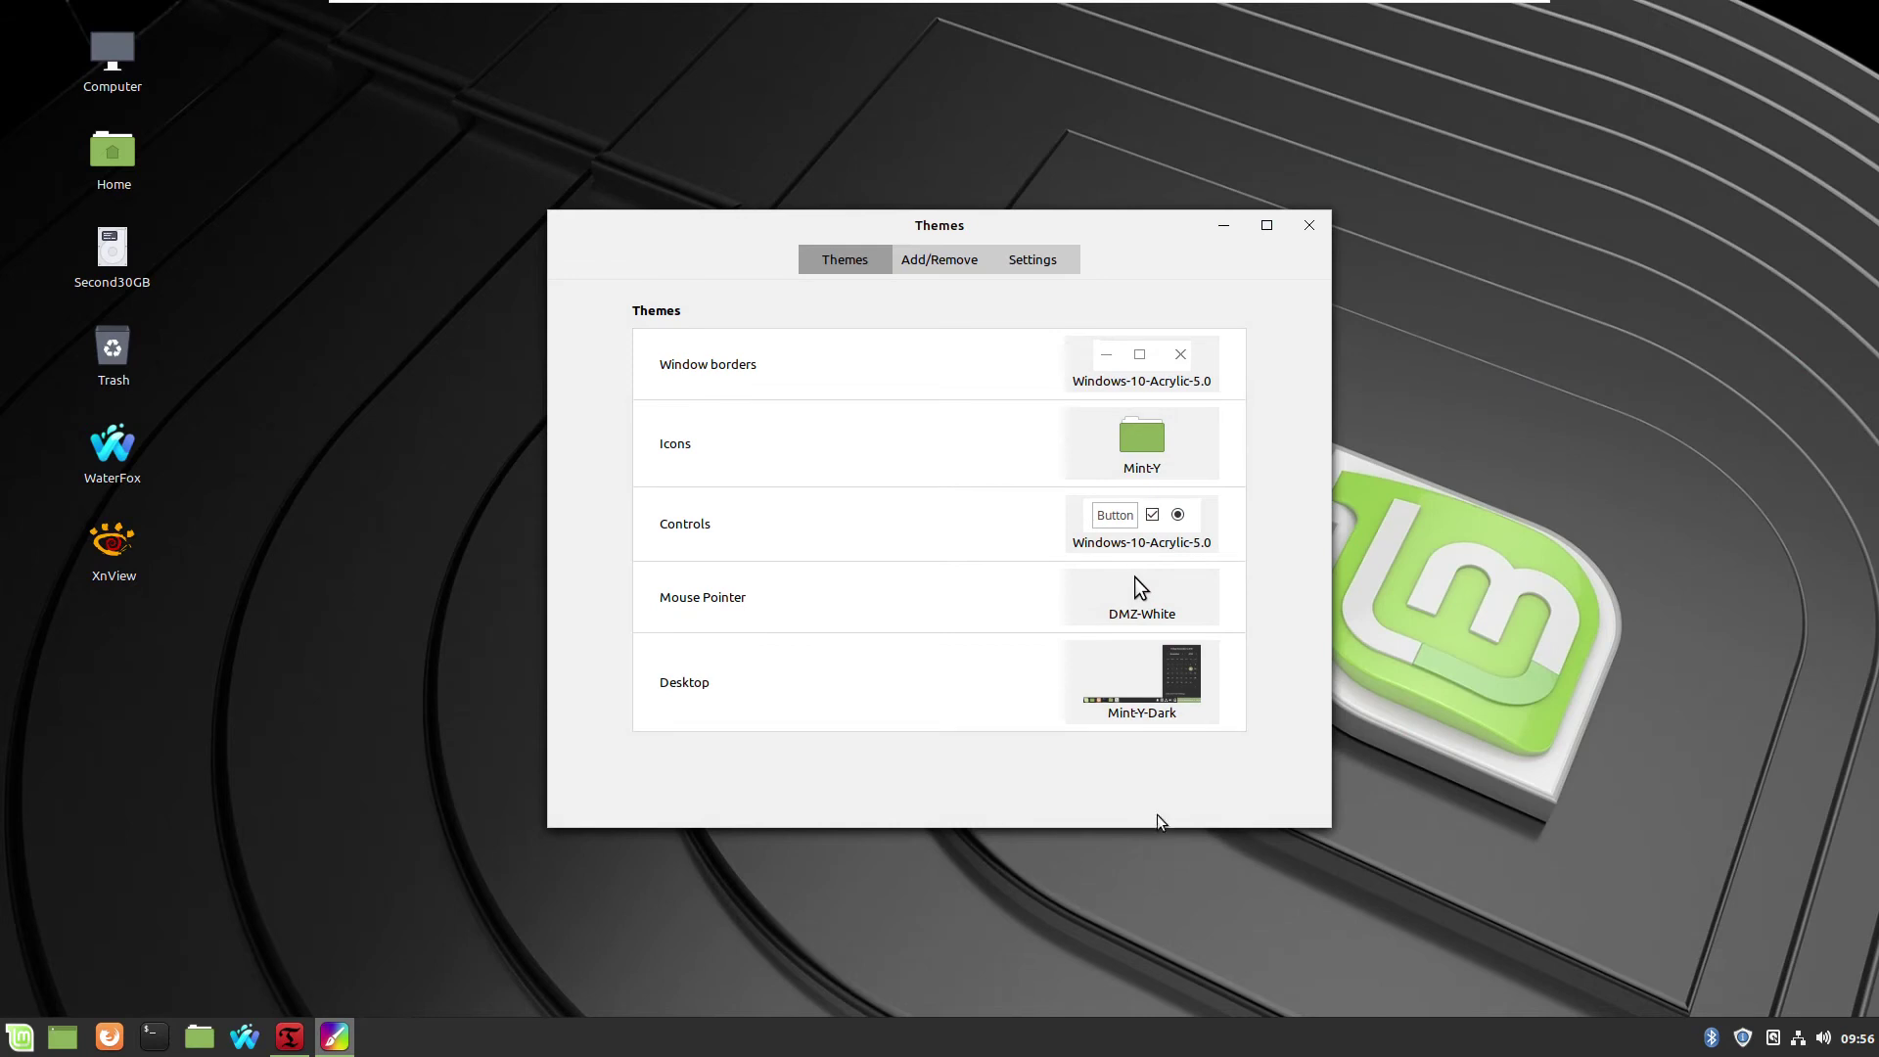
{"action": "left_click", "coordinate": [1151, 679]}
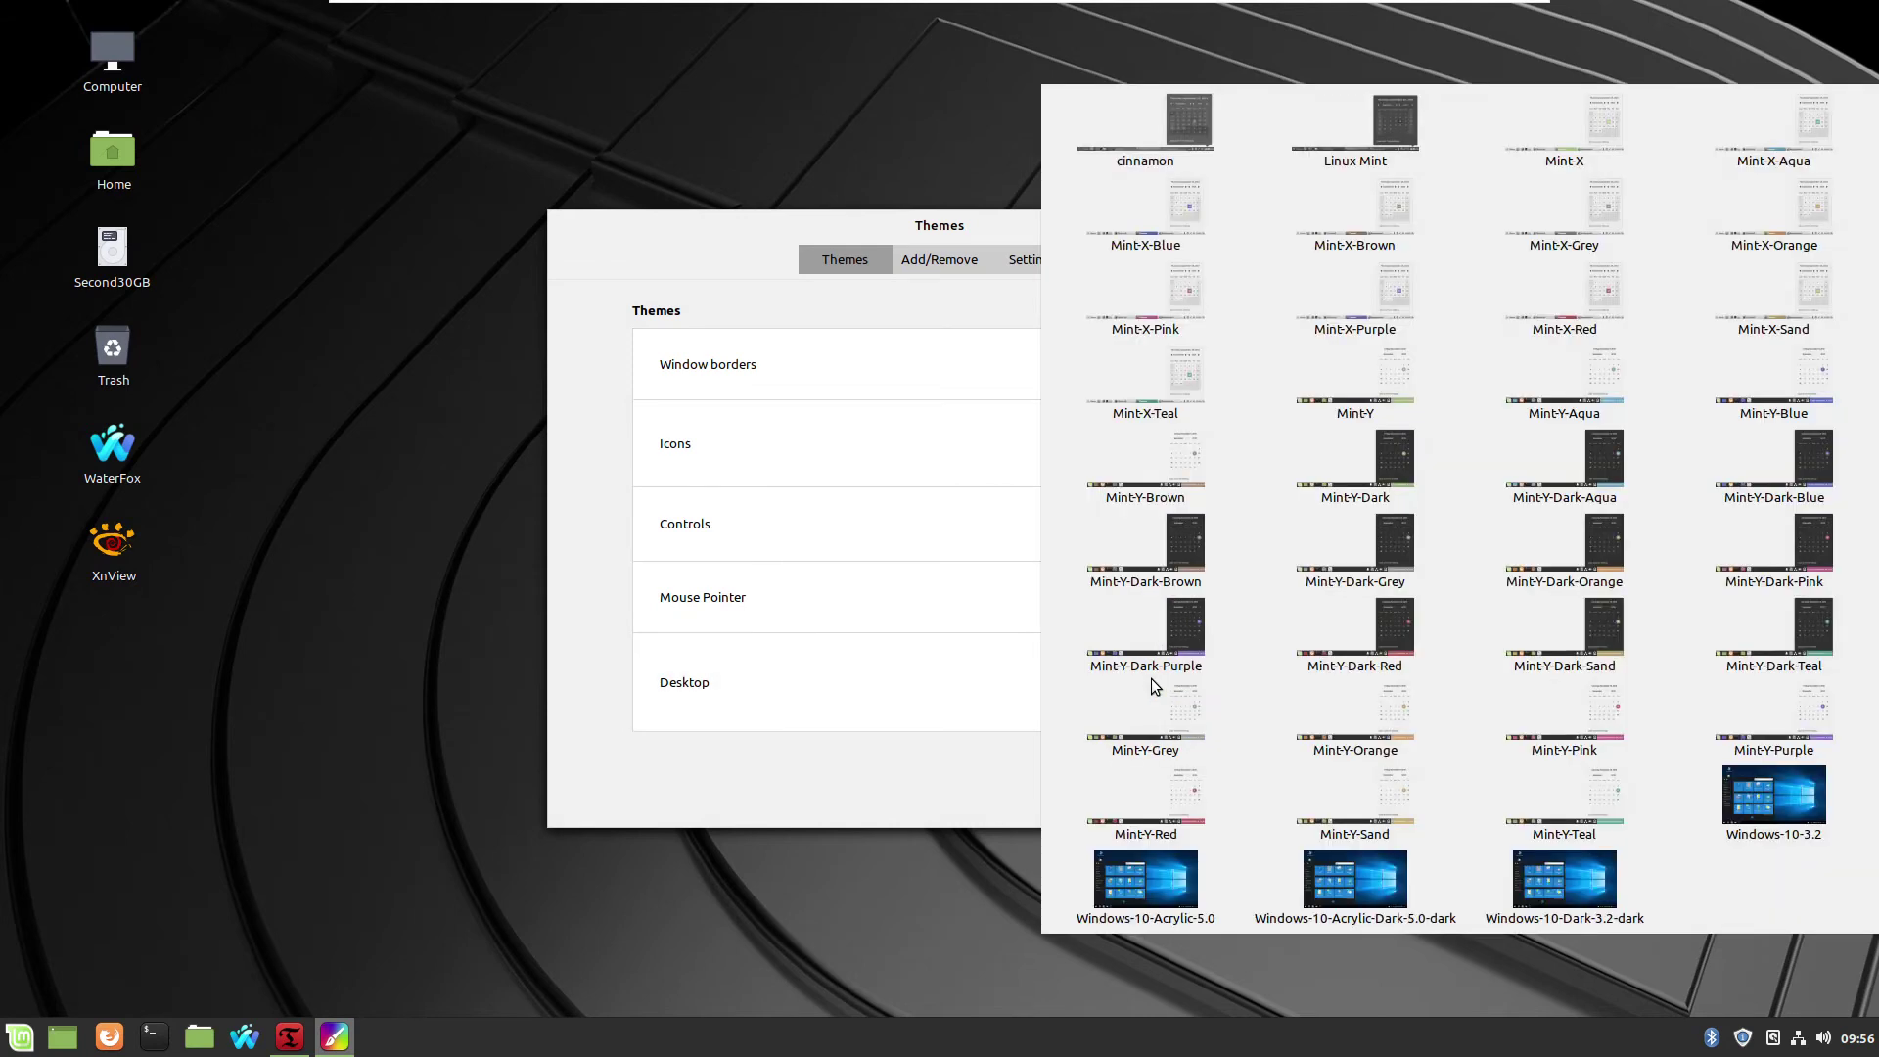
{"action": "left_click", "coordinate": [1145, 878]}
{"action": "left_click", "coordinate": [1309, 217]}
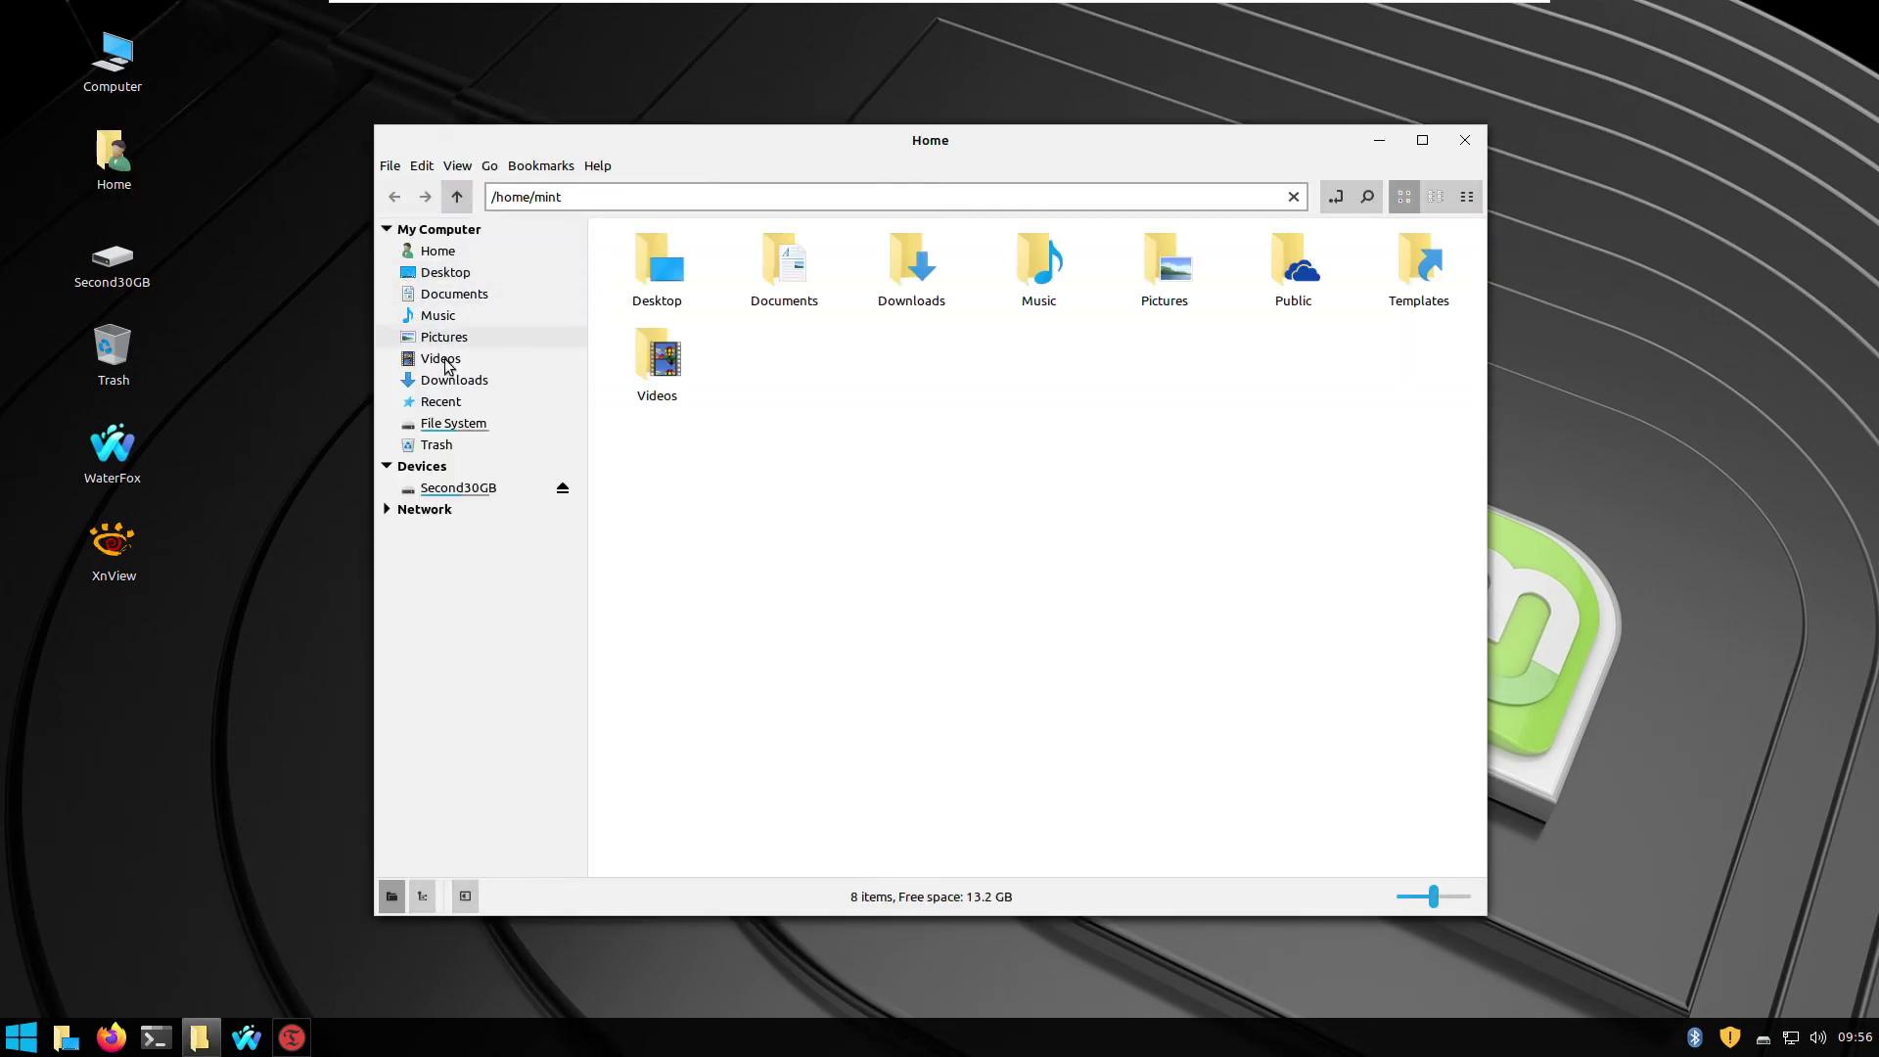
Delete the VMware-Player-15.5.1 bundle from the Downloads folder
{"action": "left_click", "coordinate": [453, 380]}
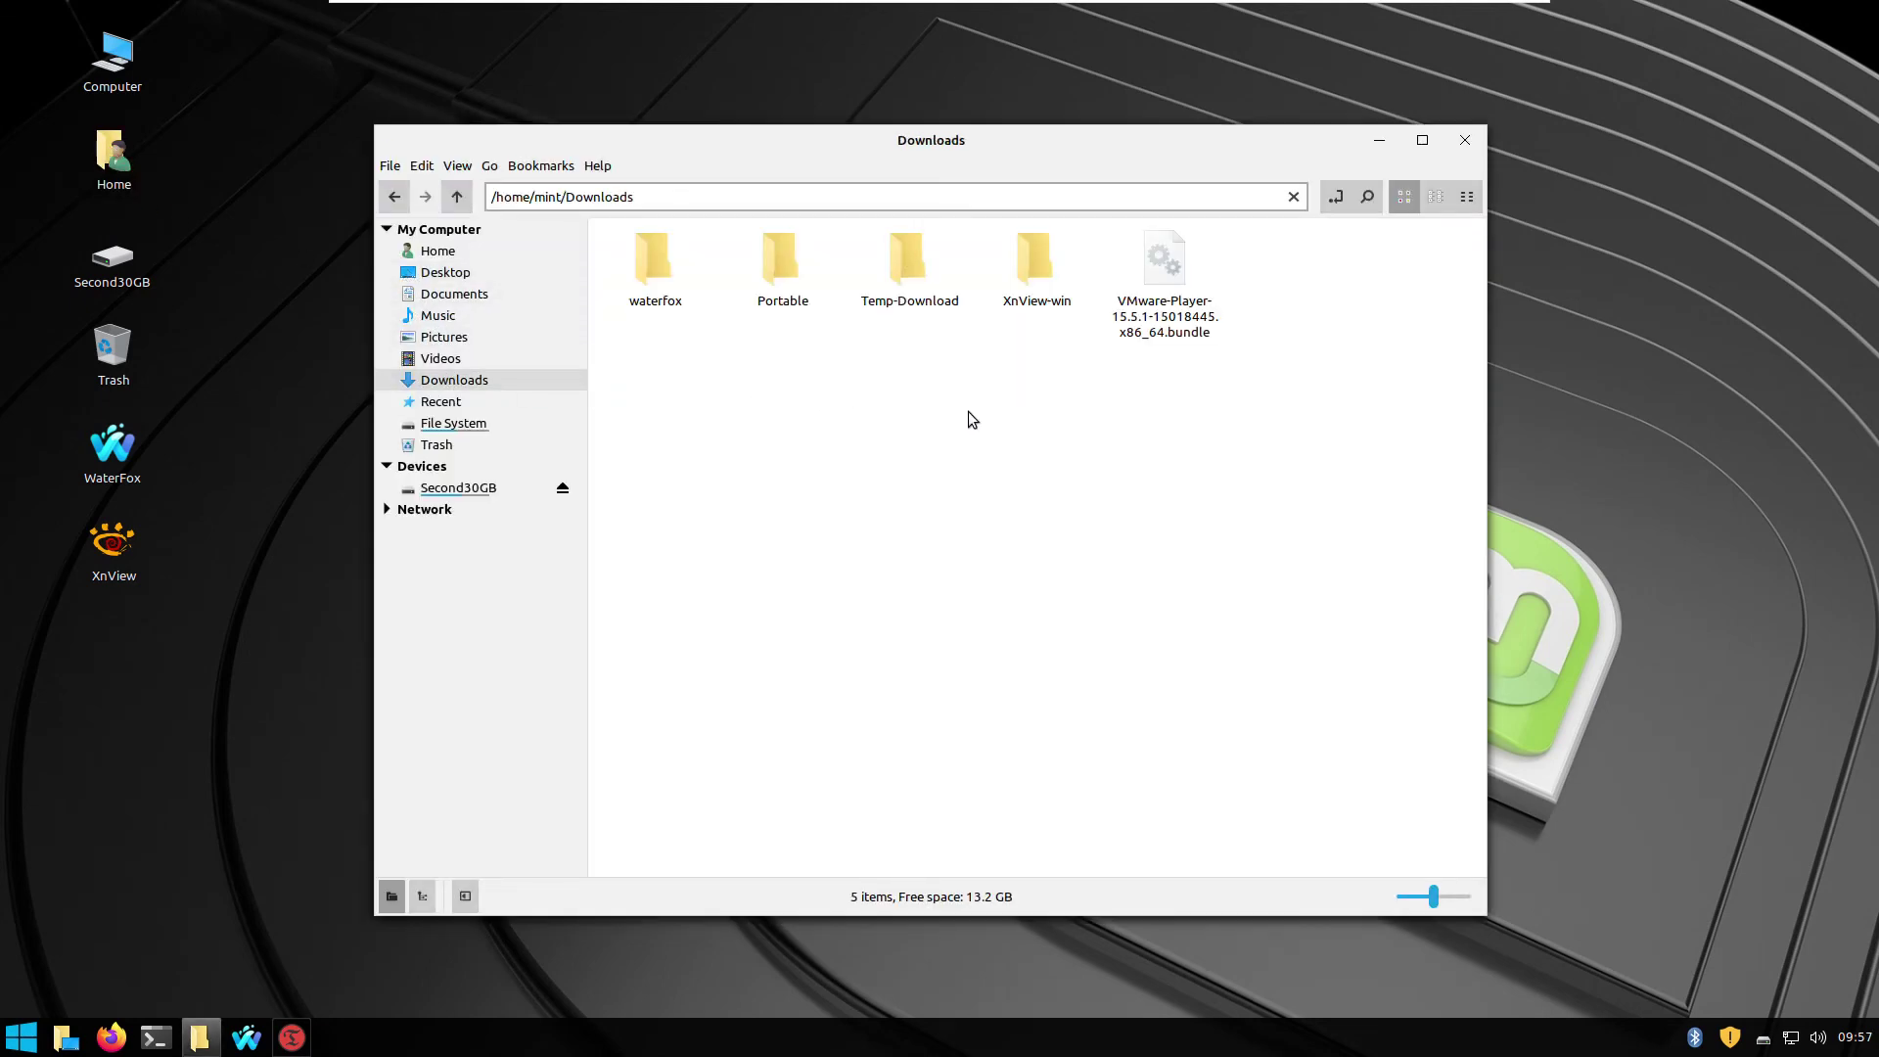
{"action": "left_click_drag", "start_coordinate": [1147, 262], "coordinate": [1171, 283]}
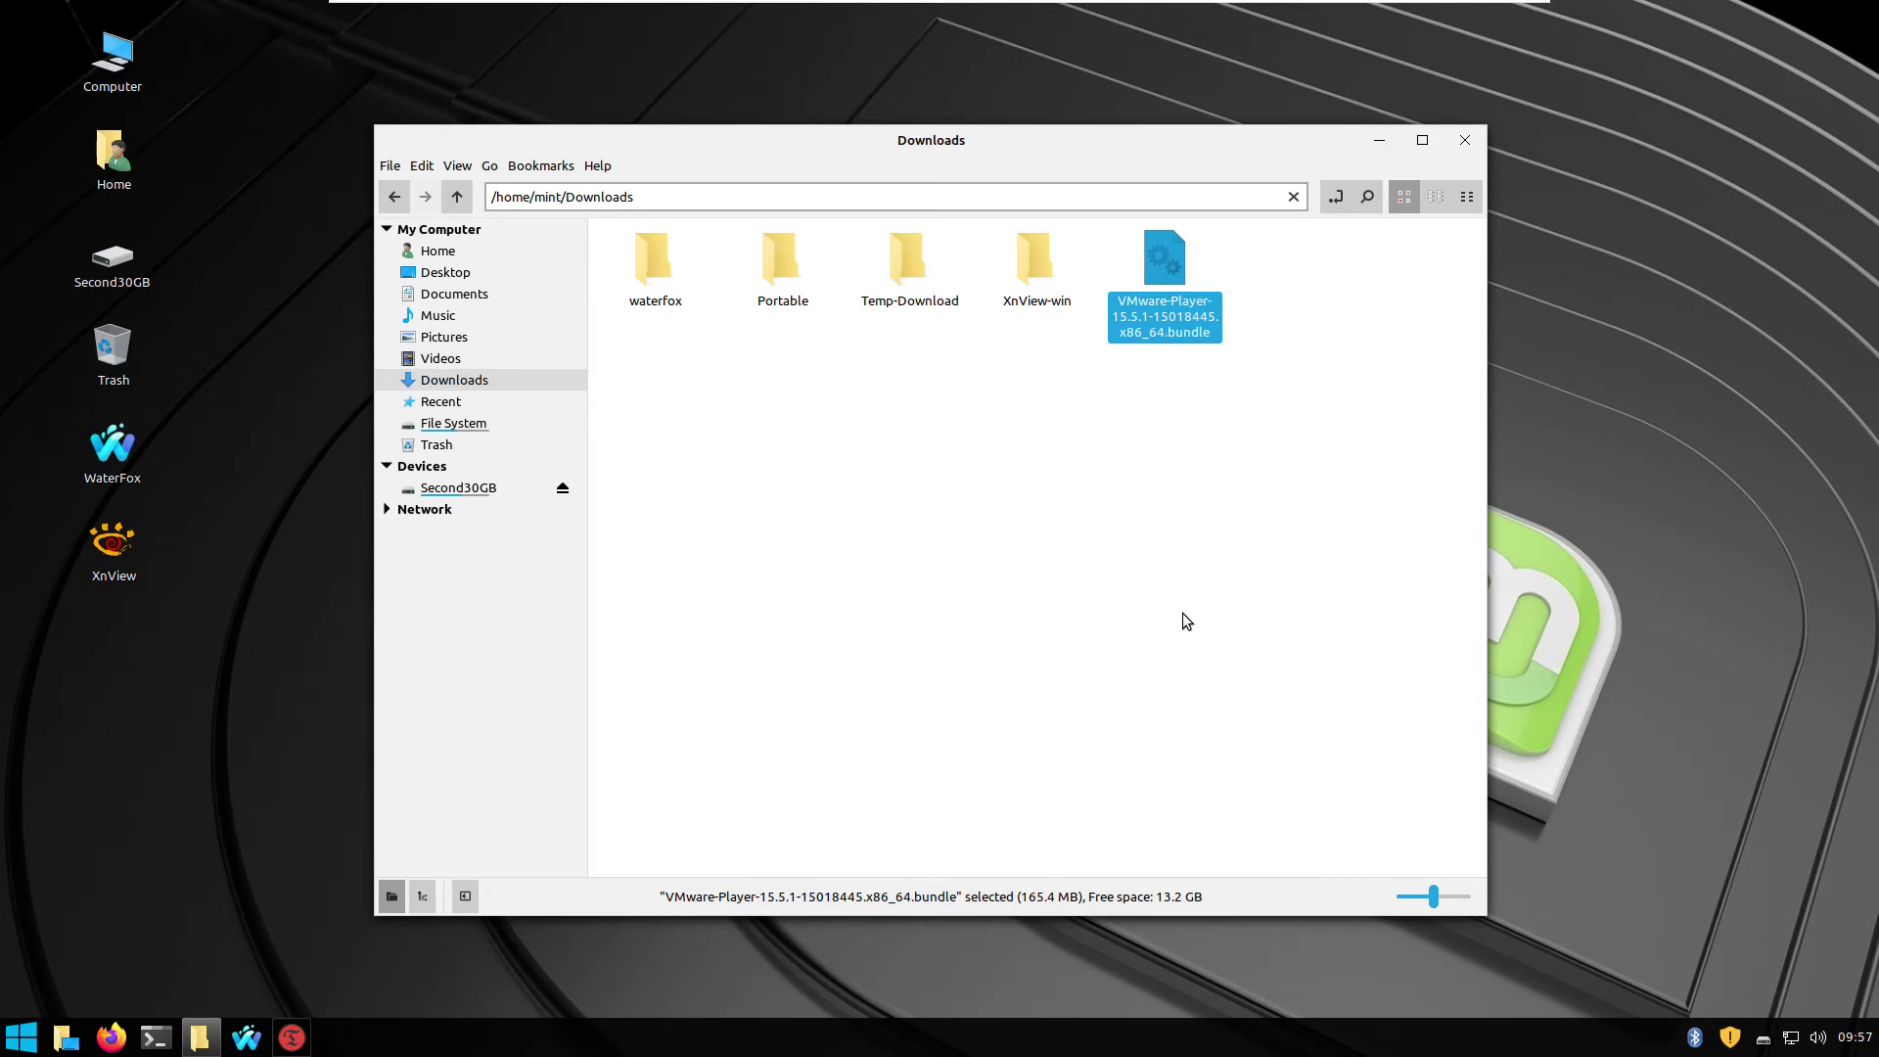
{"action": "key", "text": "Delete"}
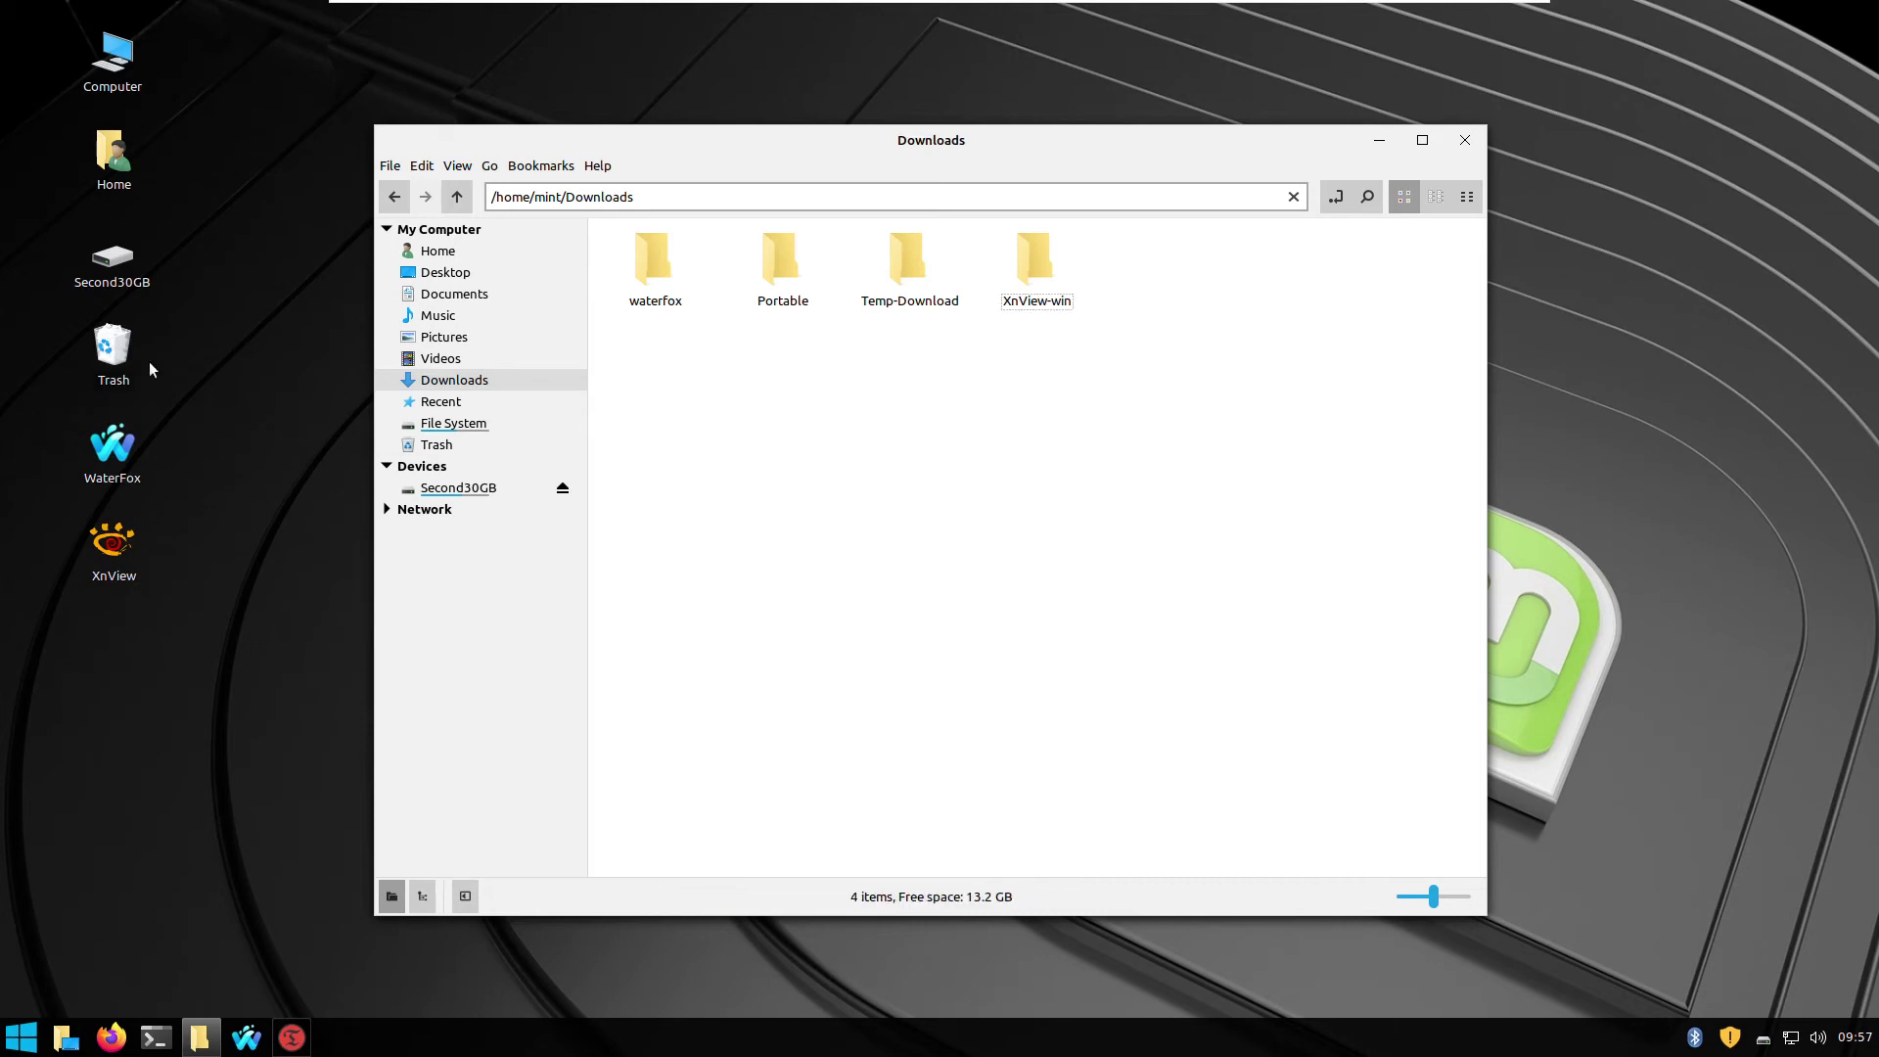
Permanently empty the desktop Trash and close the Downloads window
{"action": "left_click", "coordinate": [122, 354]}
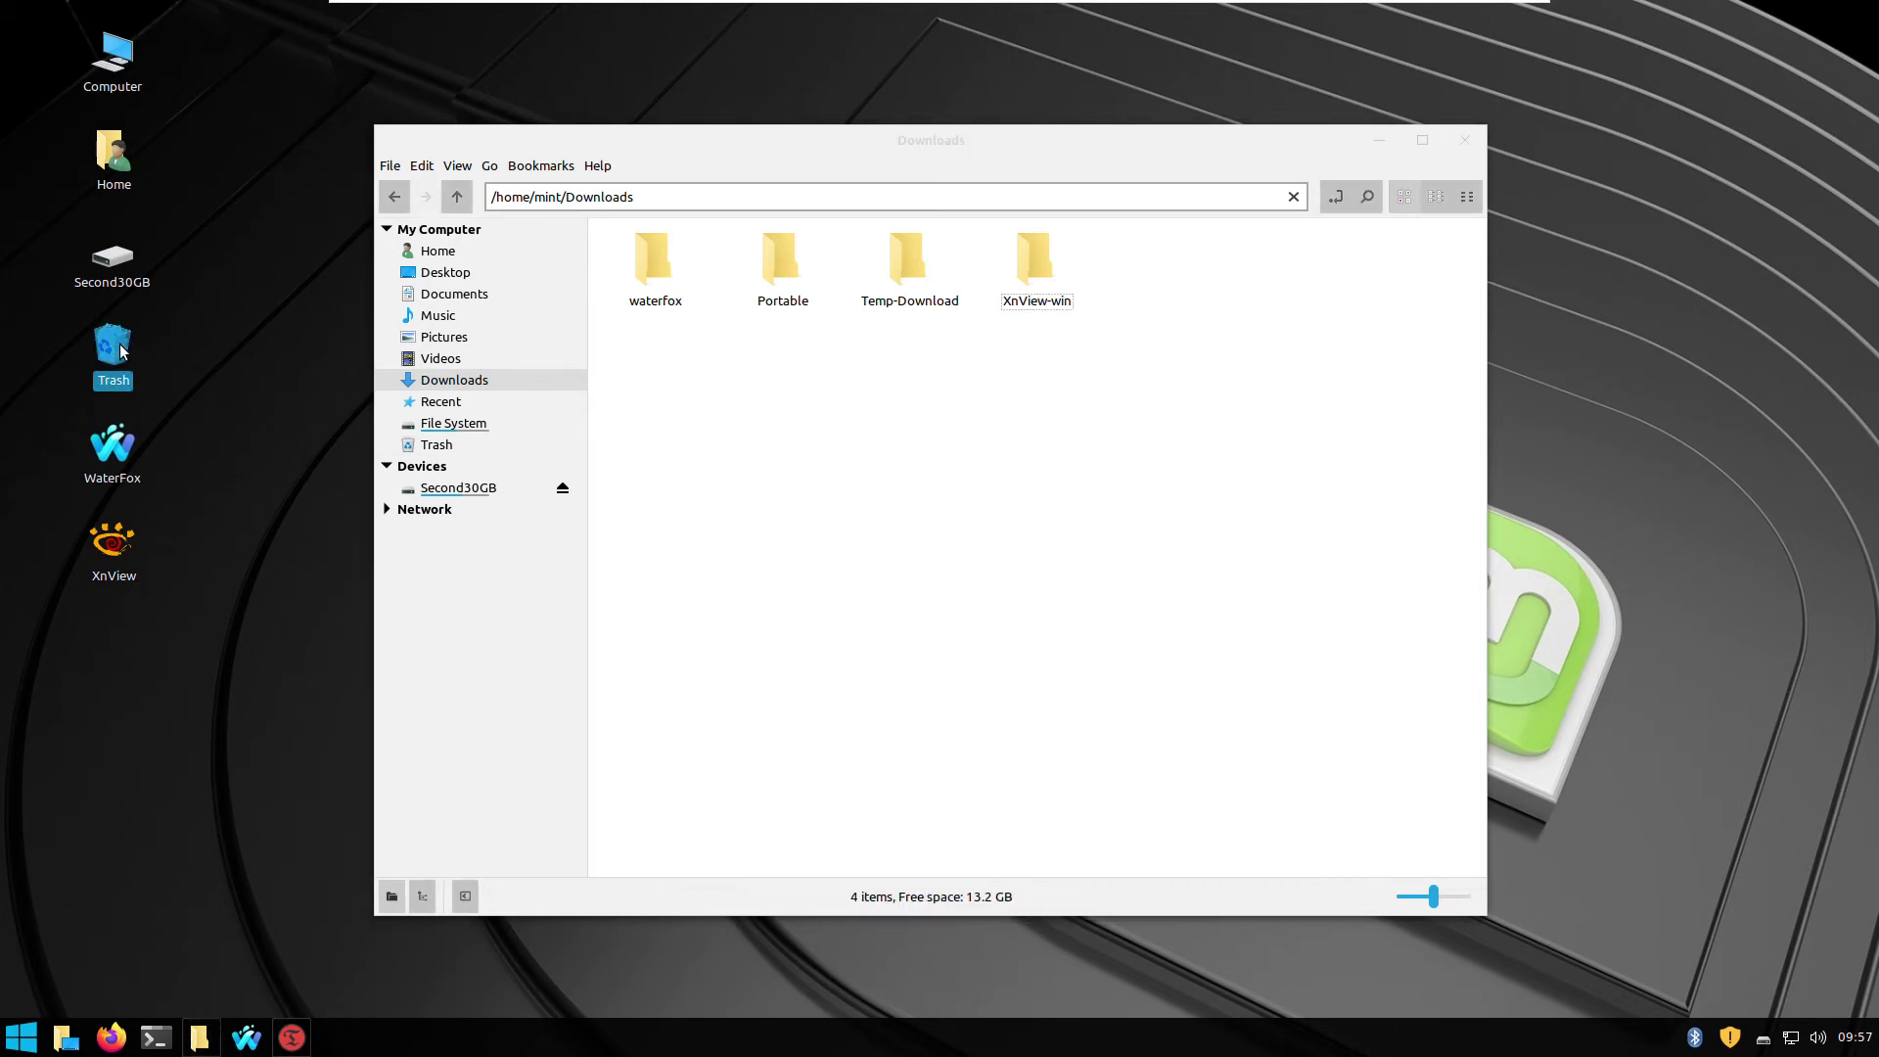
{"action": "right_click", "coordinate": [121, 353]}
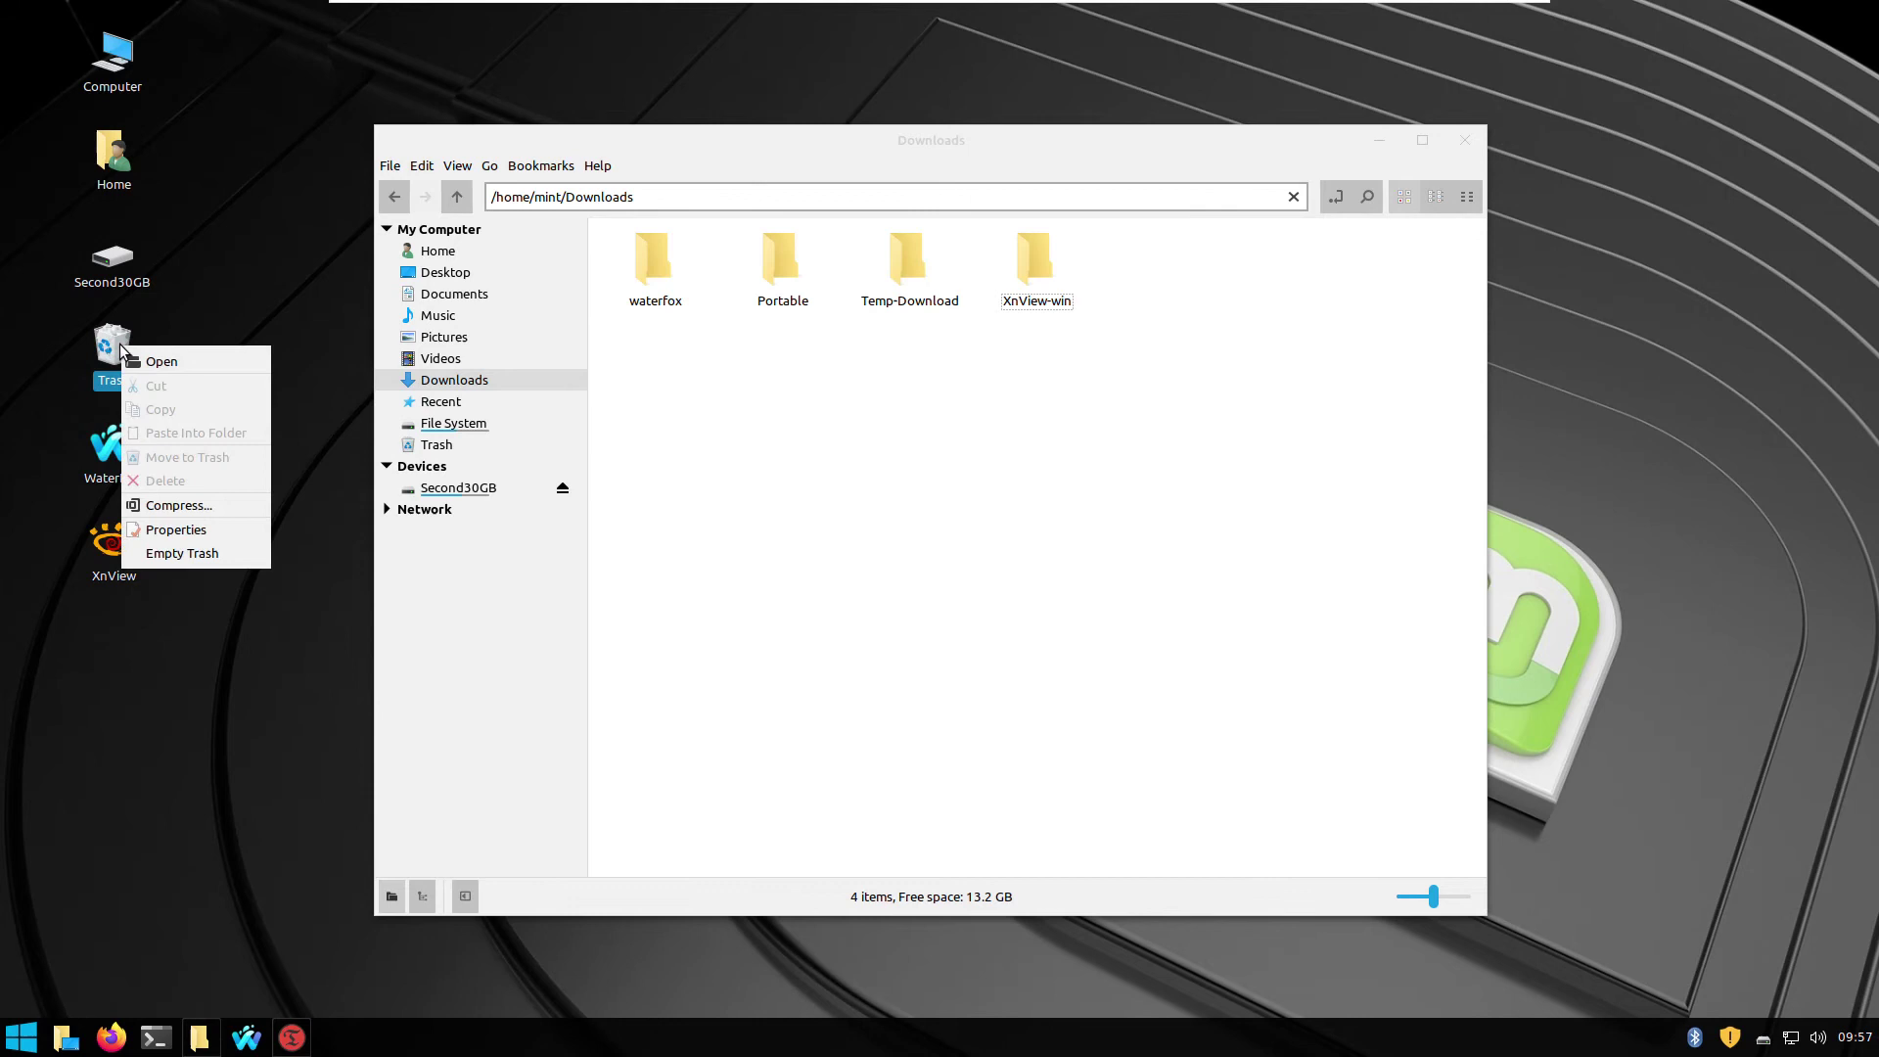
{"action": "left_click", "coordinate": [178, 556]}
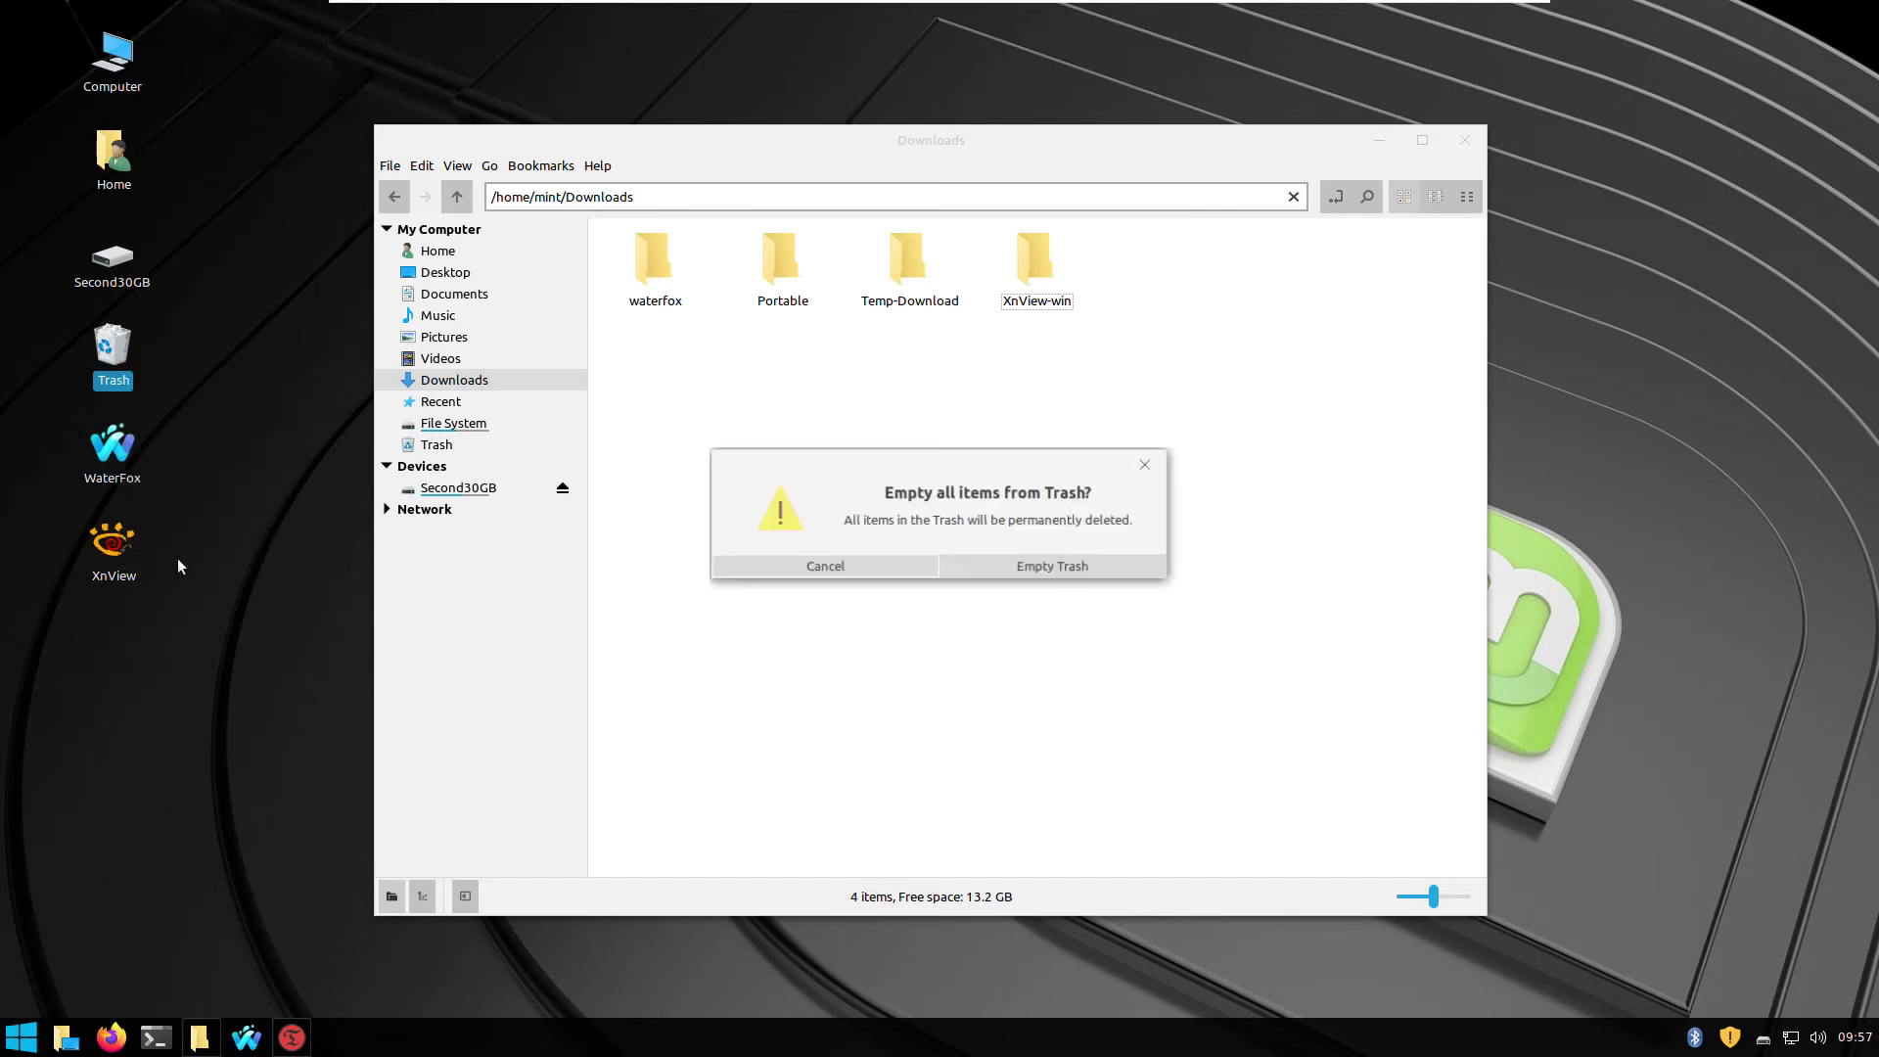
{"action": "left_click", "coordinate": [1051, 567]}
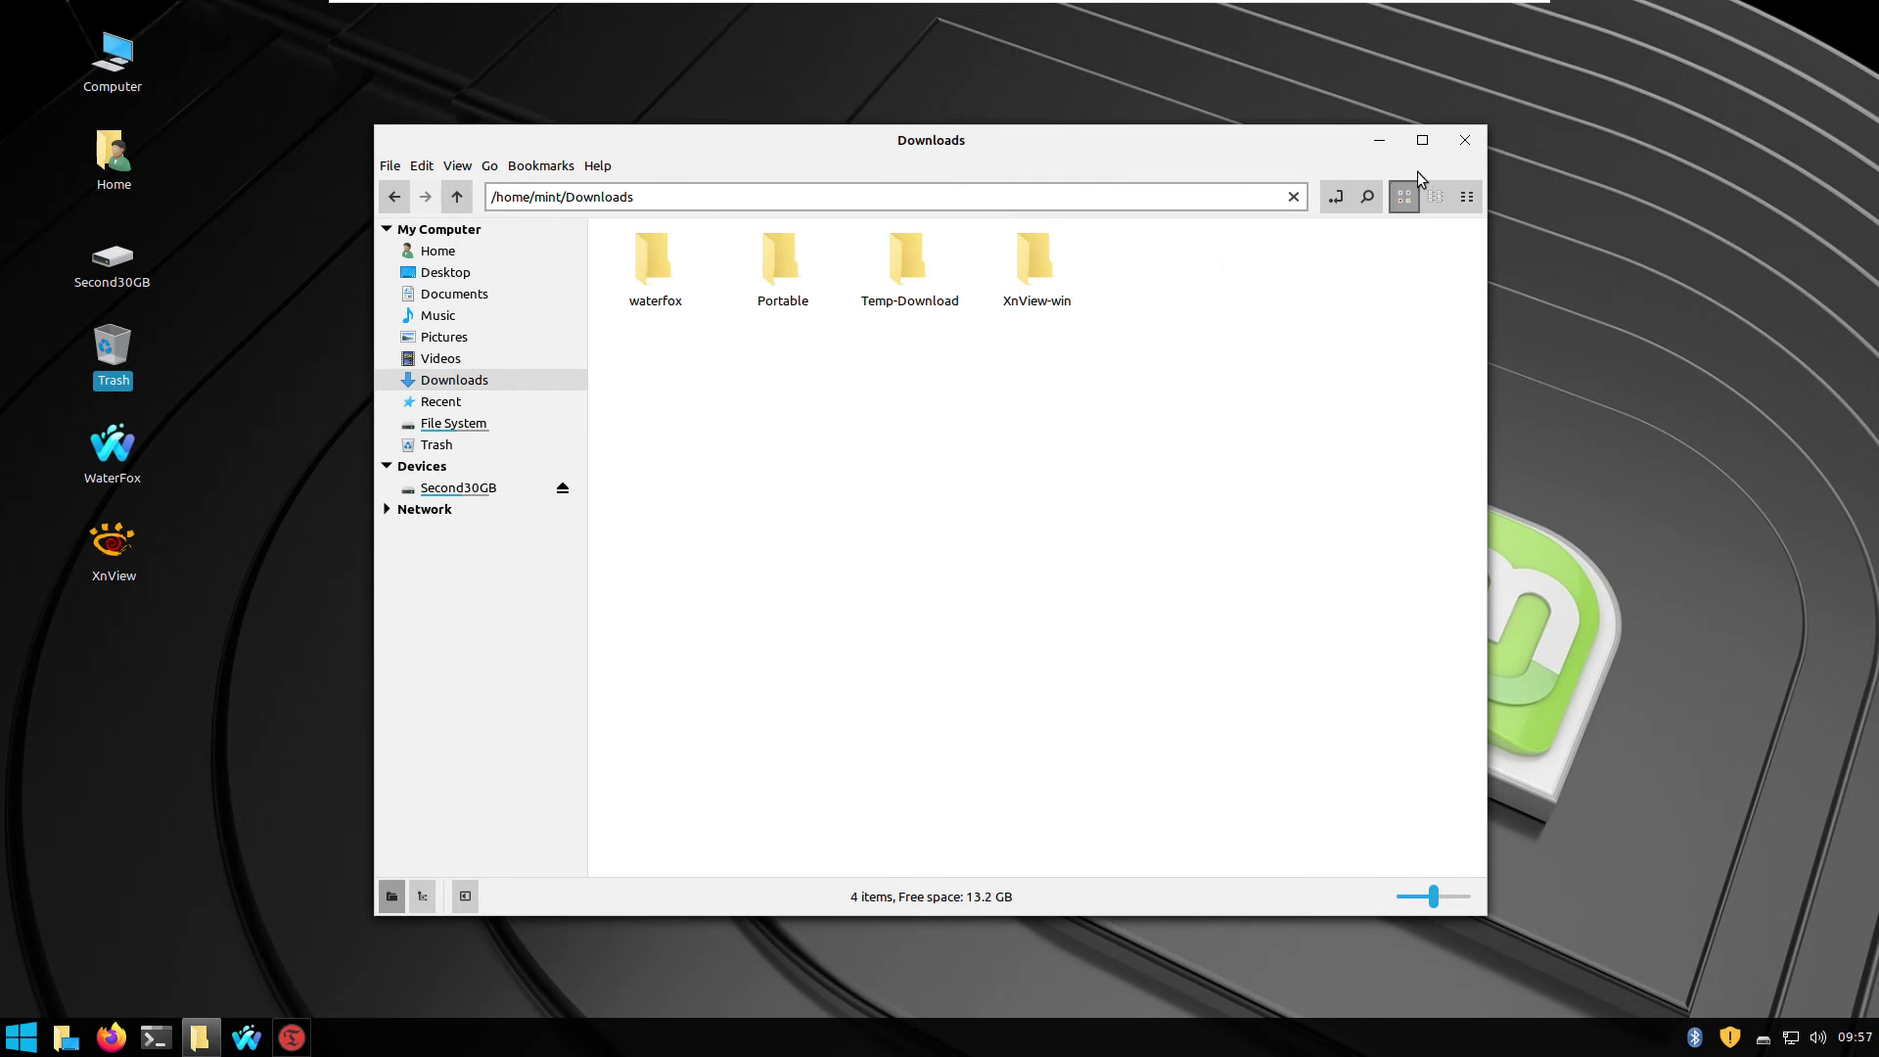
{"action": "left_click", "coordinate": [1458, 144]}
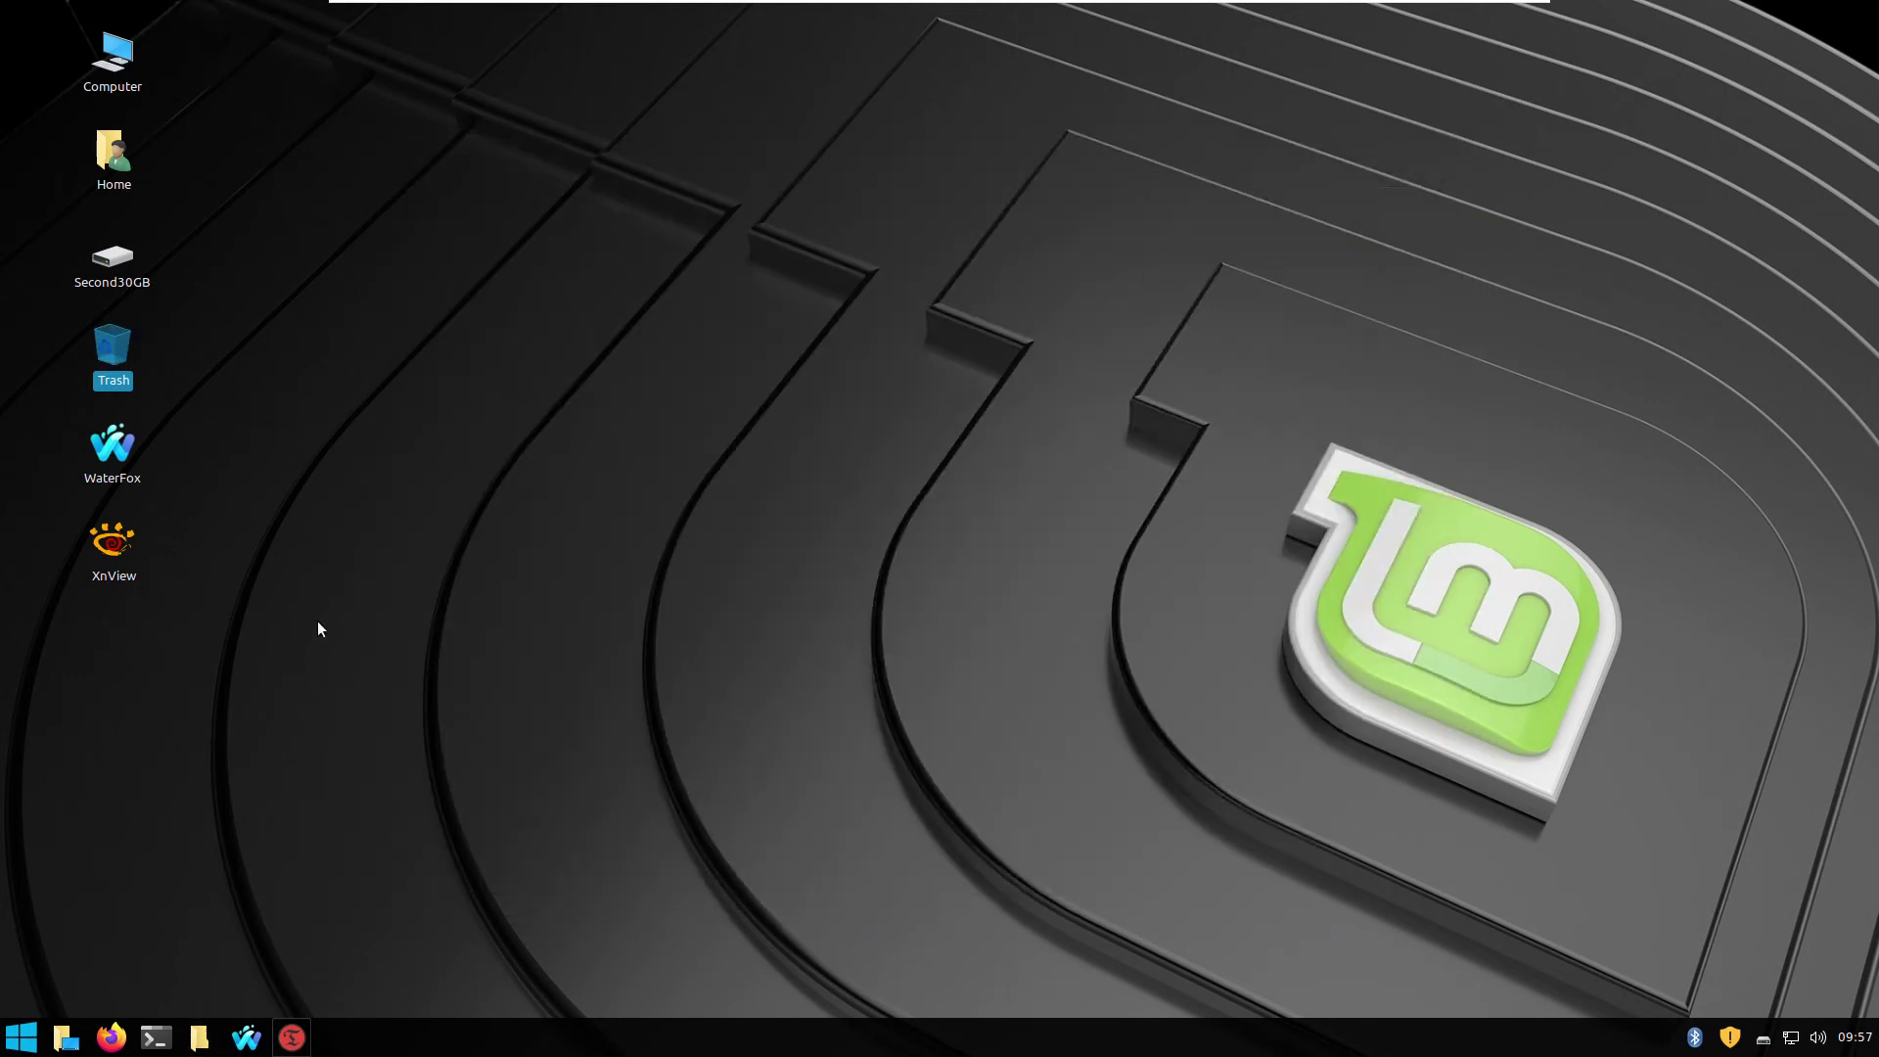
Uninstall Thunderbird Mail from the menu's Internet category
{"action": "left_click", "coordinate": [21, 1035]}
{"action": "mouse_move", "coordinate": [176, 688]}
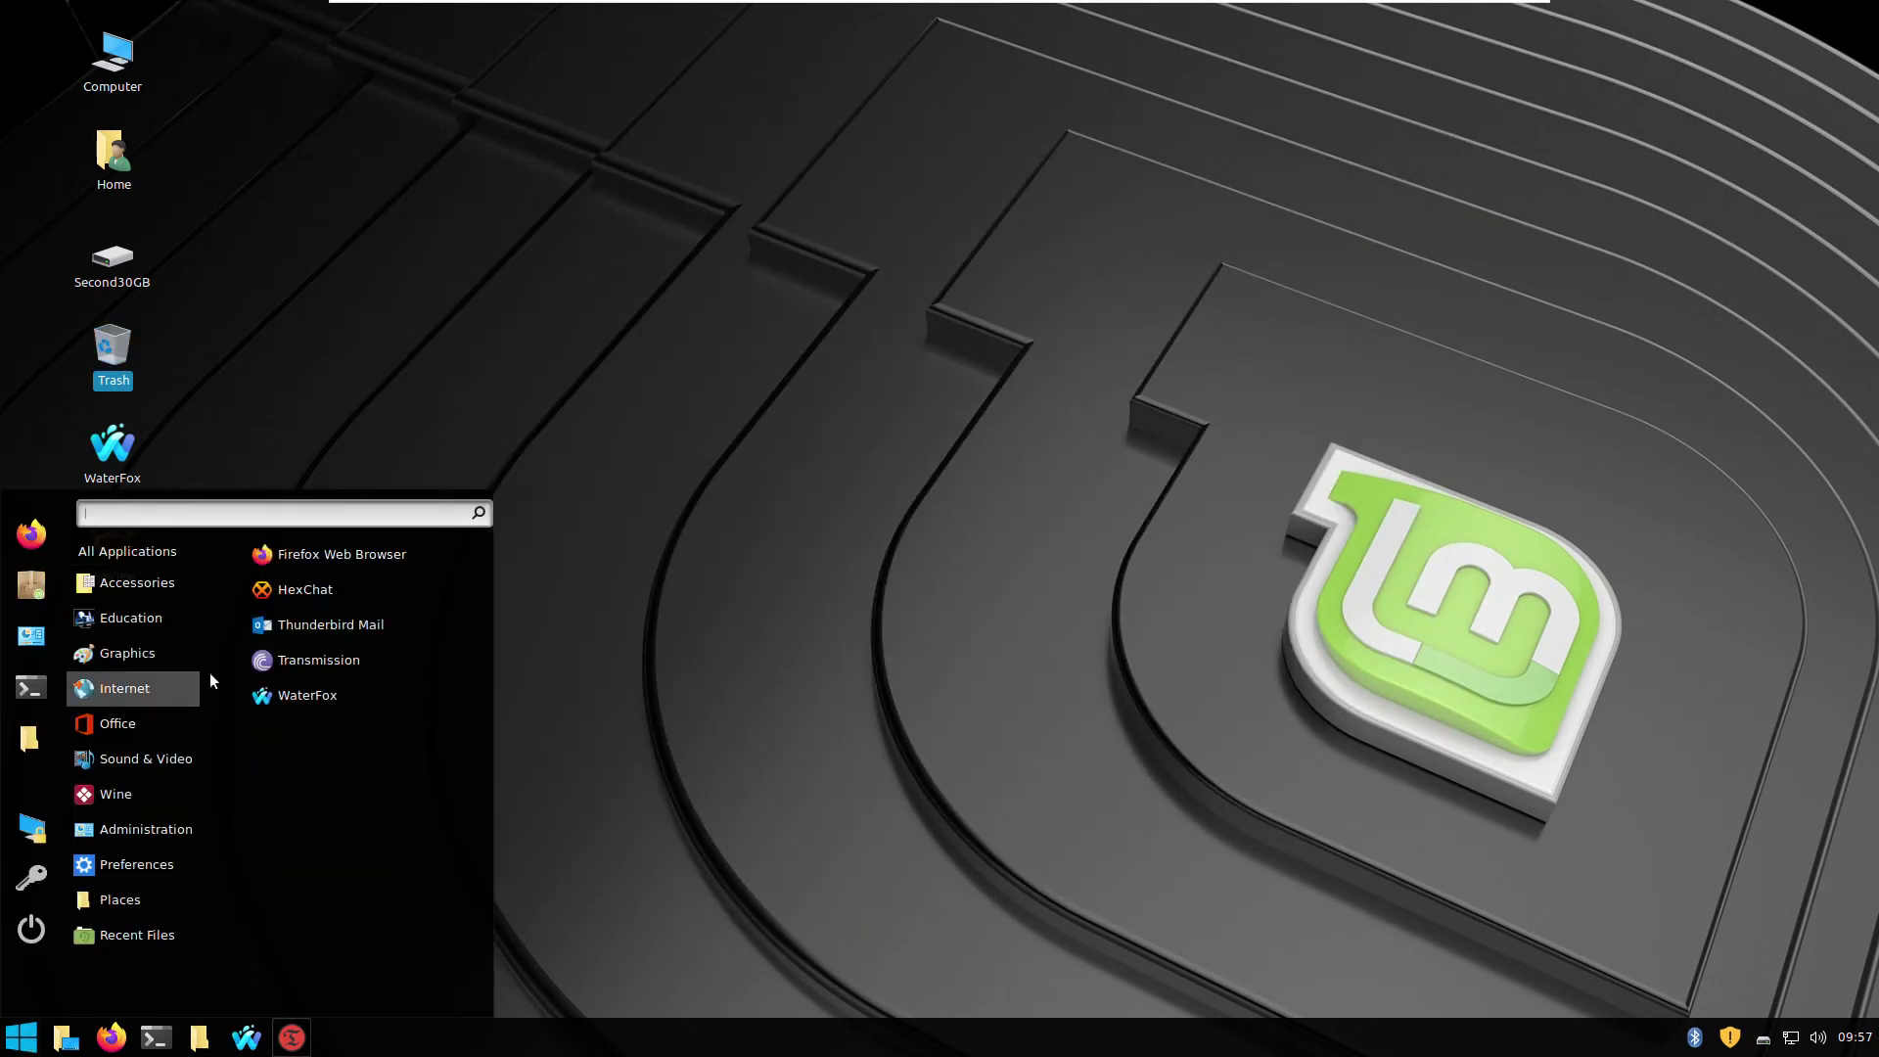
{"action": "right_click", "coordinate": [372, 623]}
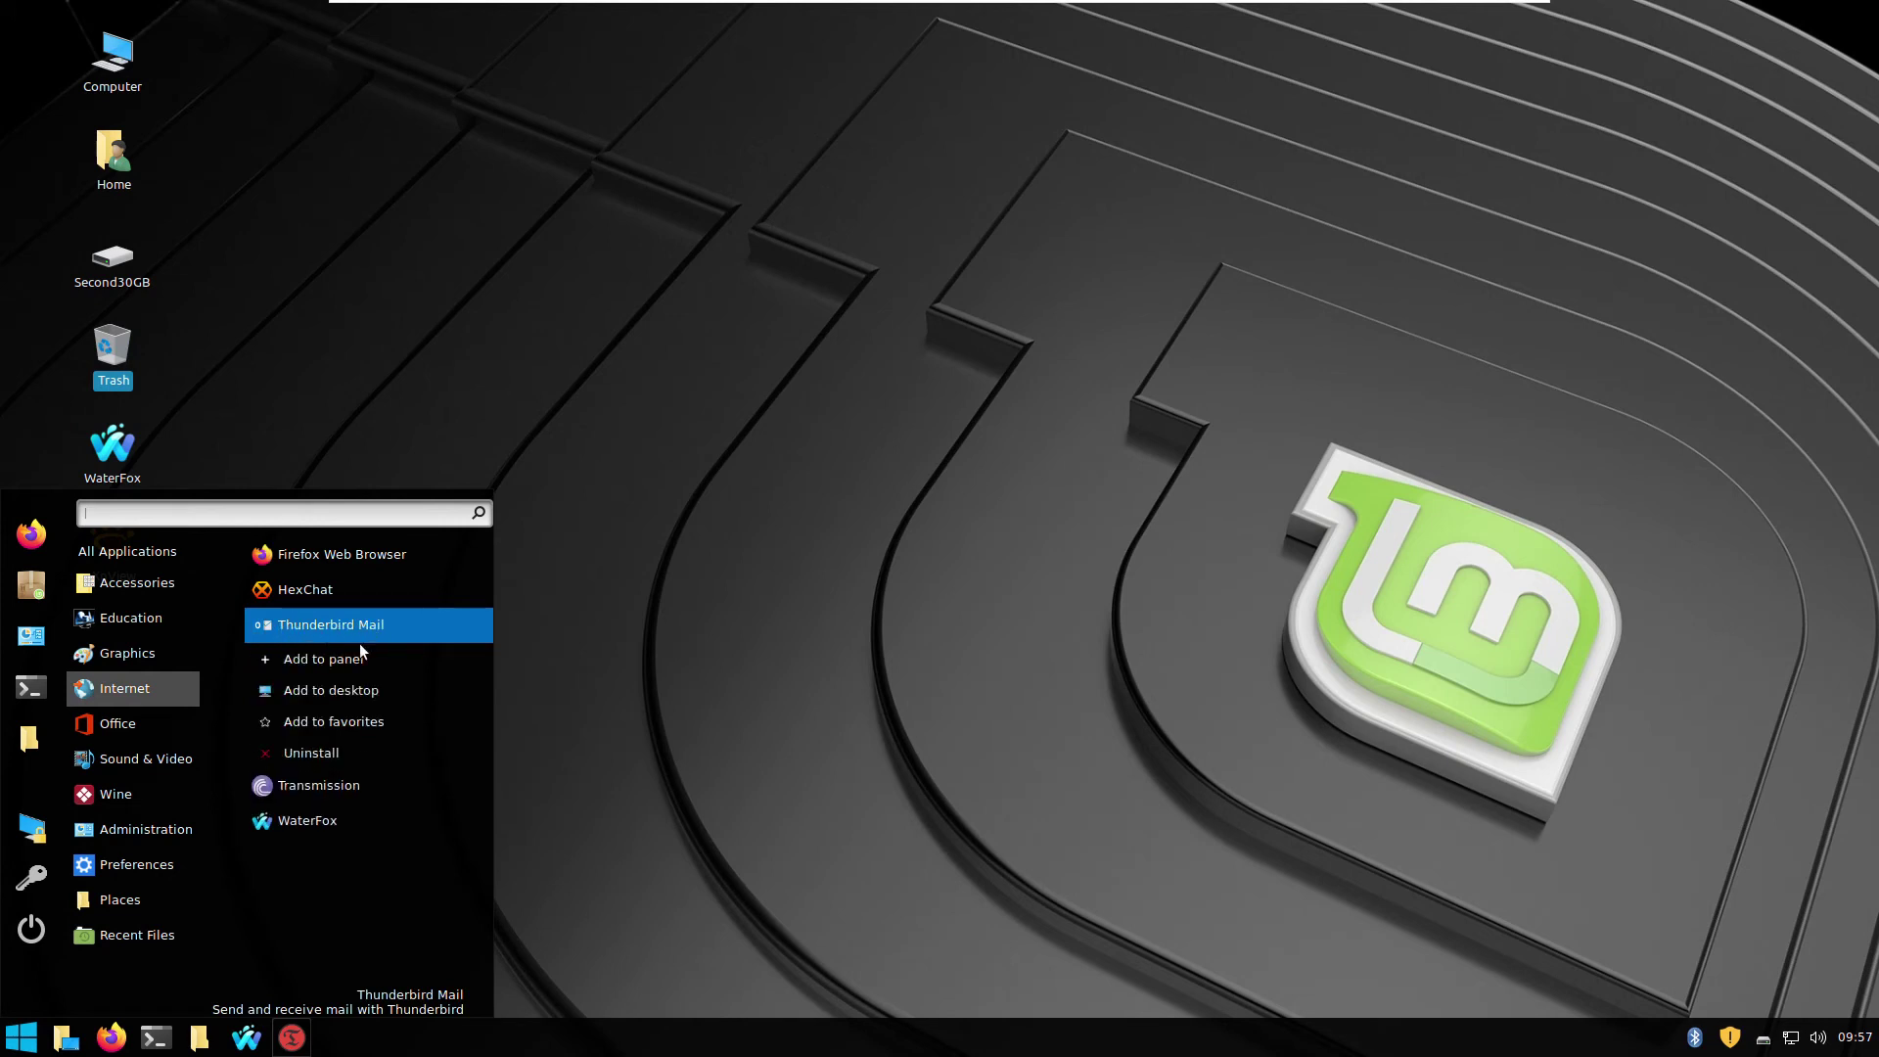
{"action": "left_click", "coordinate": [313, 755]}
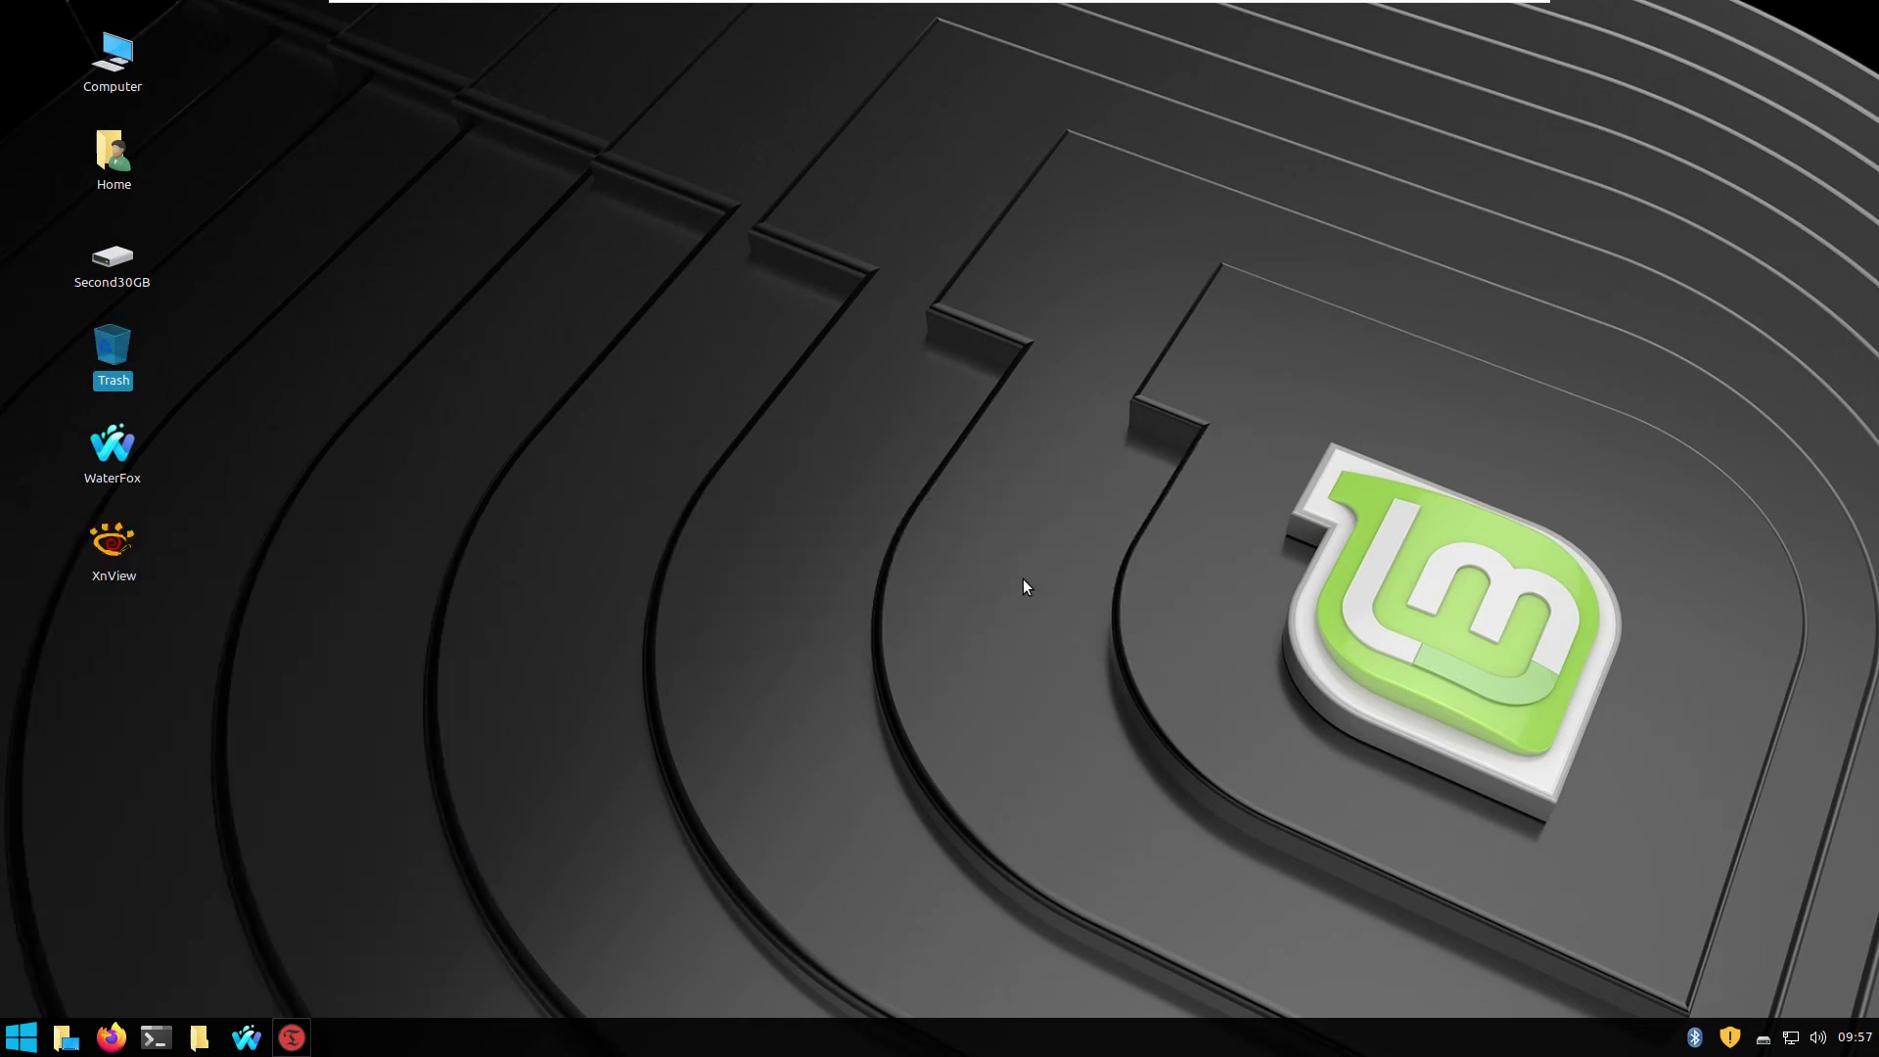
Check that Thunderbird Mail no longer appears under Internet, then close the menu
{"action": "left_click", "coordinate": [19, 1044]}
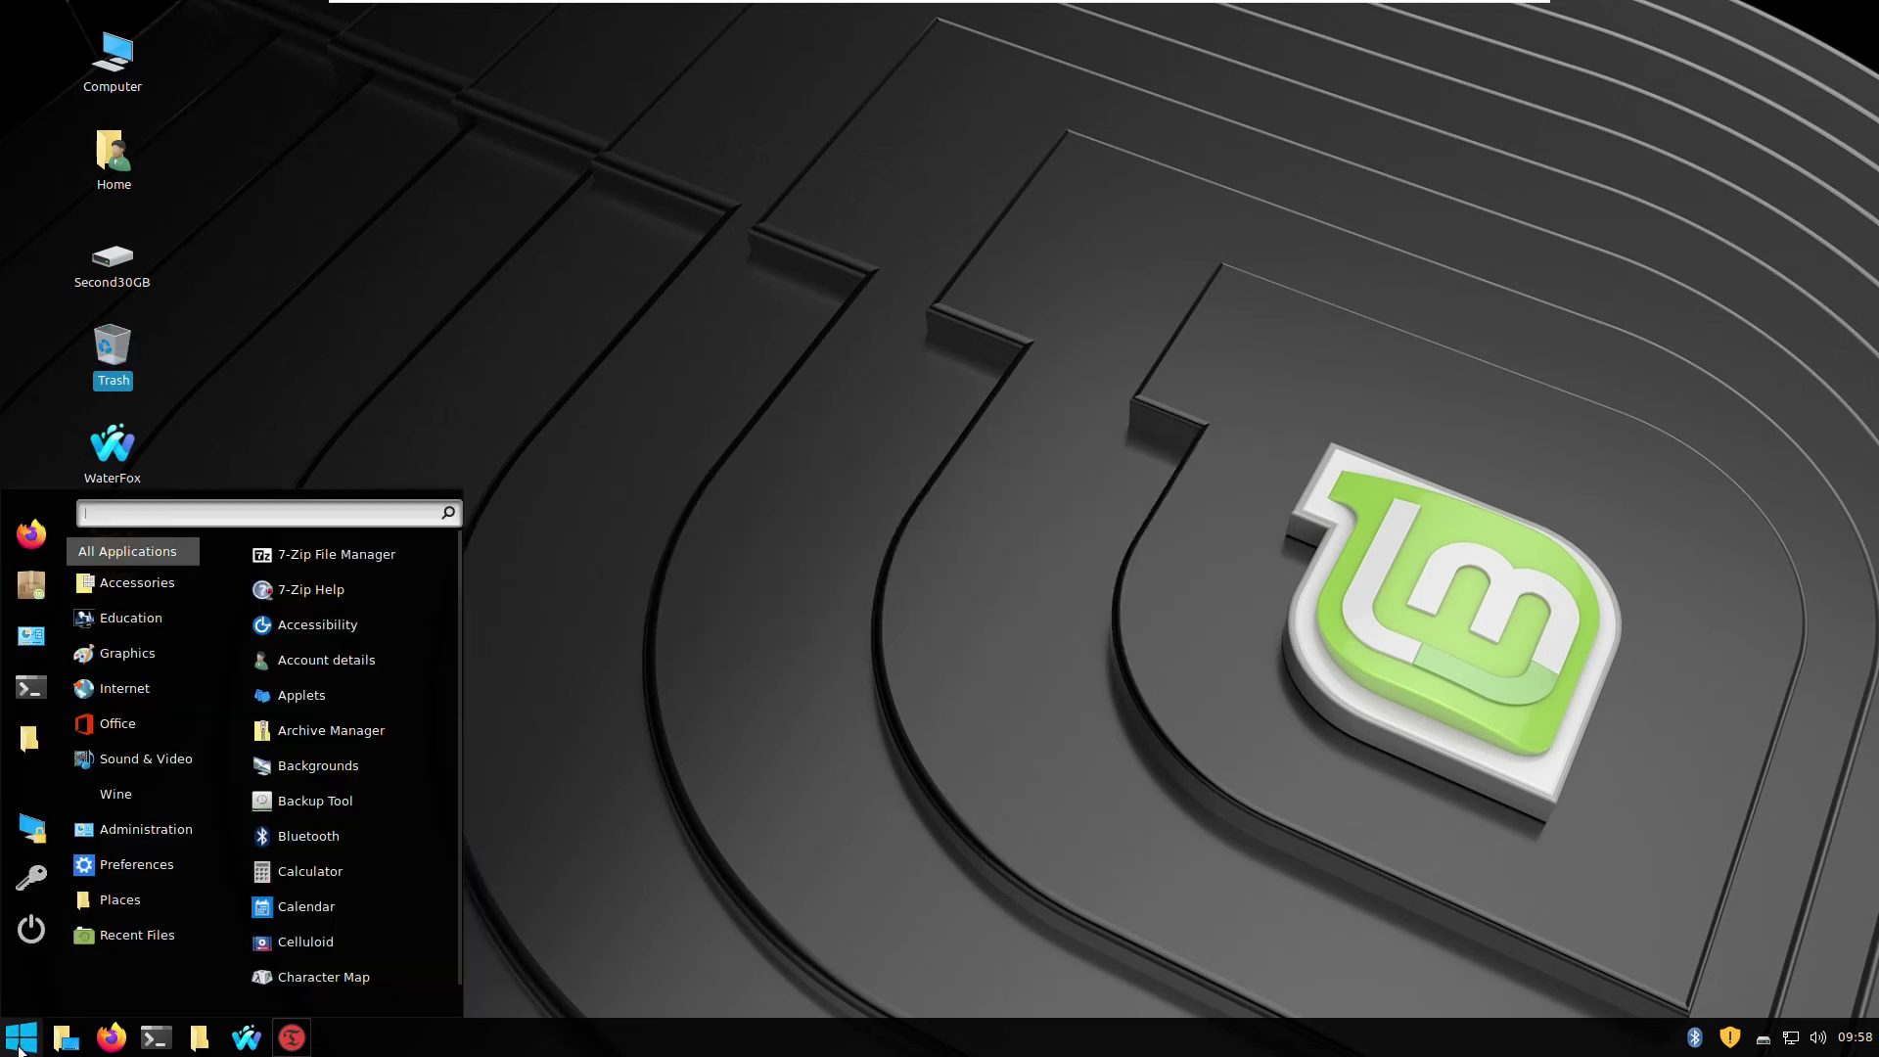
{"action": "mouse_move", "coordinate": [151, 697]}
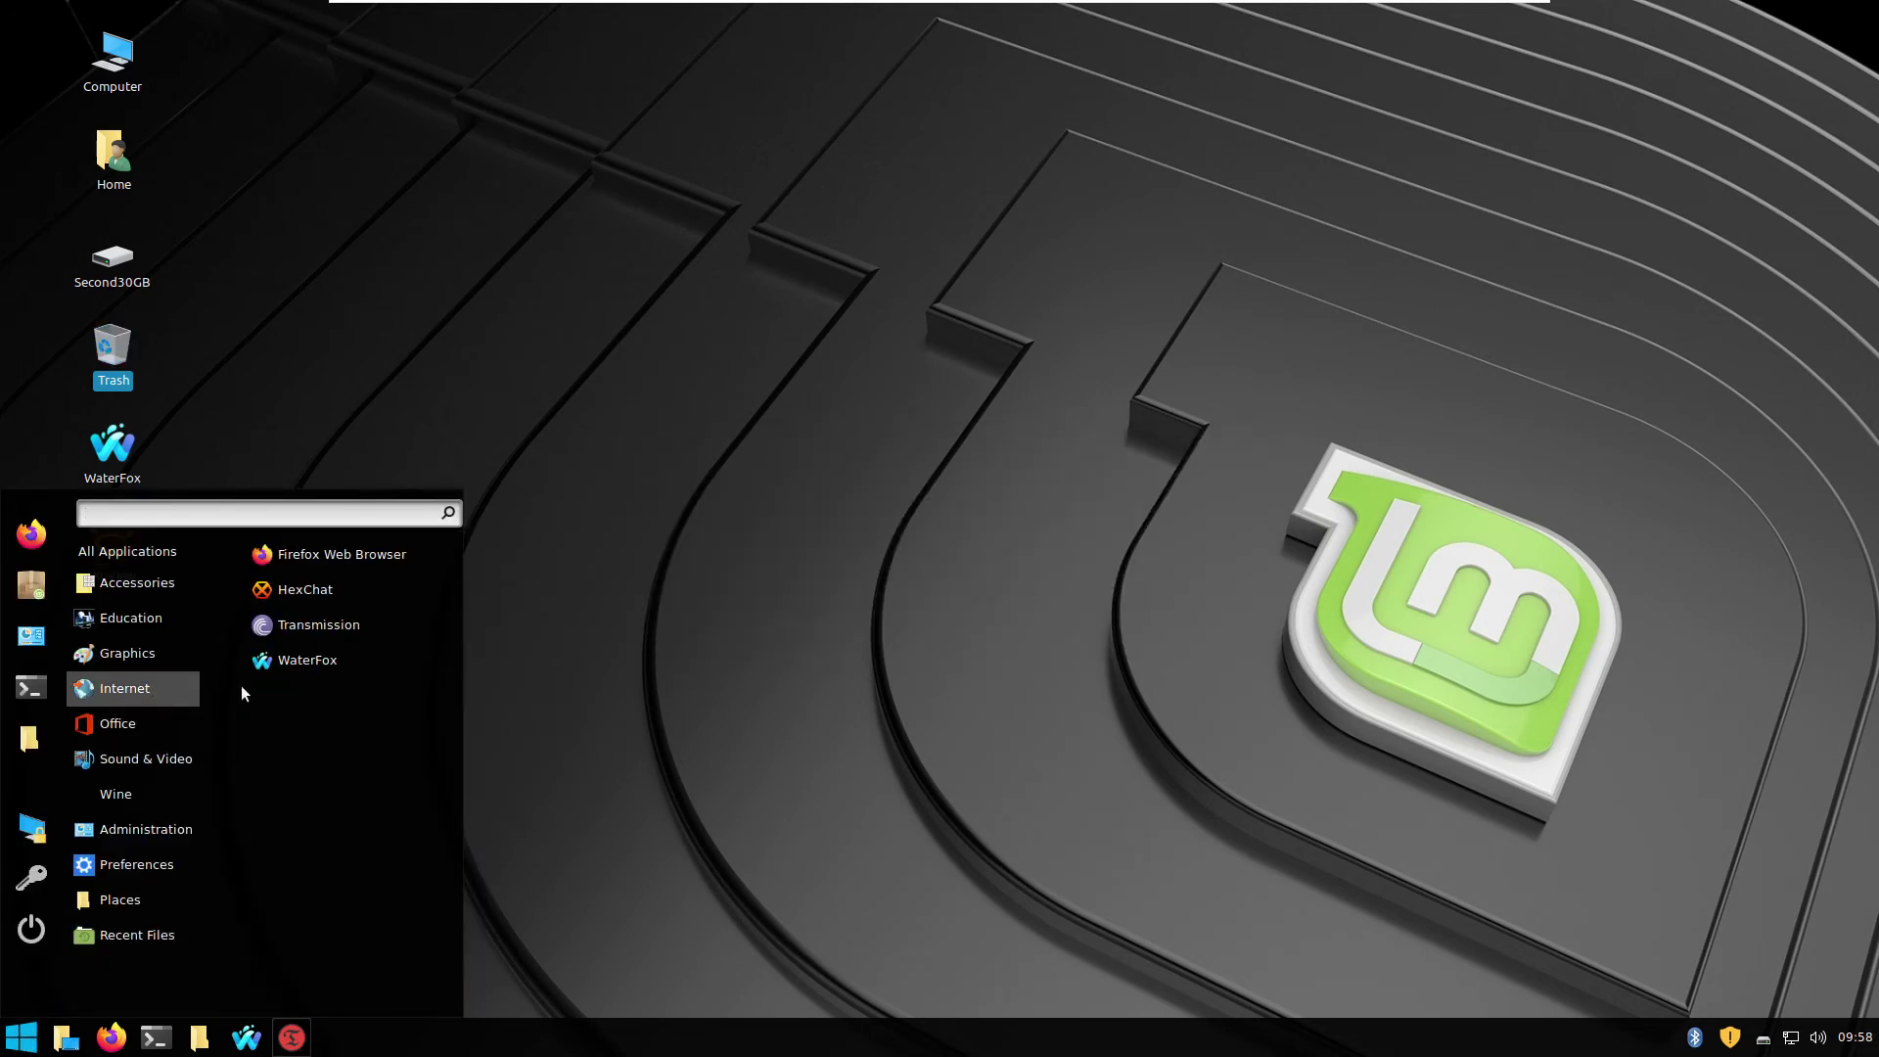
{"action": "left_click", "coordinate": [934, 798]}
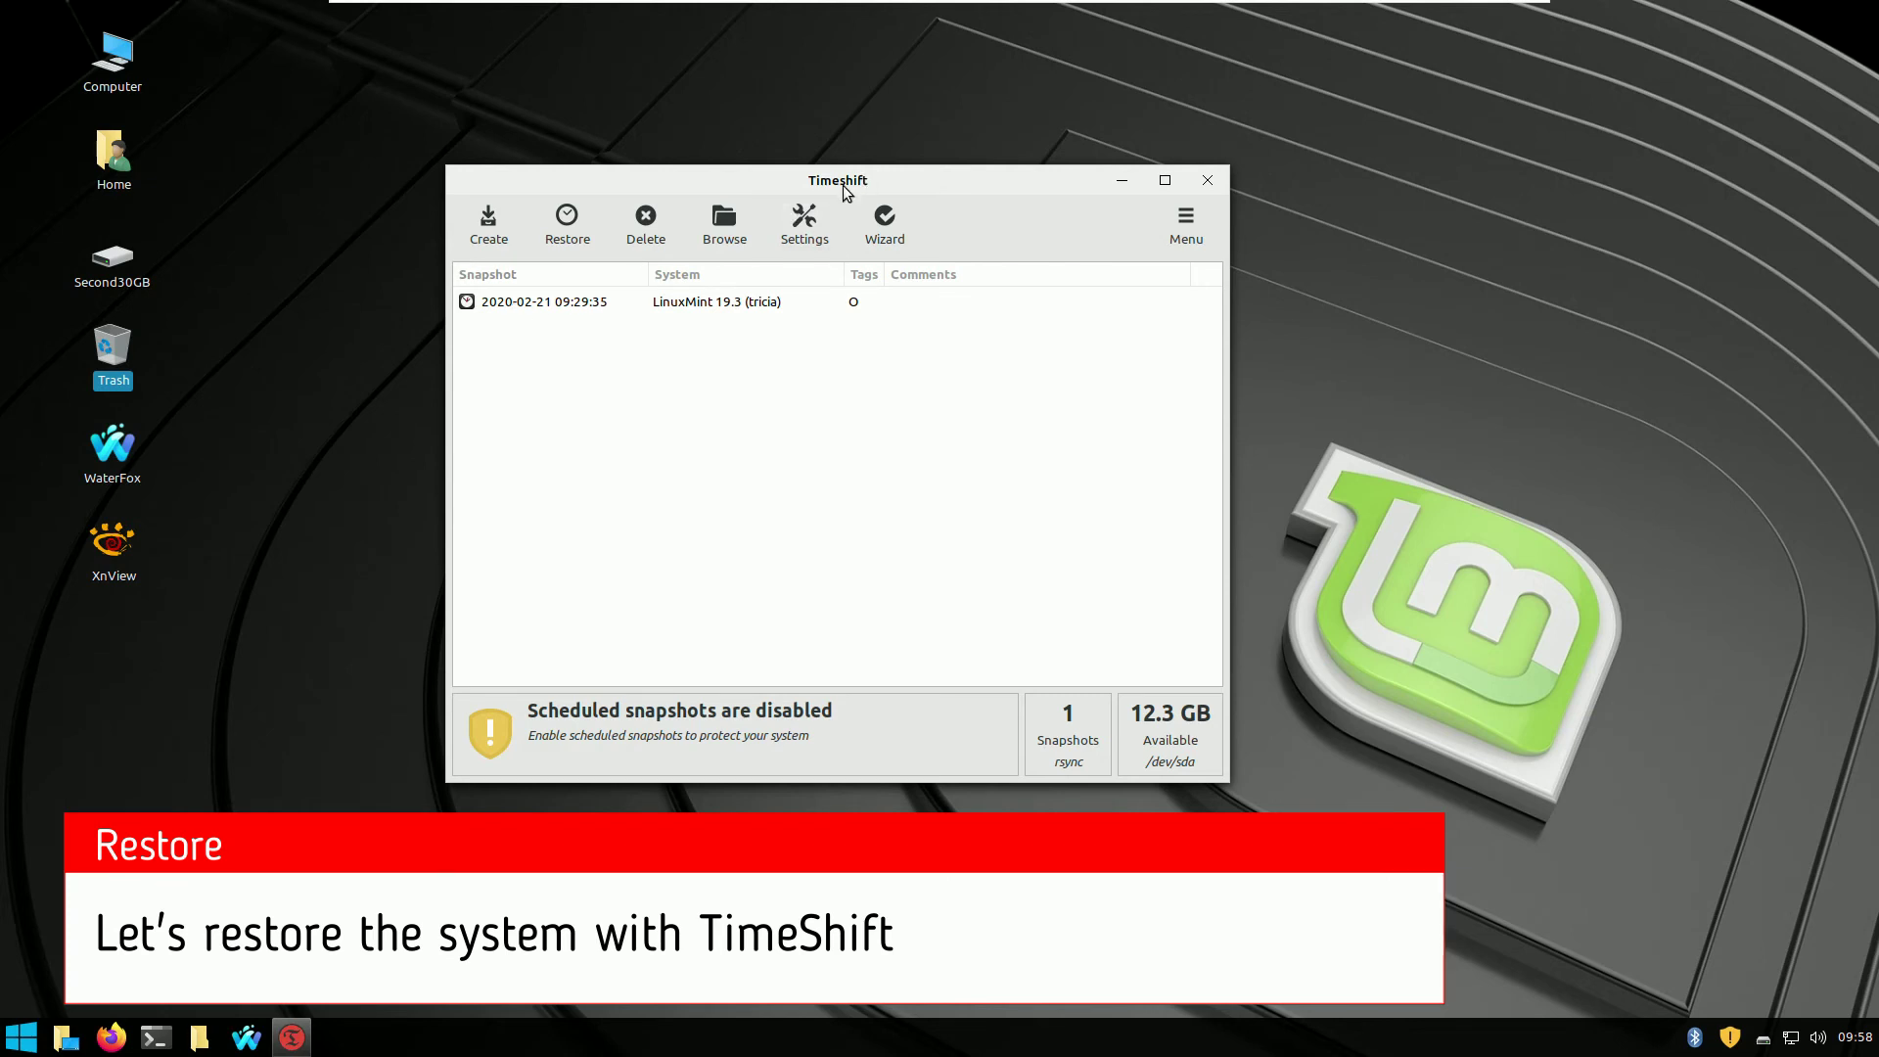
{"action": "left_click", "coordinate": [558, 304]}
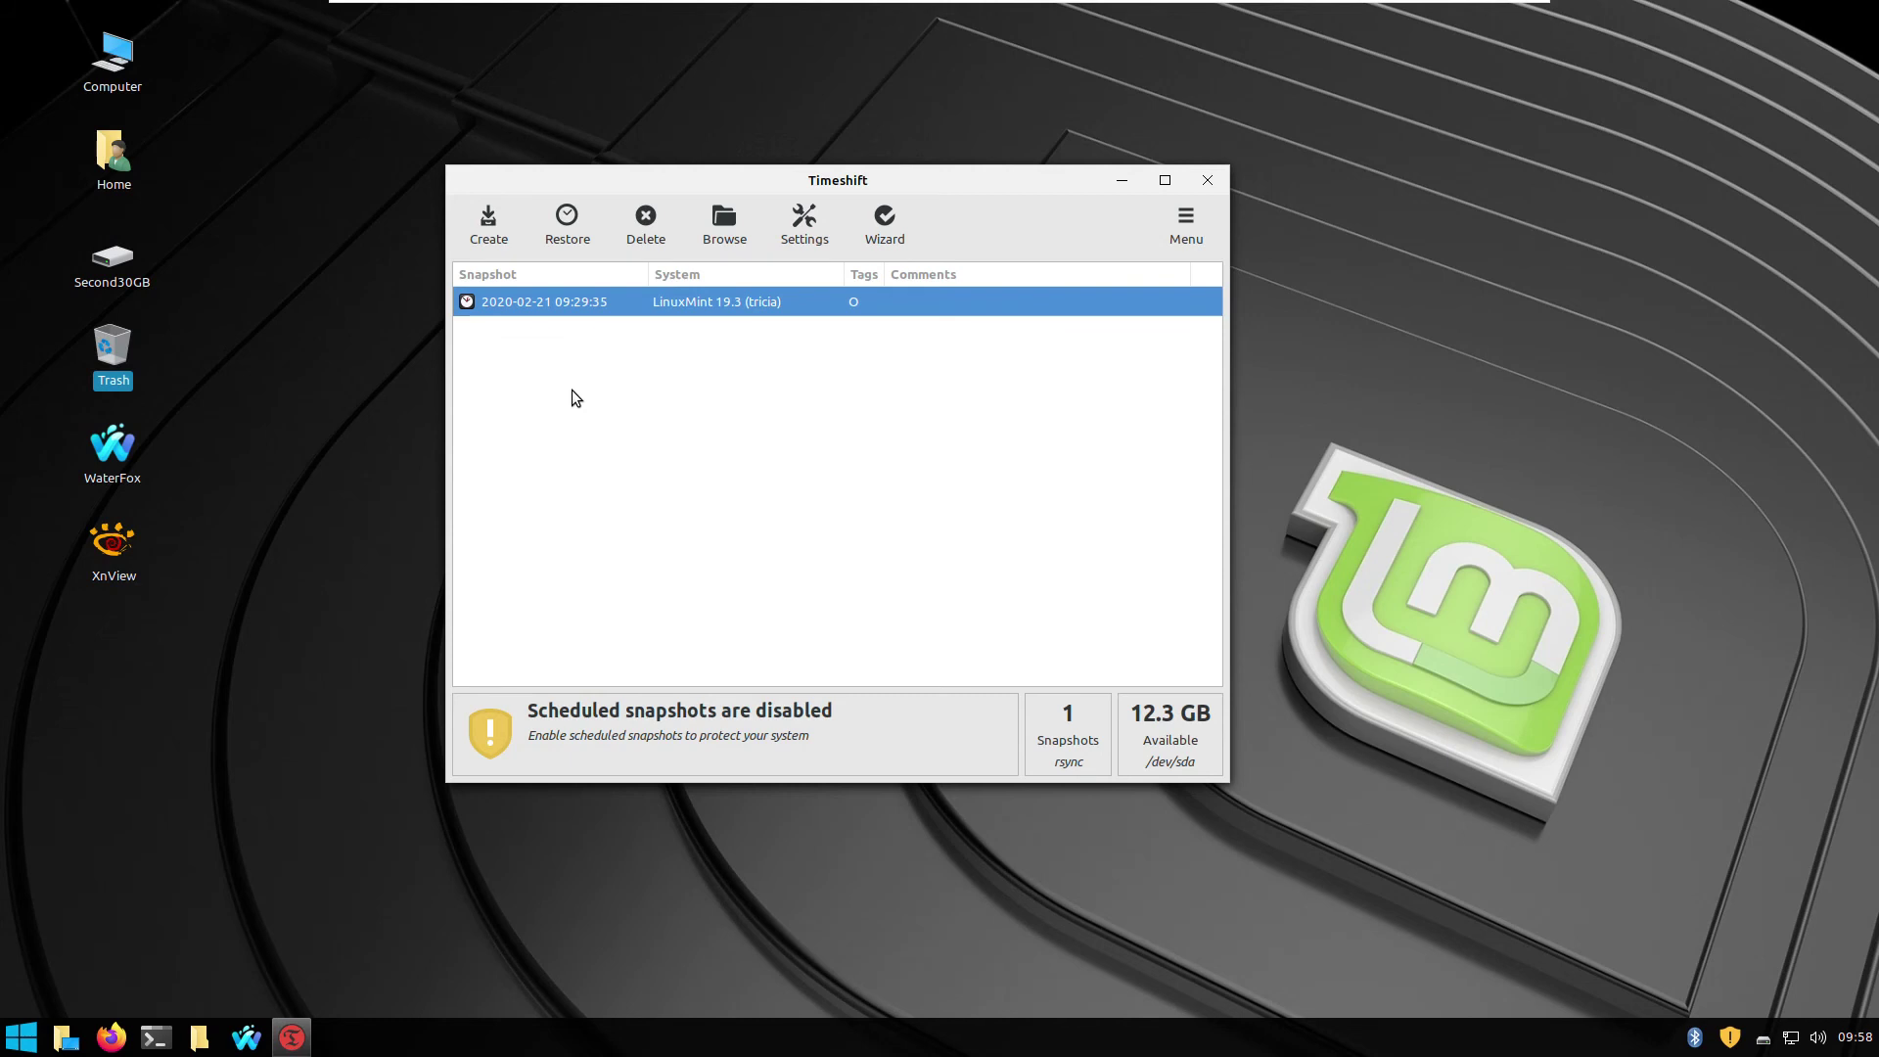
{"action": "left_click", "coordinate": [573, 242]}
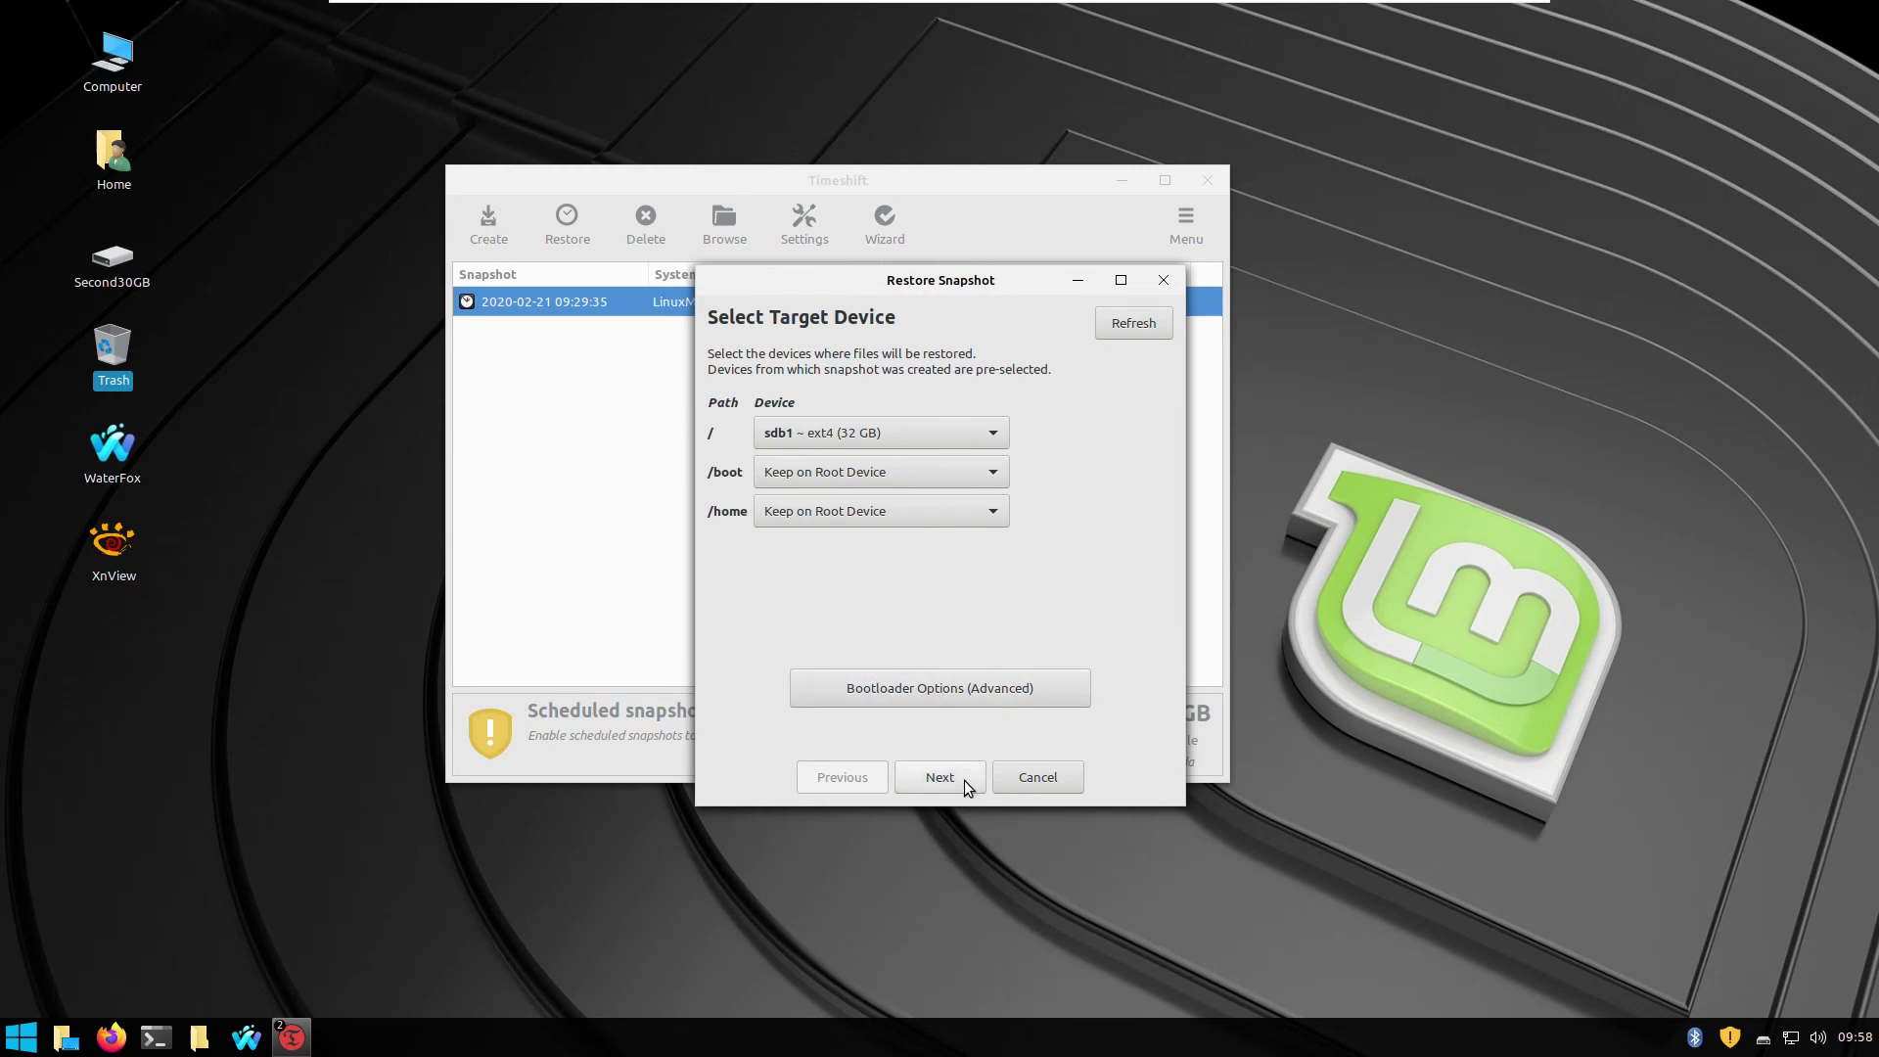
{"action": "left_click", "coordinate": [965, 779]}
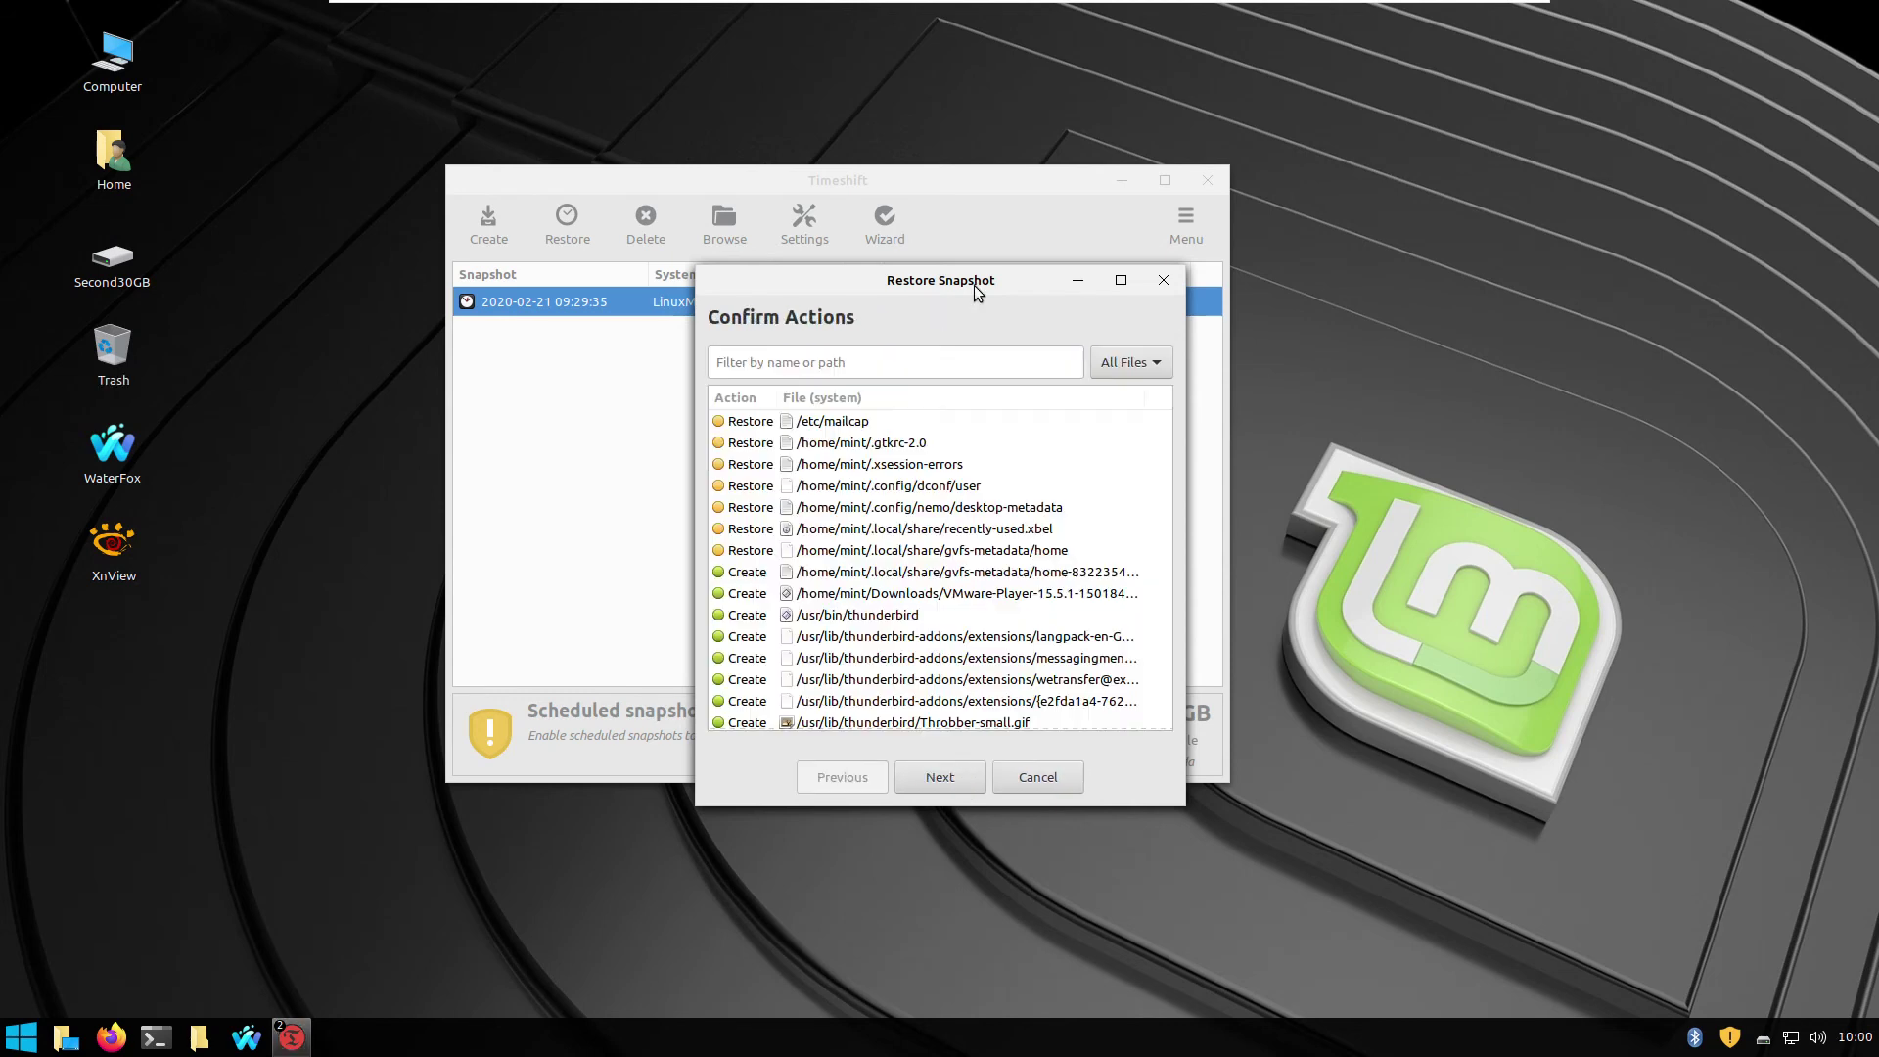
{"action": "left_click", "coordinate": [936, 777]}
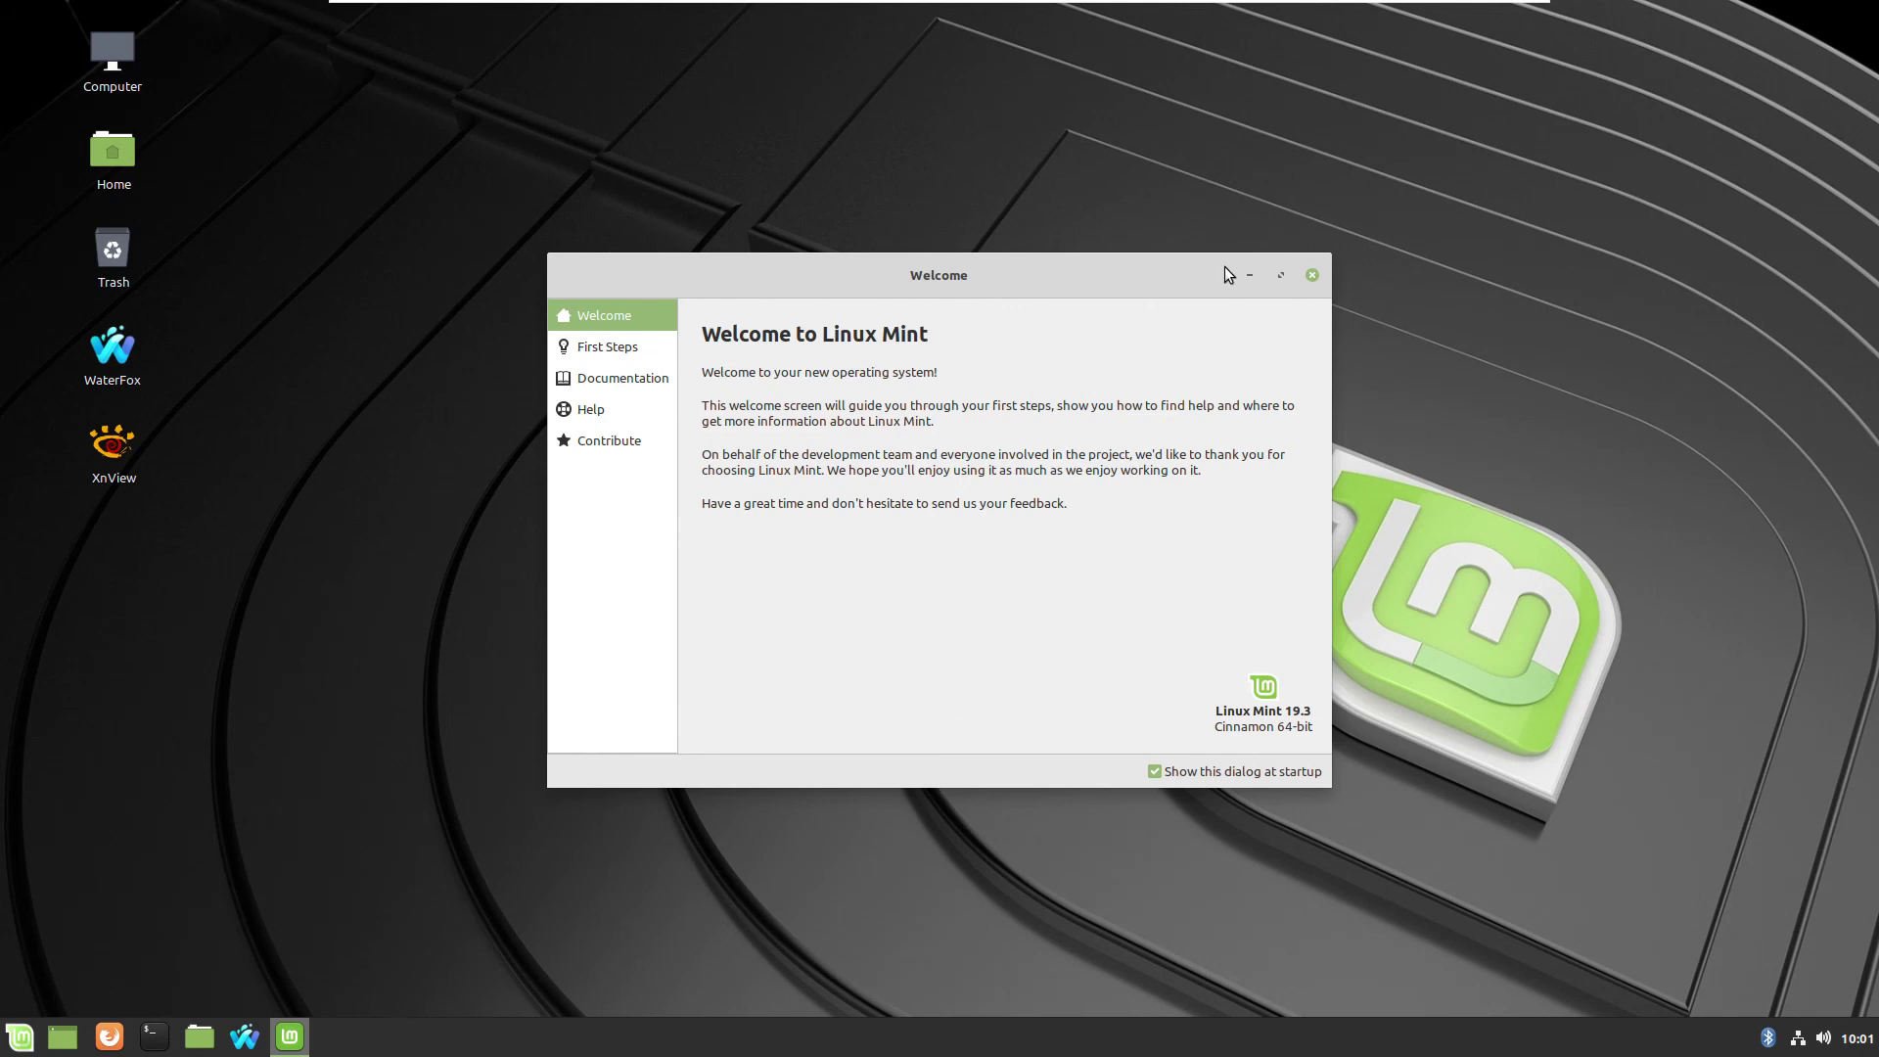
Close the Welcome screen and confirm Thunderbird Mail is back under Internet in the menu
{"action": "left_click", "coordinate": [1311, 276]}
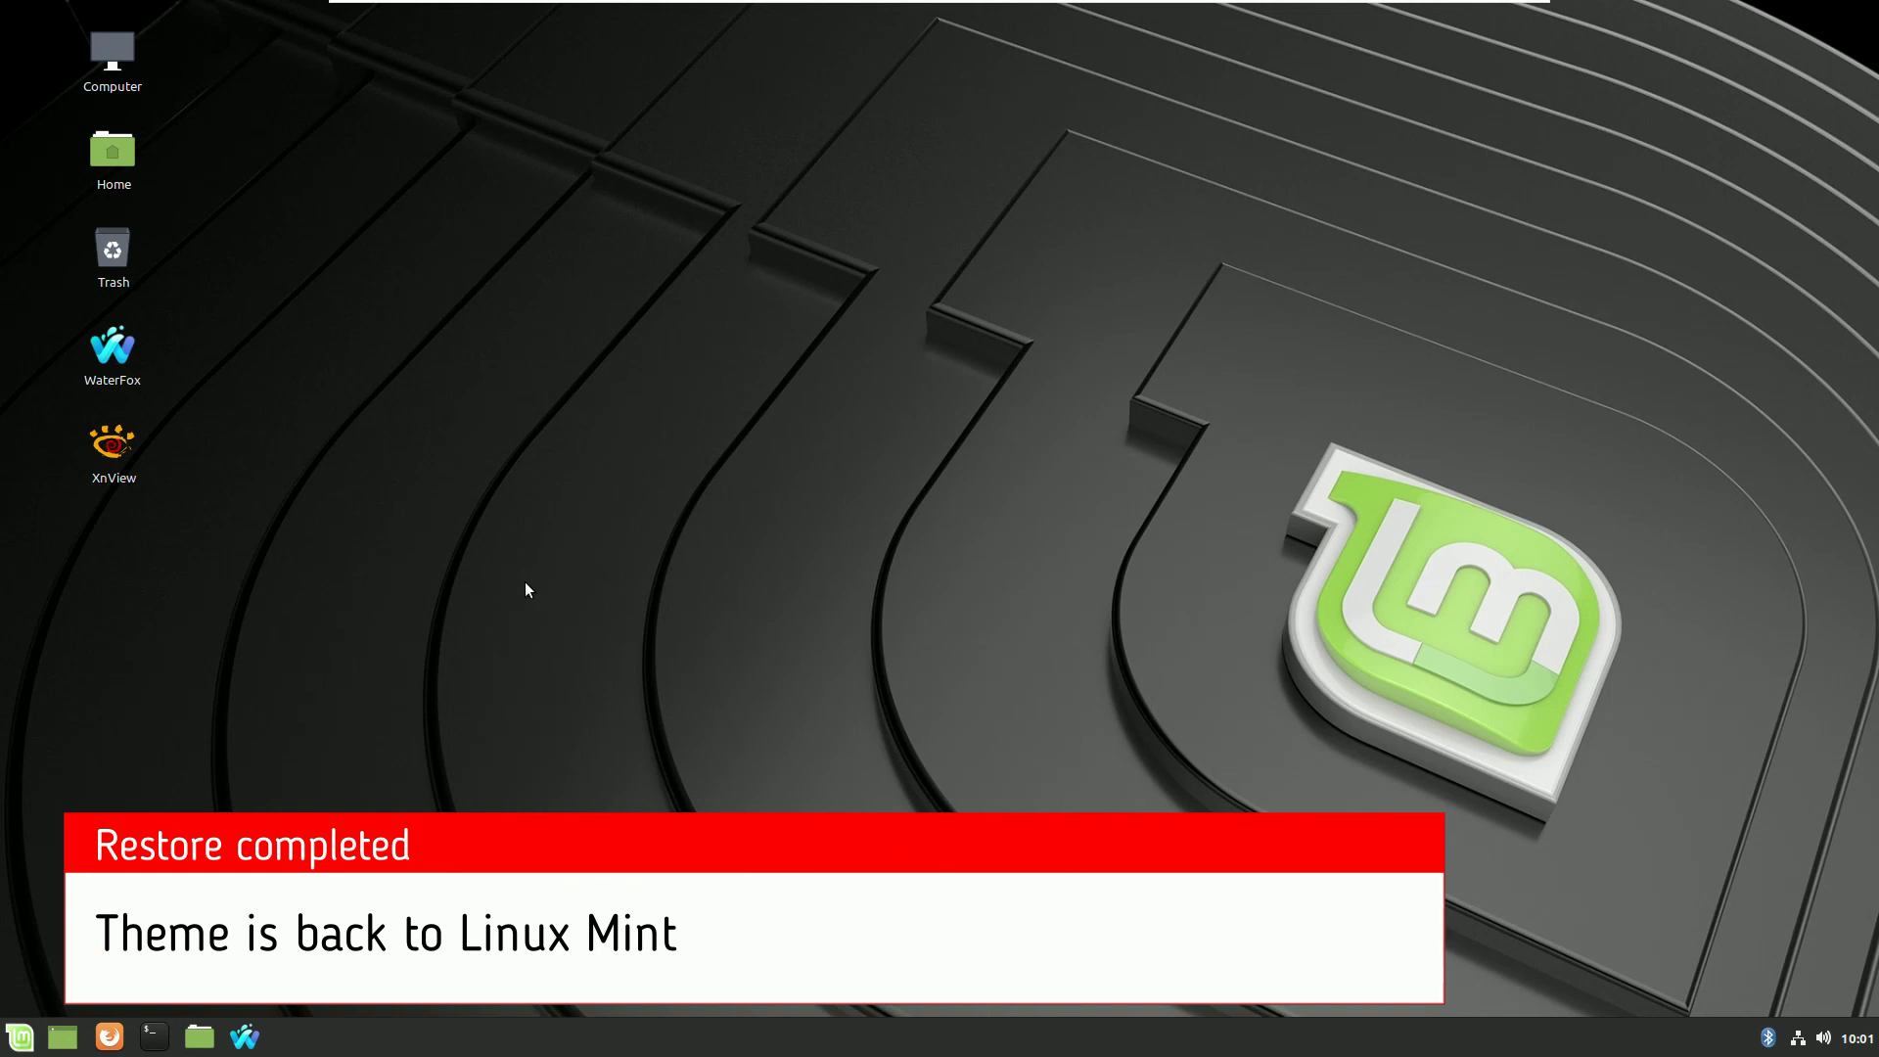
{"action": "left_click", "coordinate": [32, 1028]}
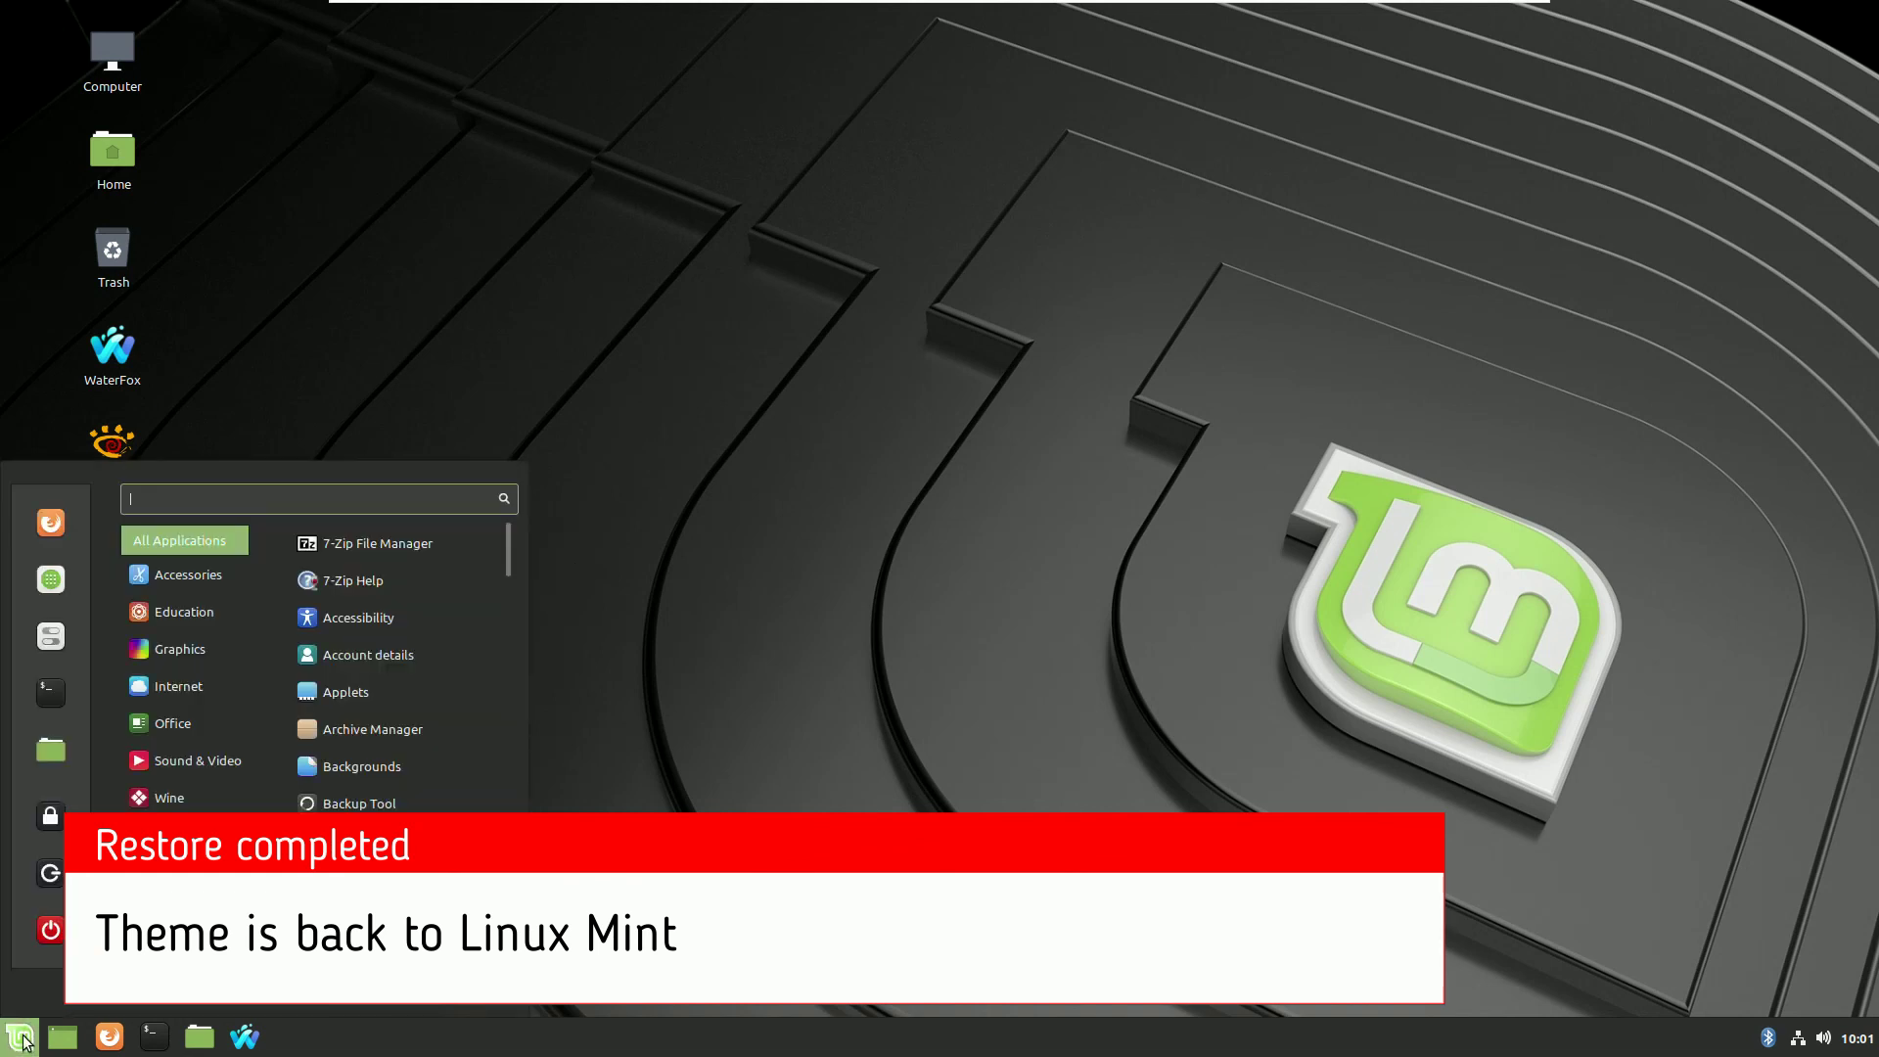
{"action": "mouse_move", "coordinate": [190, 685]}
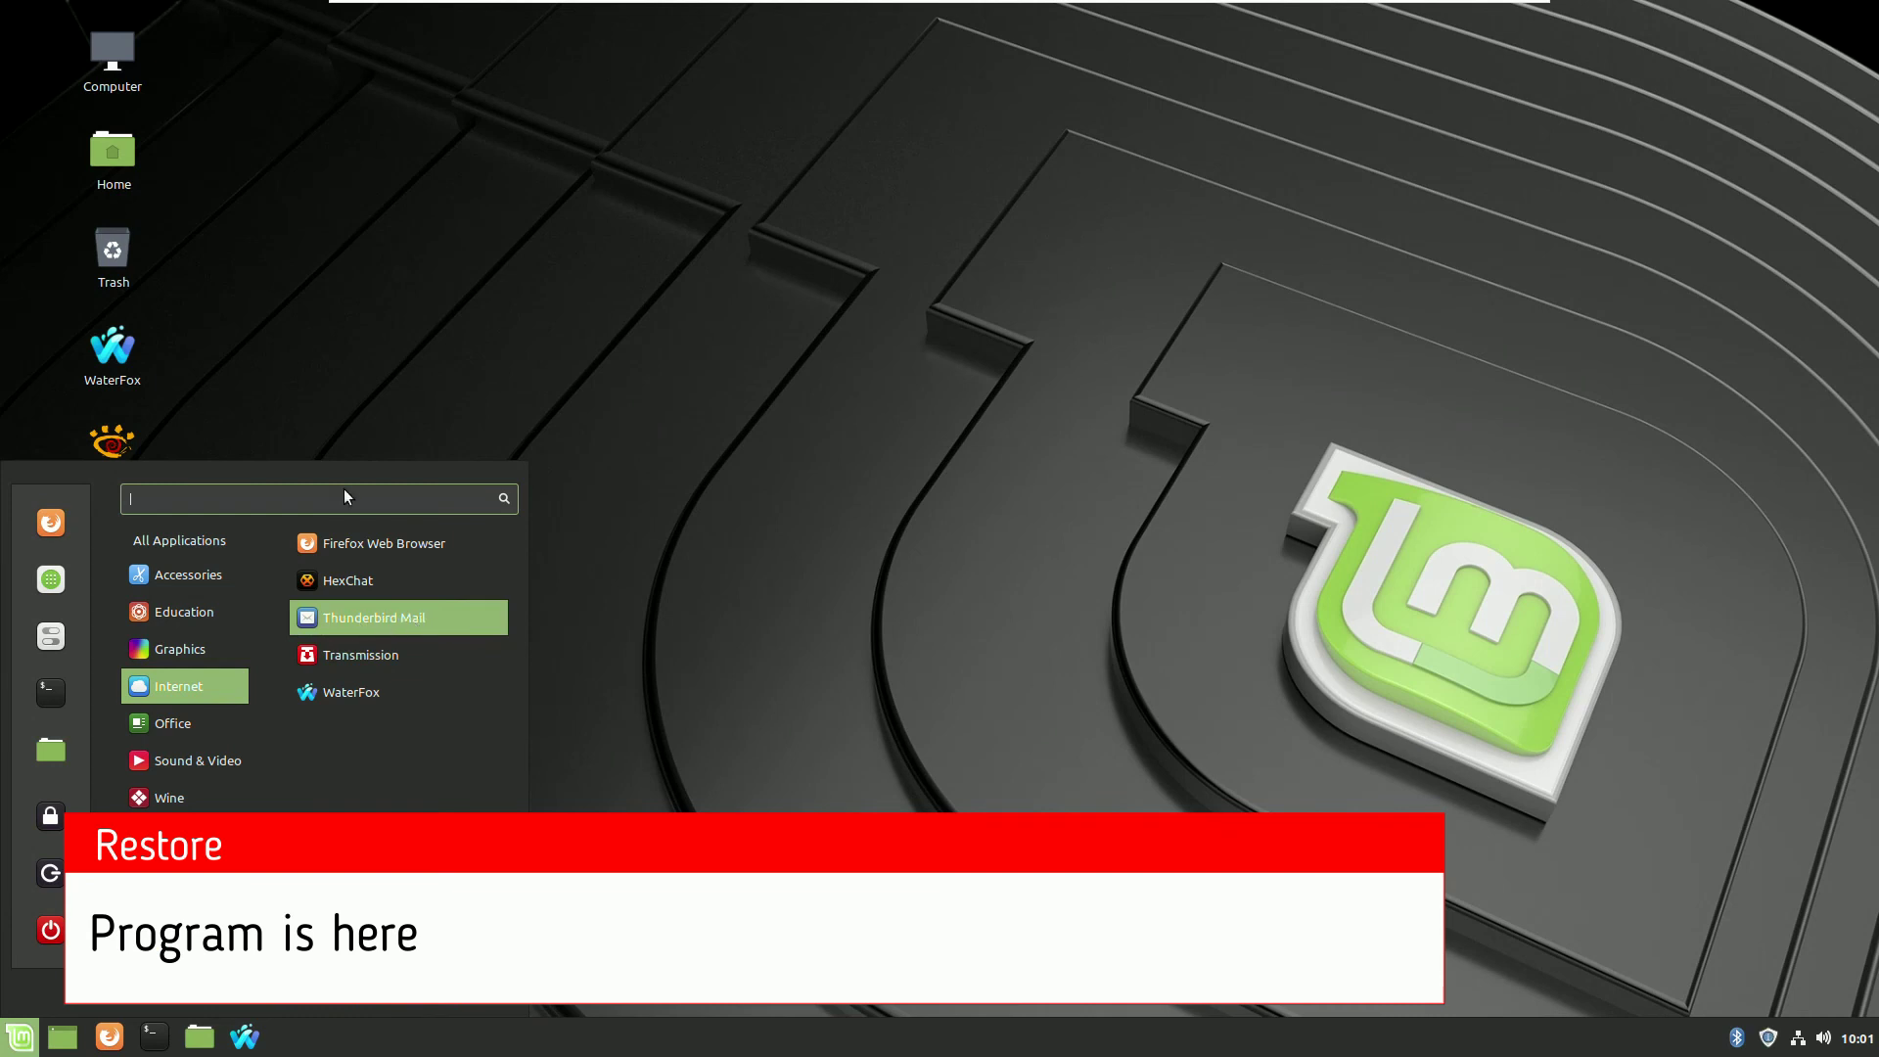
{"action": "left_click", "coordinate": [255, 259]}
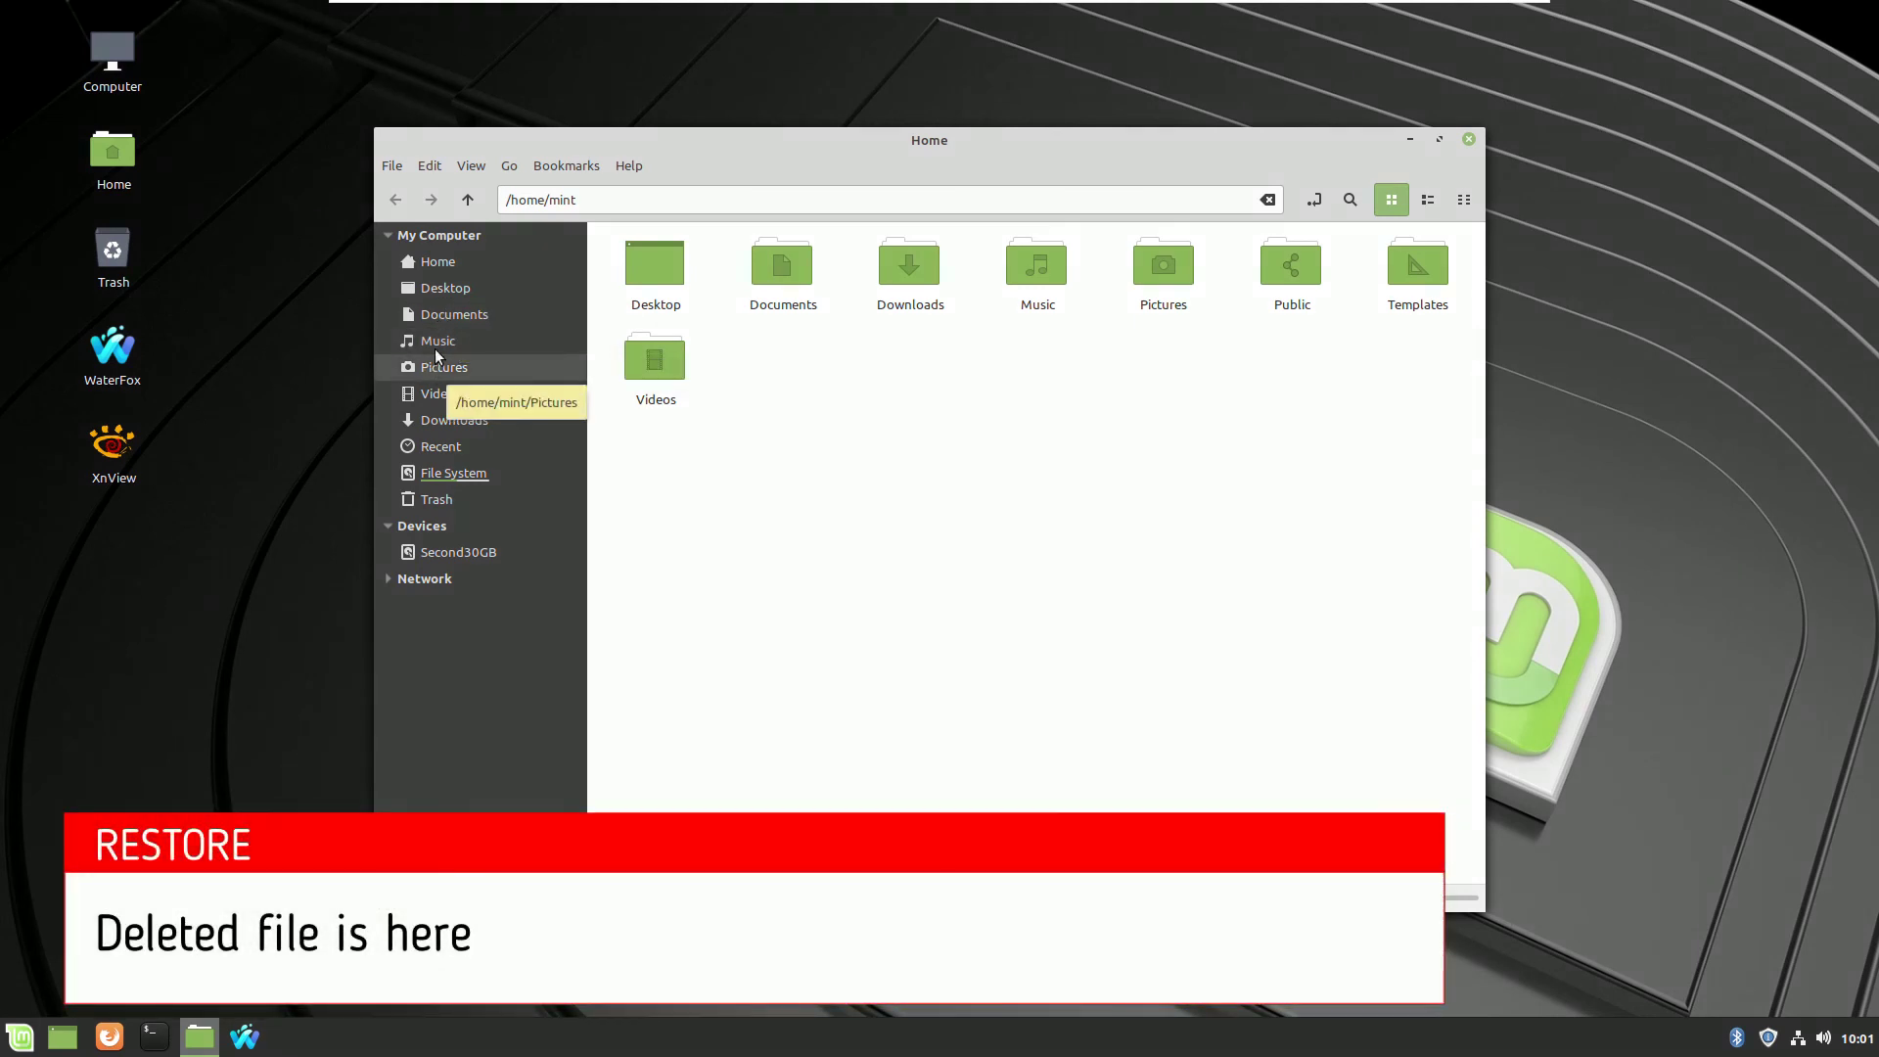
Confirm the VMware-Player-15.5.1 bundle is back in Downloads, then show the desktop
{"action": "left_click", "coordinate": [443, 419]}
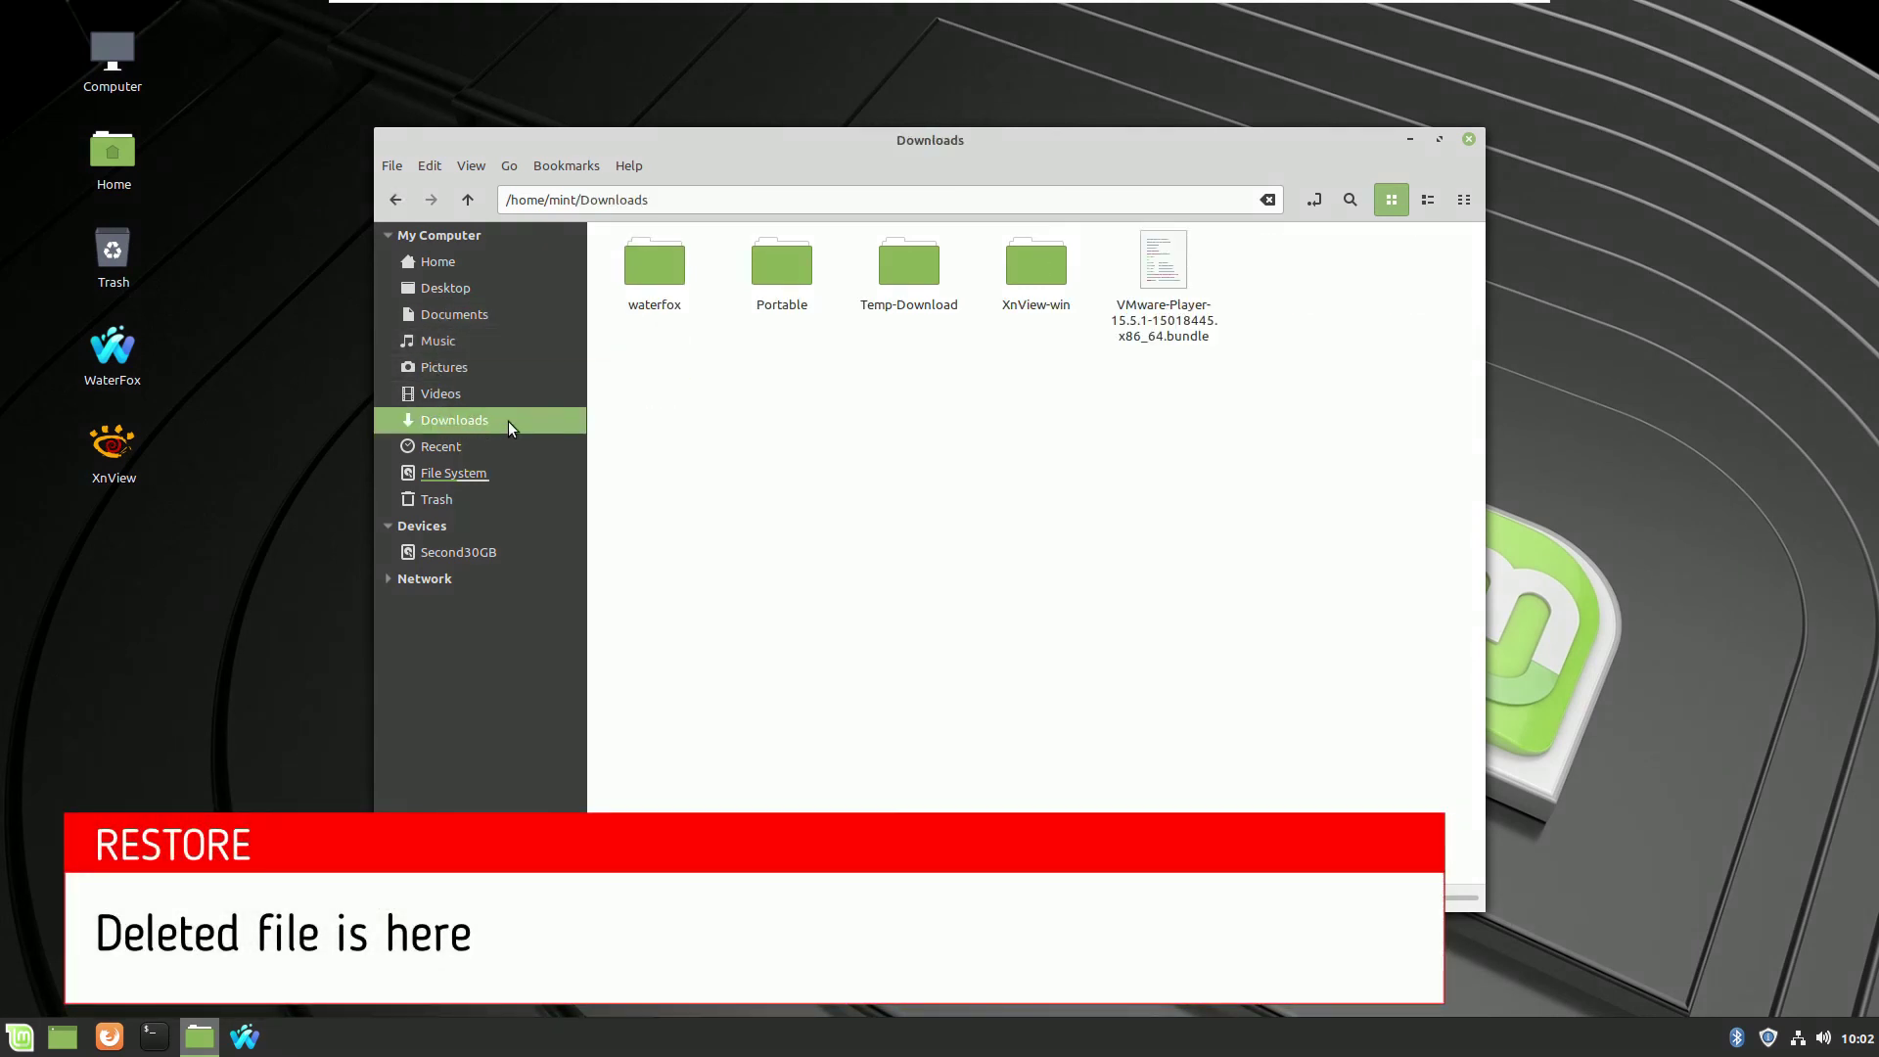
{"action": "left_click", "coordinate": [1215, 330]}
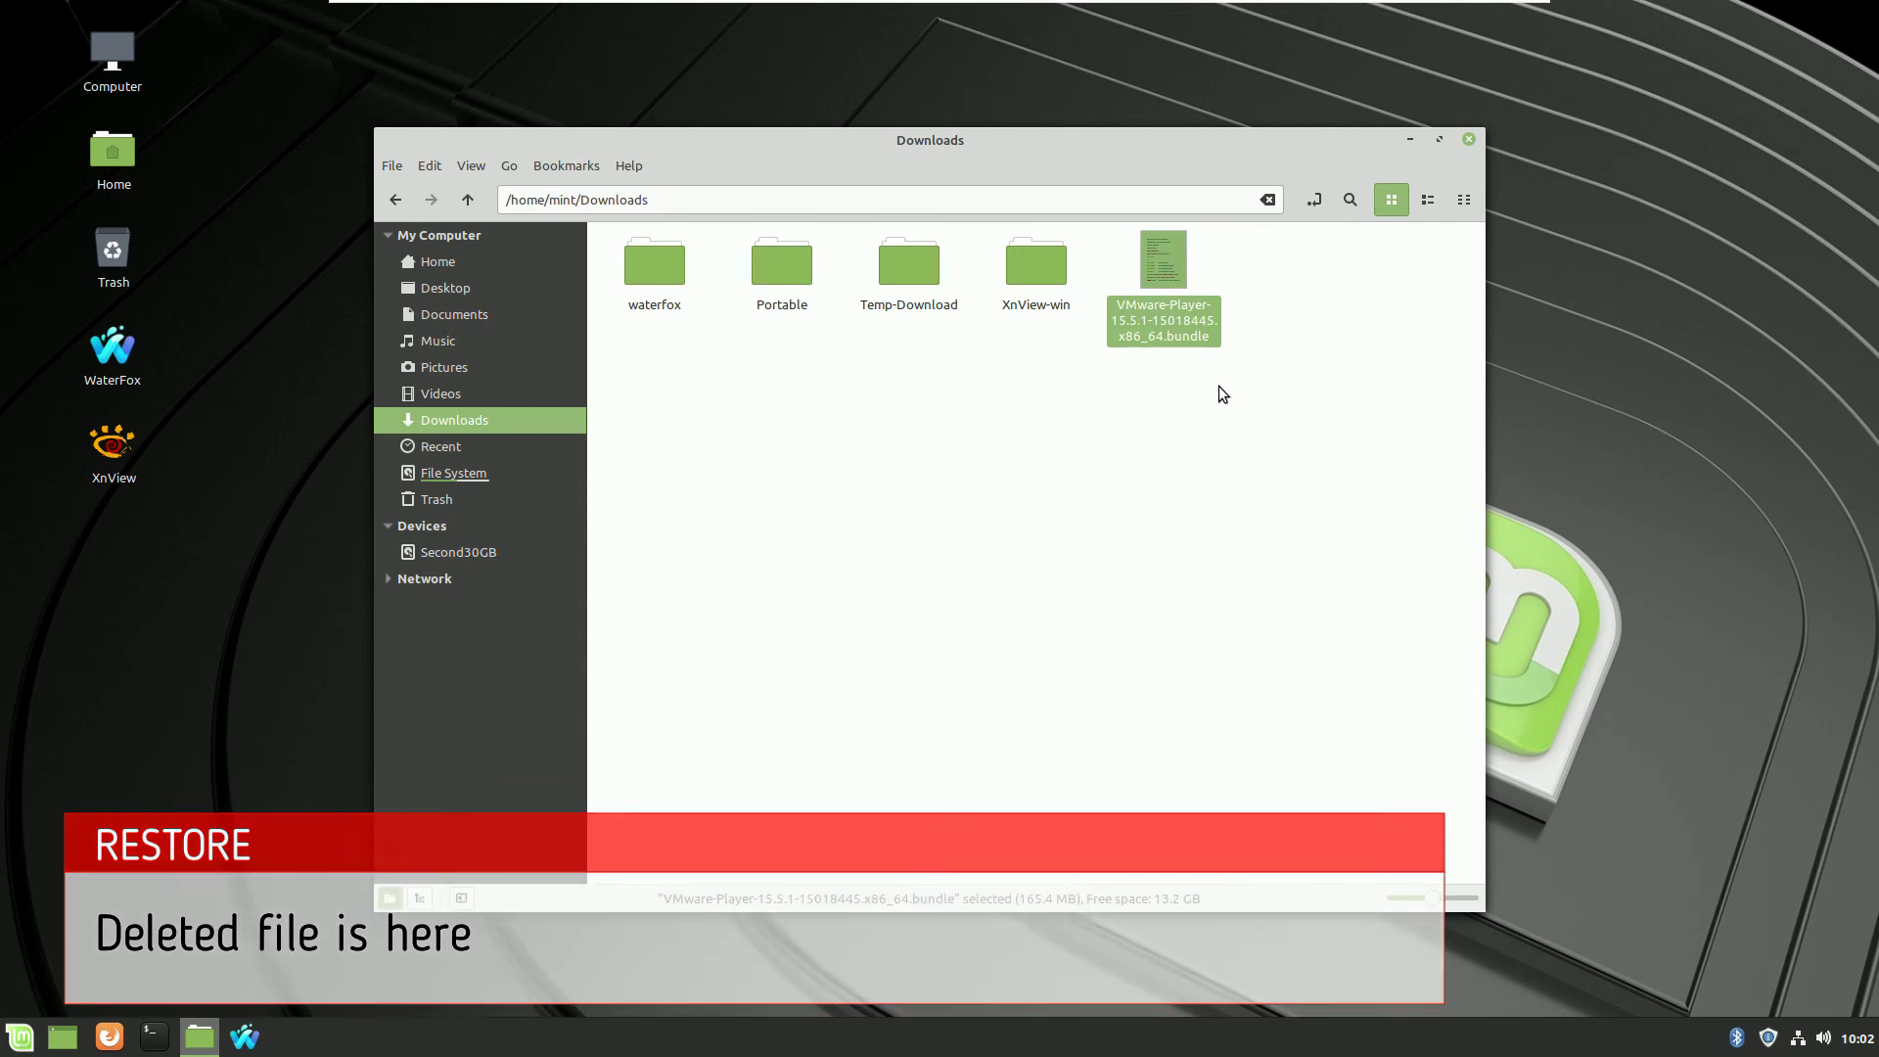
{"action": "left_click", "coordinate": [59, 1033]}
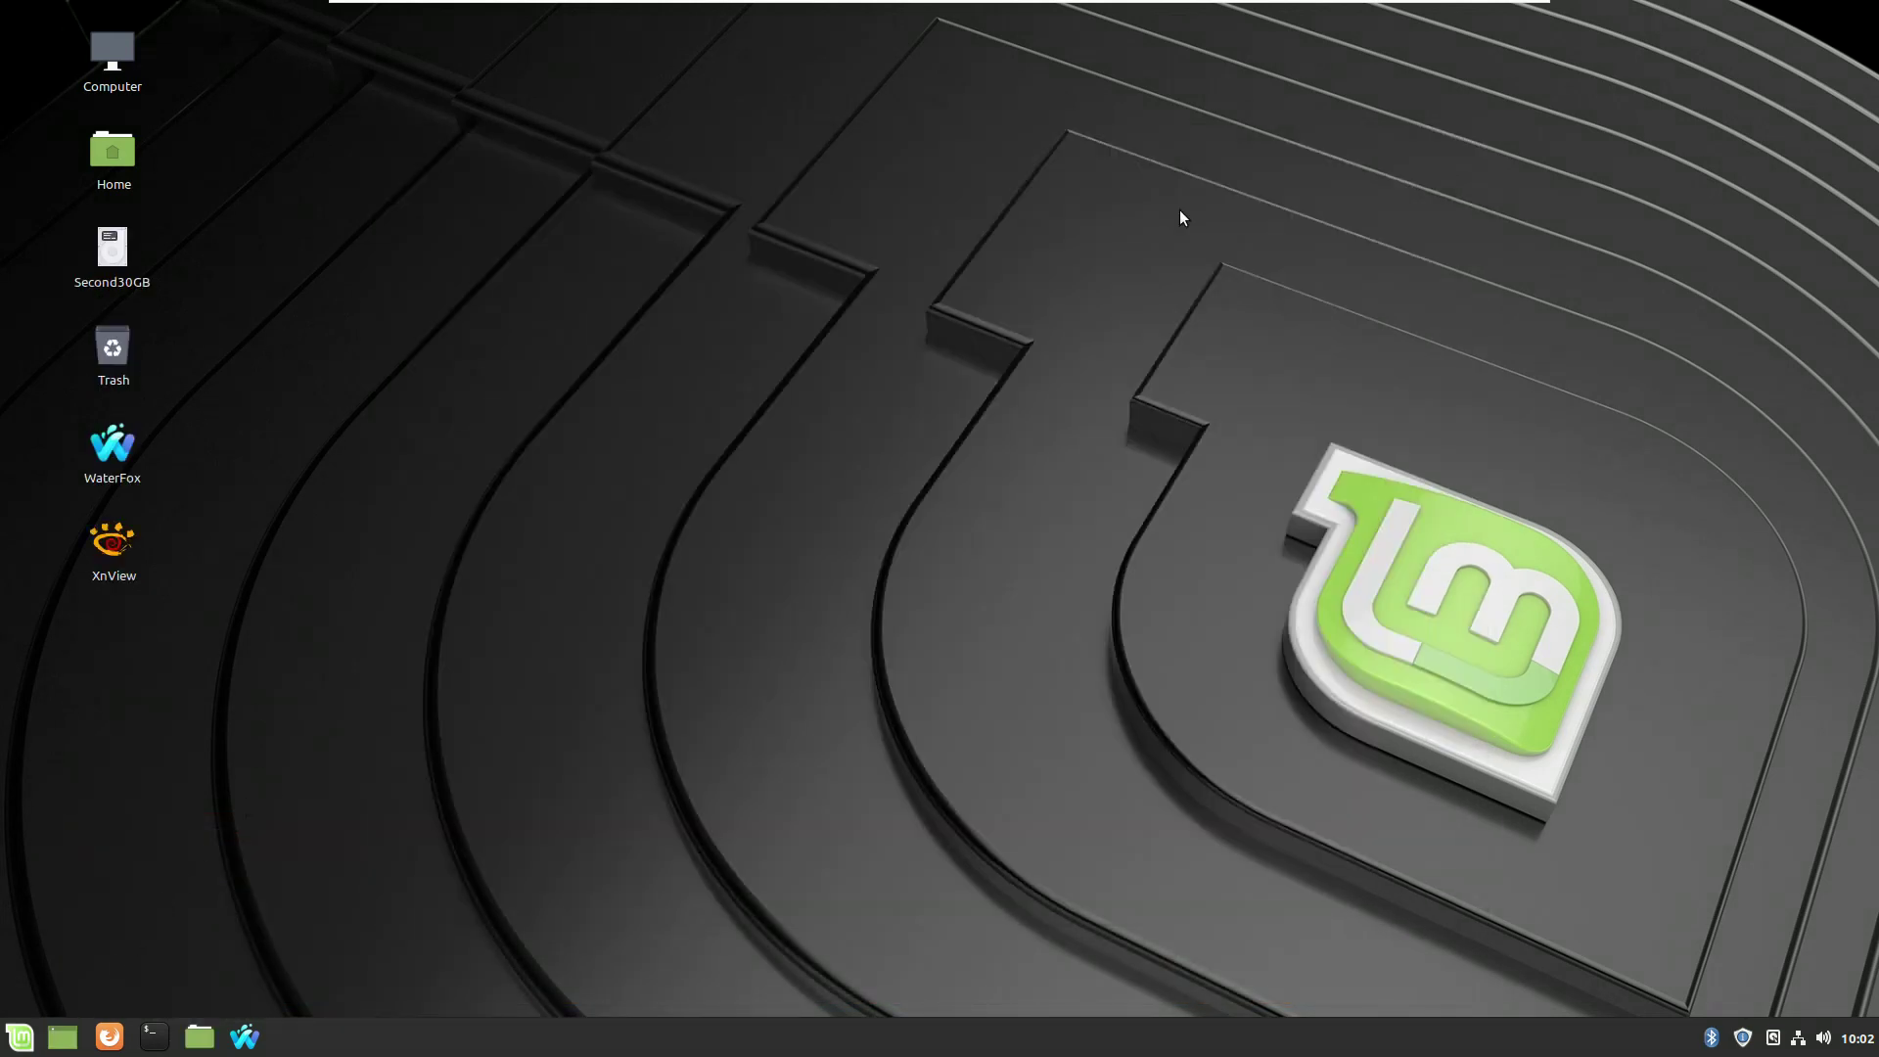